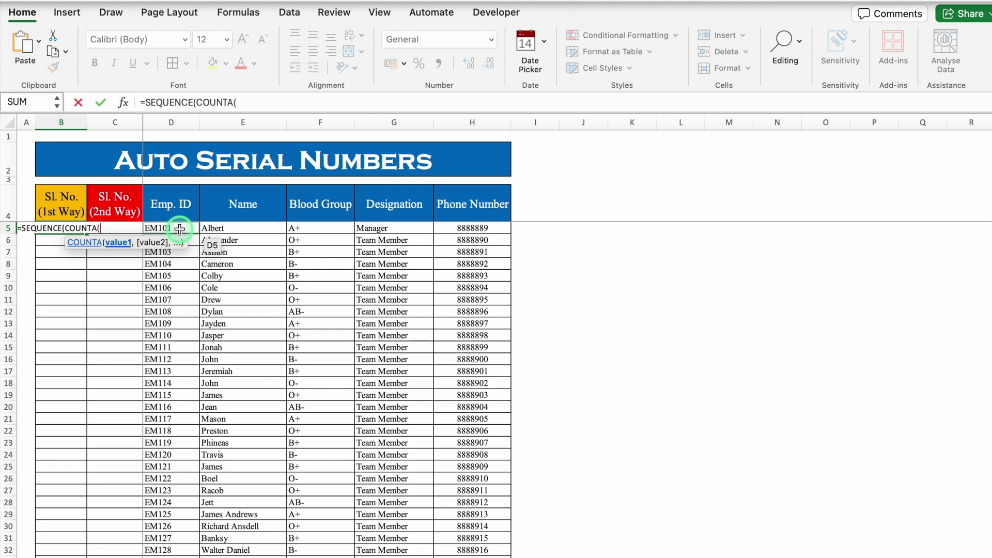
# Complete the formula in B5 as =SEQUENCE(COUNTA(D5:D1048576)) to number every row that has an Emp. ID
pyautogui.click(180, 229)
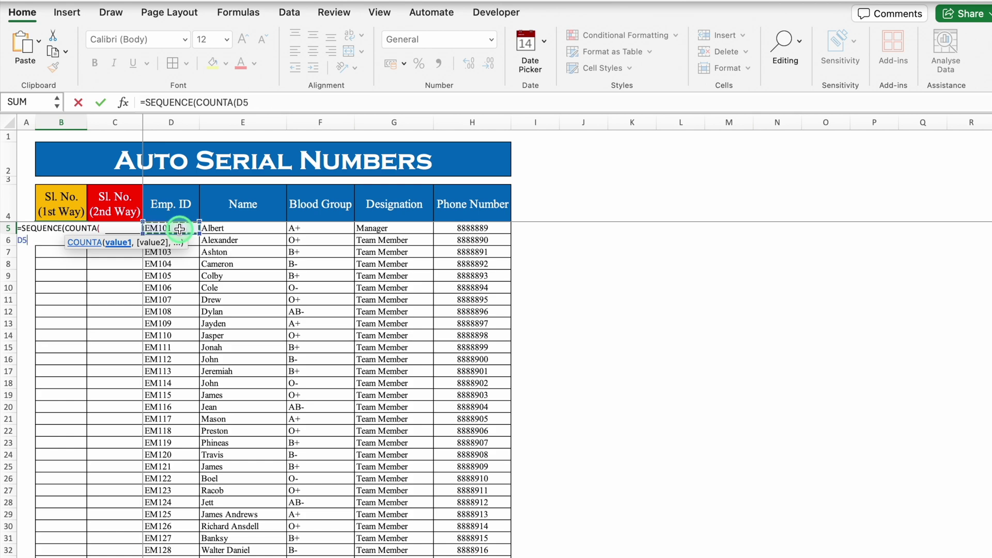
pyautogui.hotkey('ctrl', 'shift', 'Down')
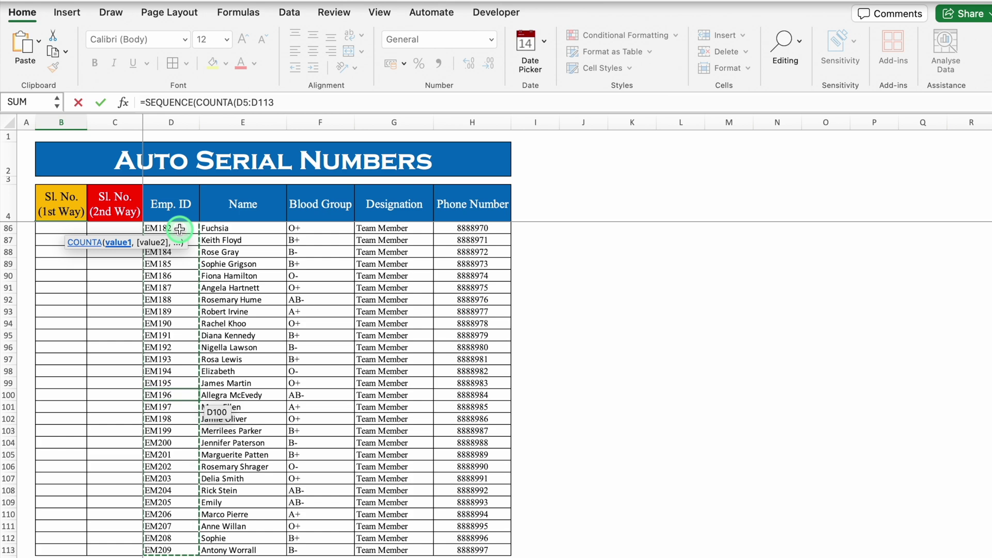
pyautogui.hotkey('ctrl', 'shift', 'Down')
pyautogui.write('))')
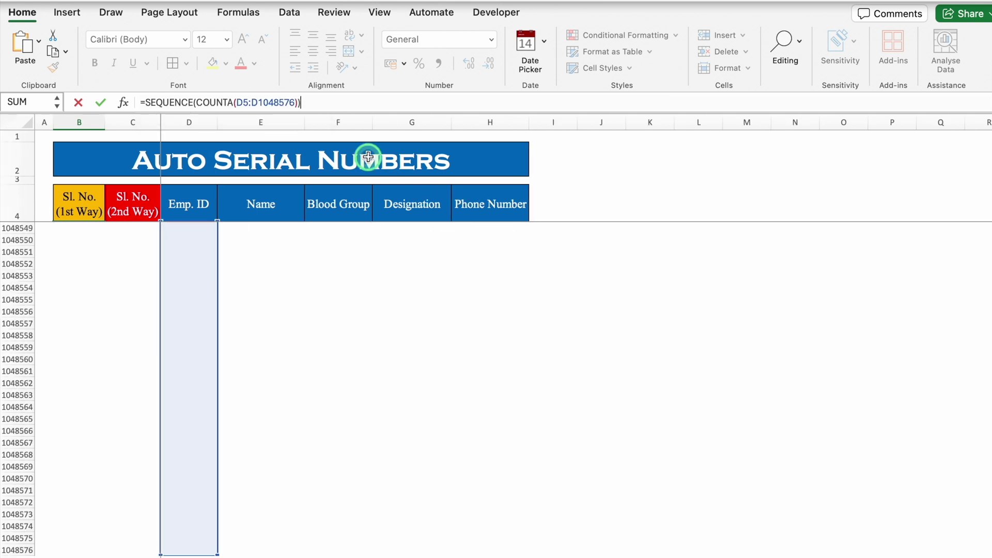
pyautogui.press('Return')
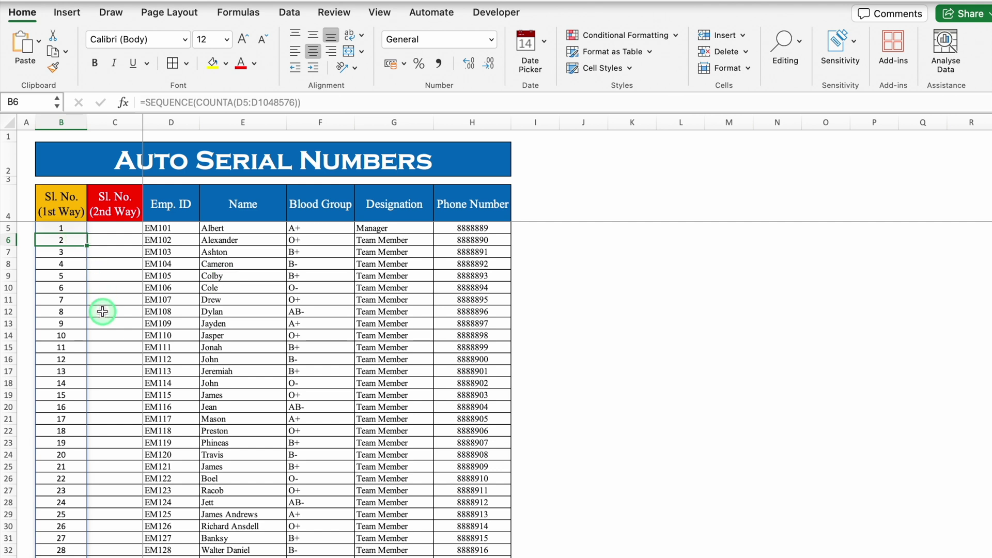
# Clear the Emp. ID in D5 to test the first serial number column, and undo the deletion
pyautogui.click(154, 228)
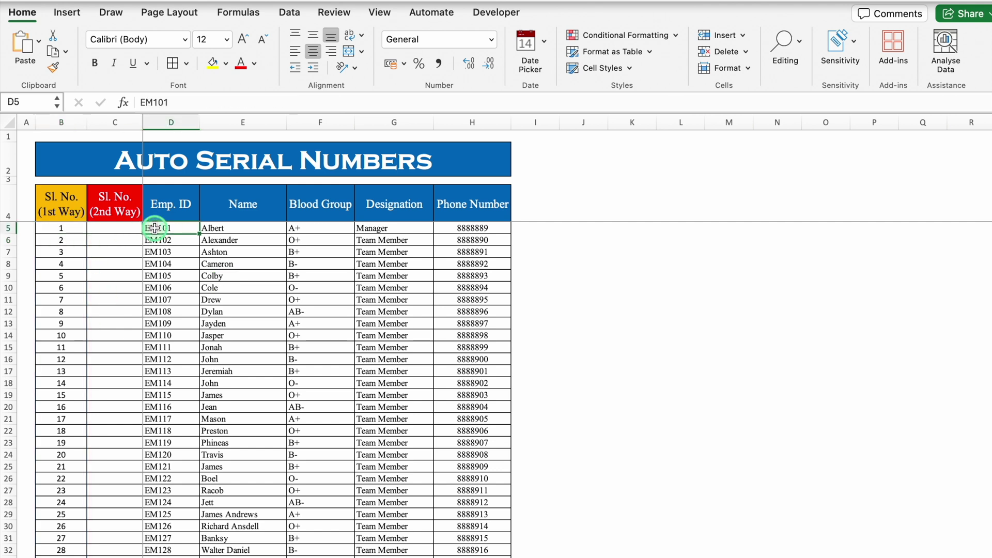
pyautogui.press('Delete')
pyautogui.click(156, 274)
pyautogui.press('super+z')
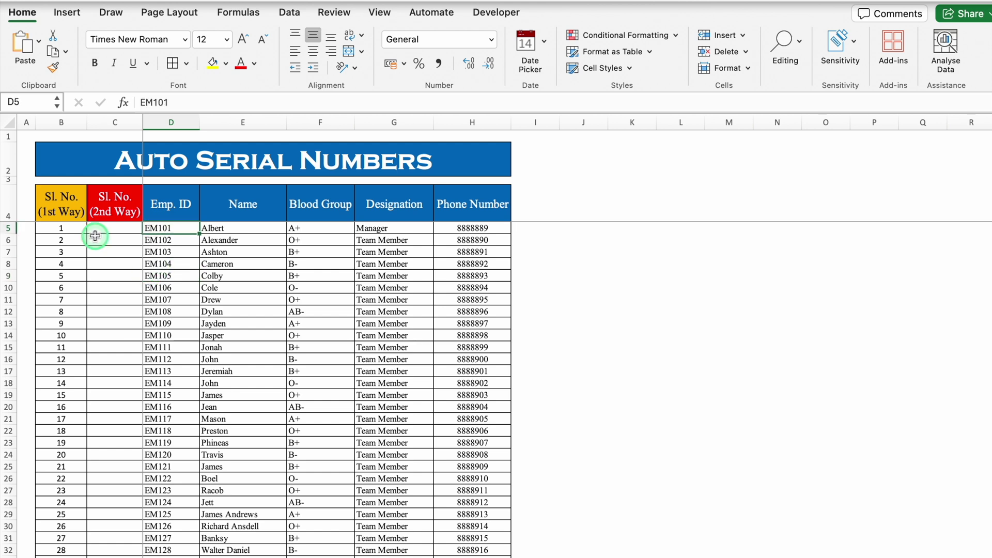
# Wrap the B5 formula in IFERROR with an empty-text fallback: =IFERROR(SEQUENCE(COUNTA(D5:D1048576)),"")
pyautogui.click(64, 228)
pyautogui.click(147, 103)
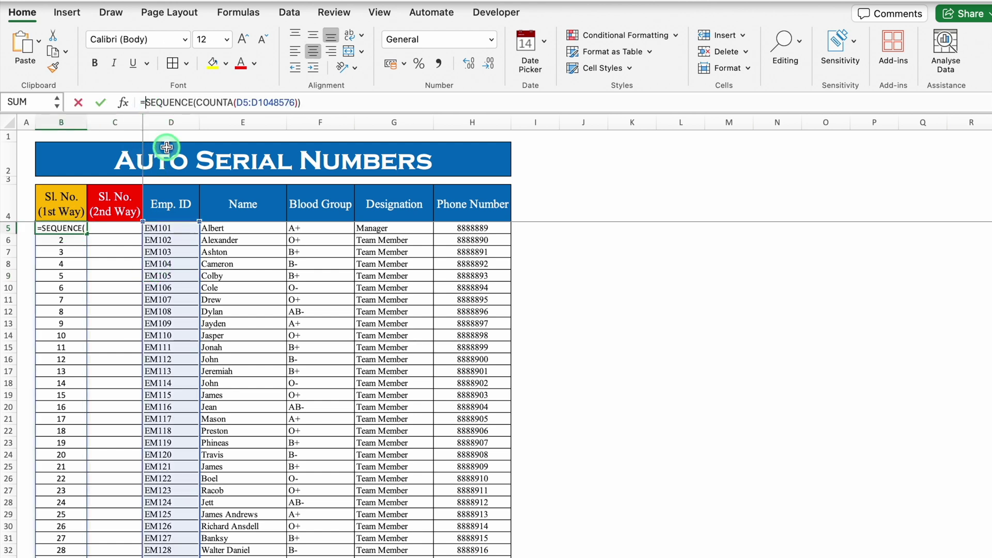
pyautogui.write('iferr')
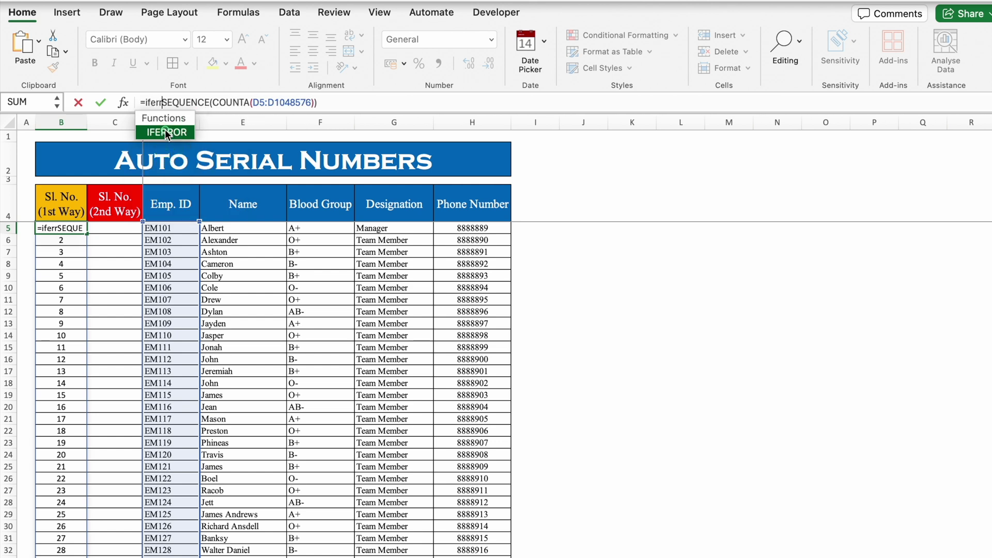
pyautogui.doubleClick(165, 132)
pyautogui.click(343, 103)
pyautogui.write(',""')
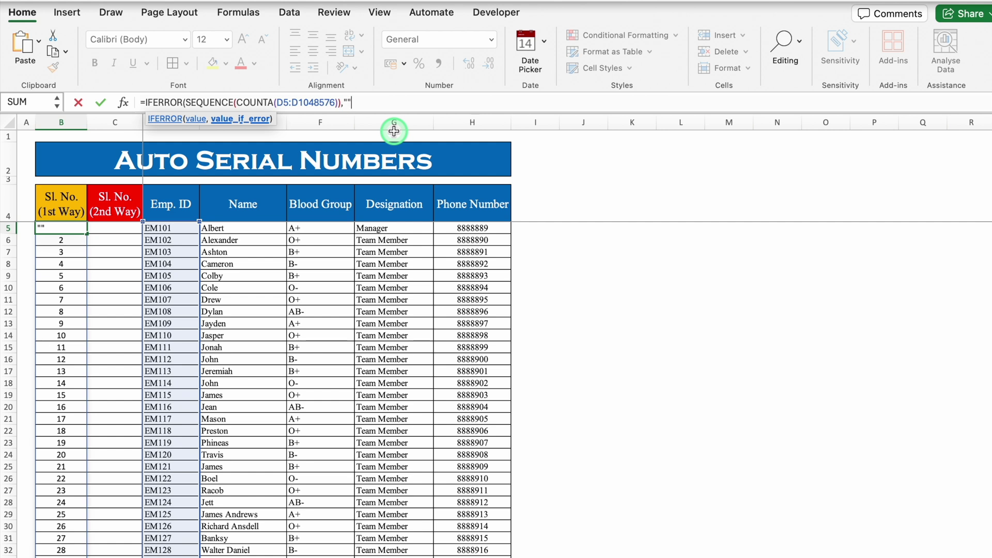
pyautogui.write(')')
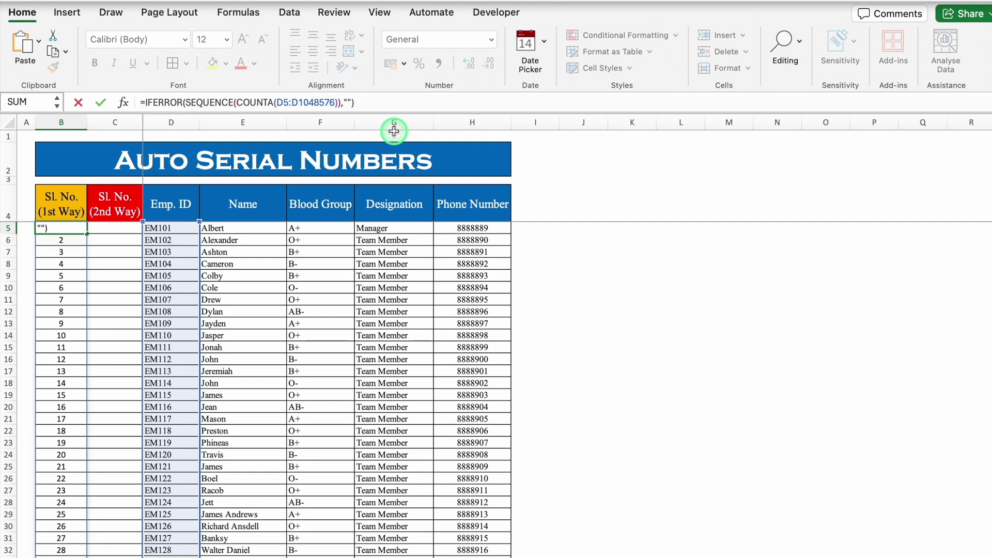
pyautogui.press('Return')
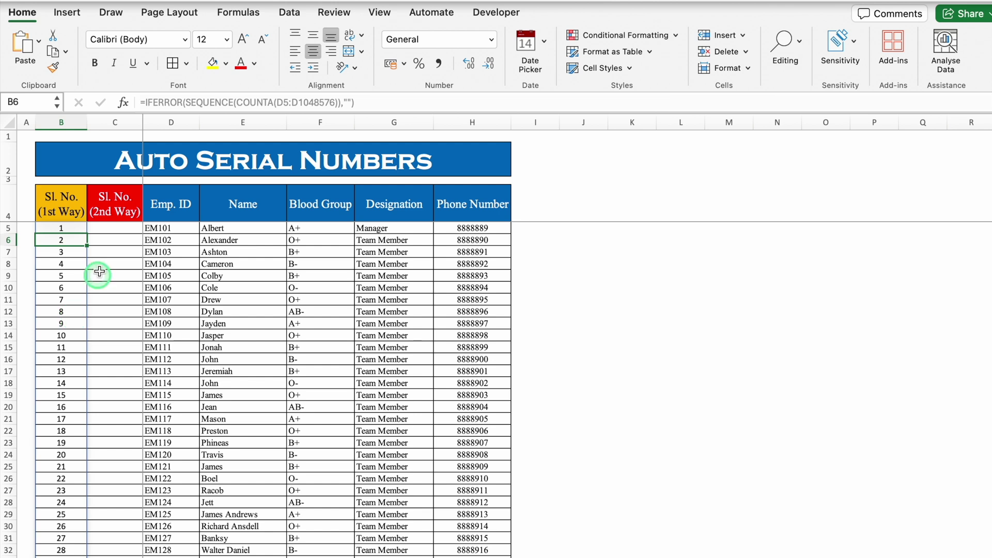
# Enter =SUBTOTAL(3,$D$5:D5) in C5, using the COUNTA function number and an expanding Emp. ID range
pyautogui.click(107, 228)
pyautogui.write('=subto')
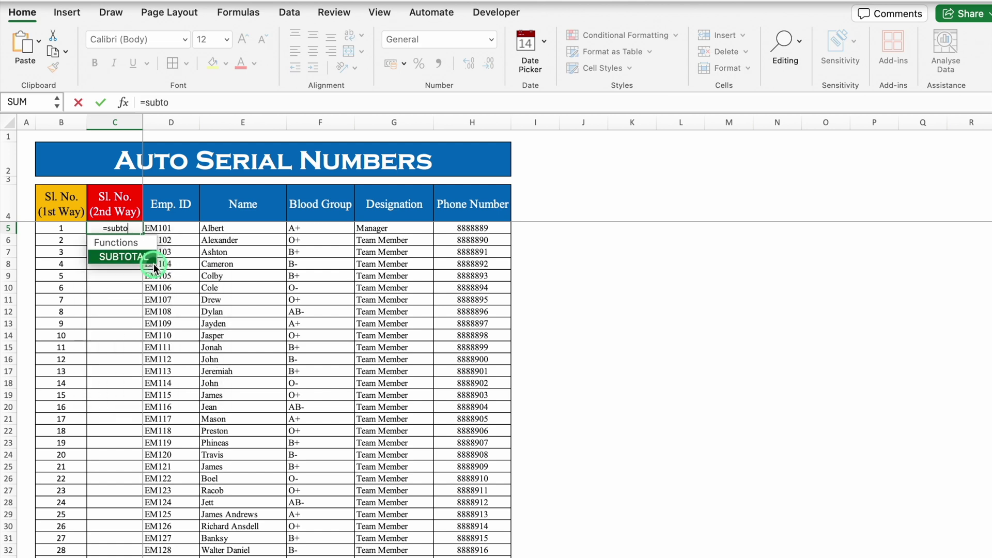
pyautogui.doubleClick(137, 257)
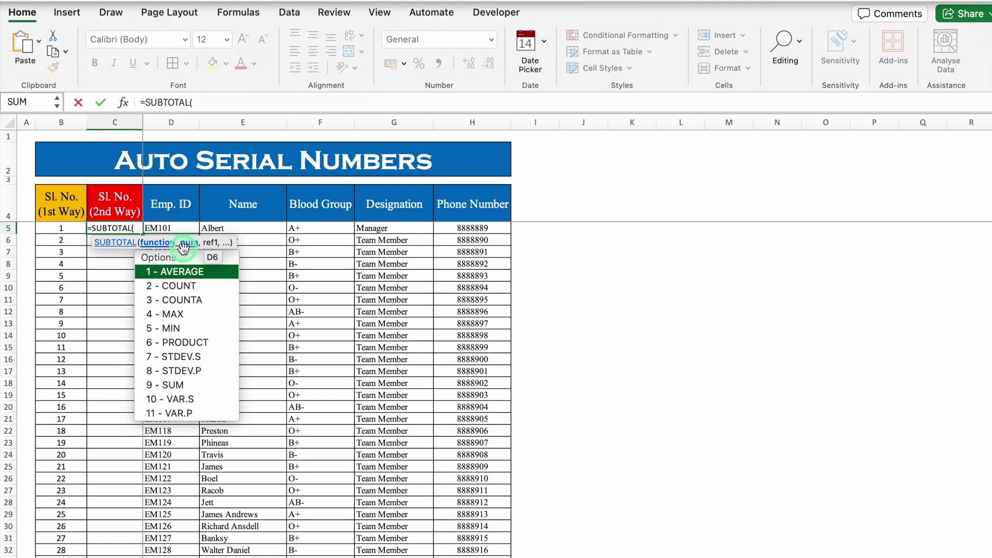
pyautogui.click(201, 285)
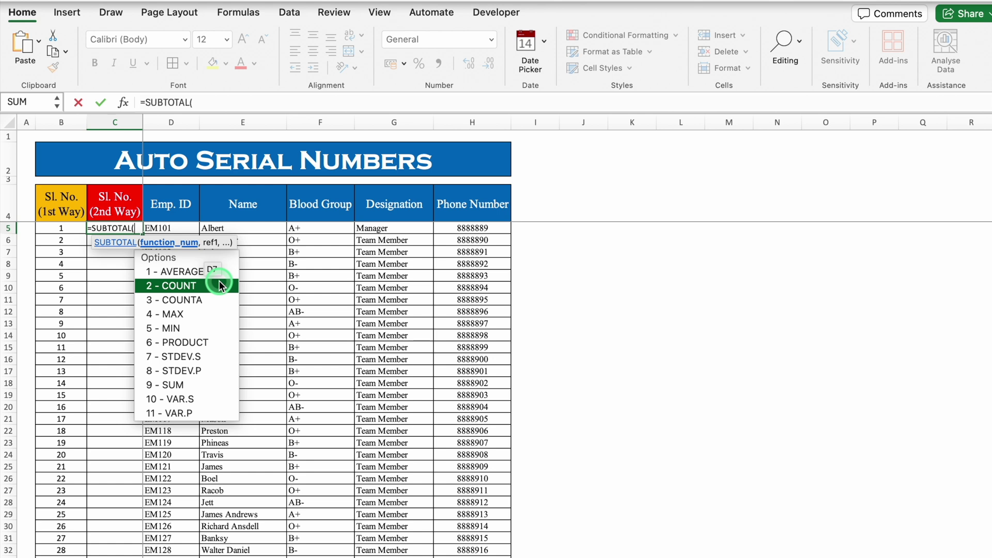
pyautogui.click(217, 300)
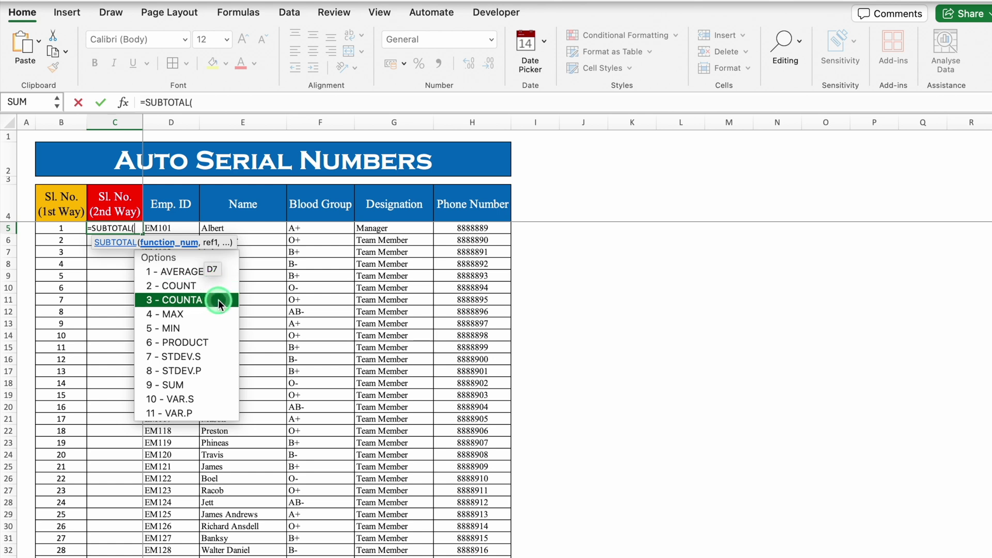
pyautogui.doubleClick(218, 300)
pyautogui.write(',')
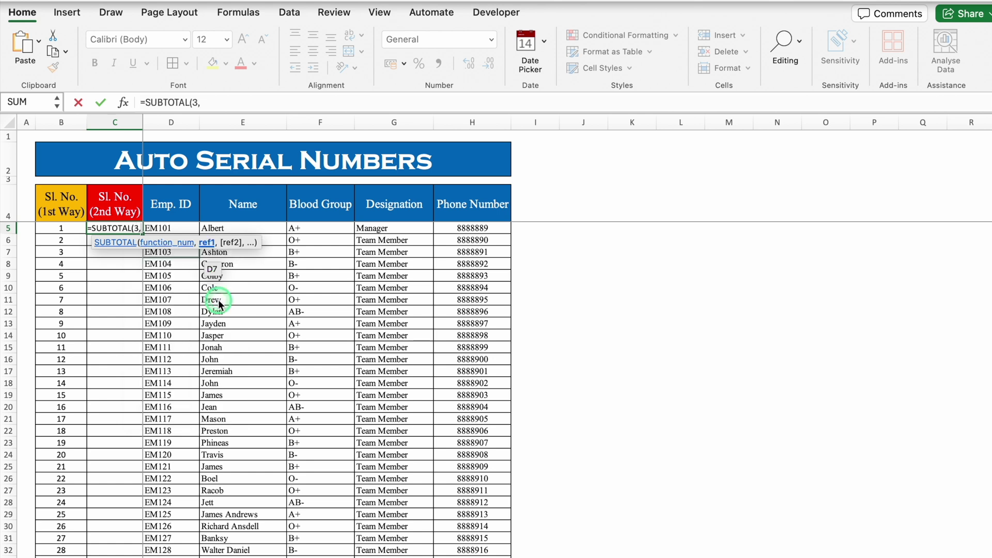
pyautogui.click(175, 228)
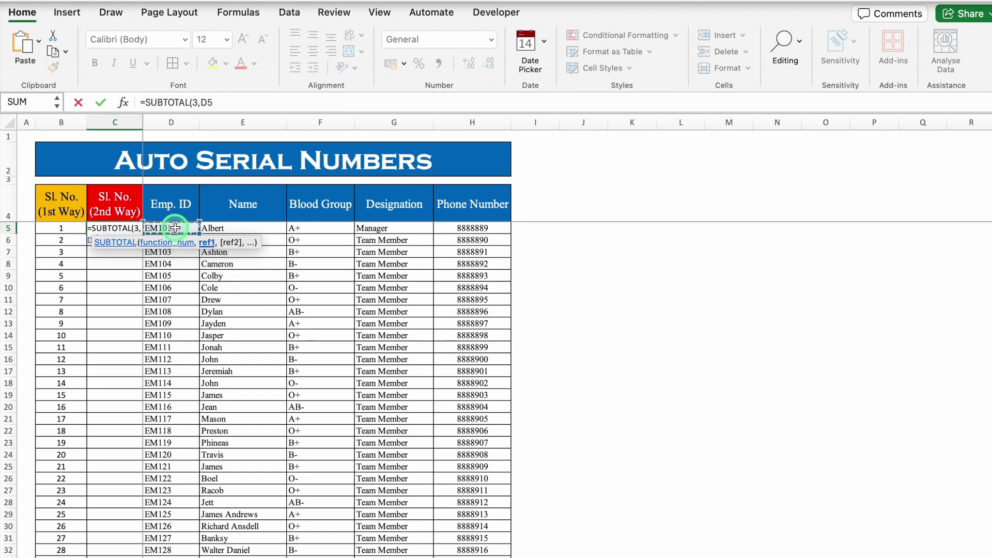
pyautogui.press('F4')
pyautogui.write(':')
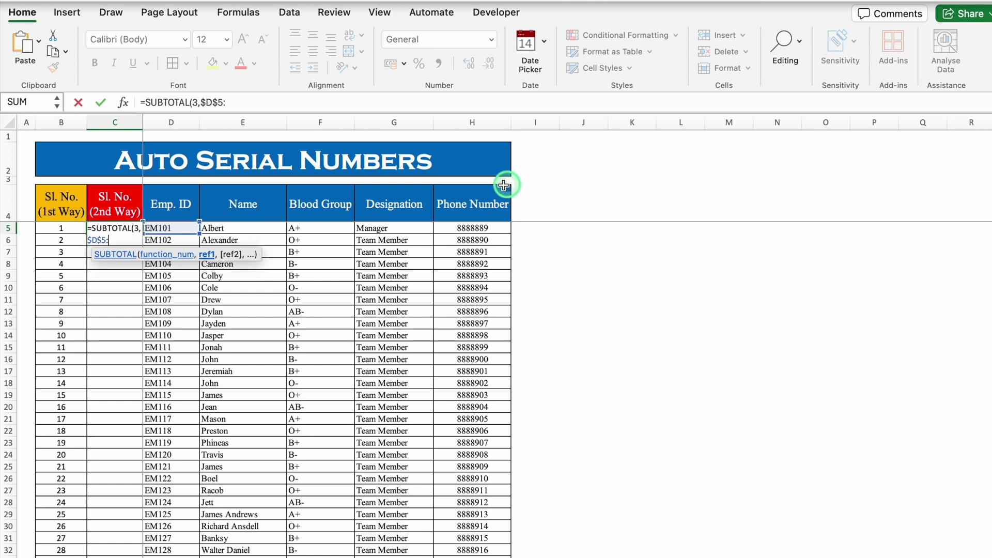
pyautogui.click(176, 226)
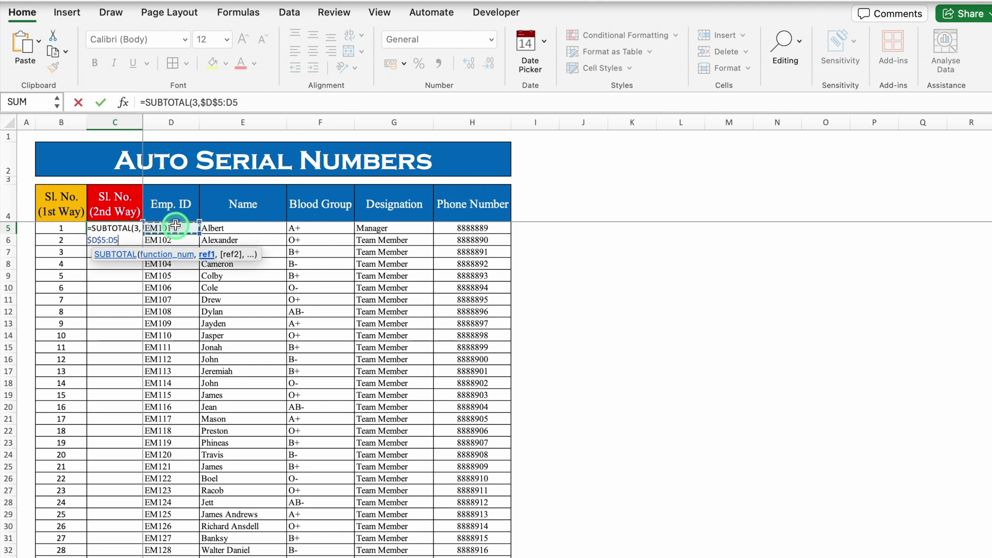
pyautogui.write(')')
pyautogui.press('Return')
# Wrap the C5 formula in an IF that returns empty text for a blank Emp. ID: =IF(D5="","",SUBTOTAL(3,$D$5:D5))
pyautogui.click(115, 228)
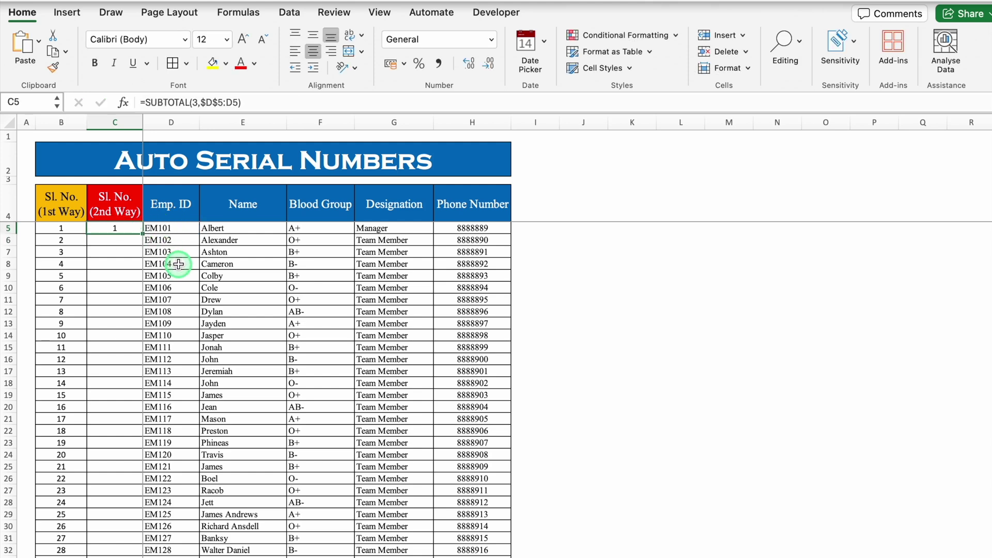
pyautogui.click(144, 102)
pyautogui.write('IF')
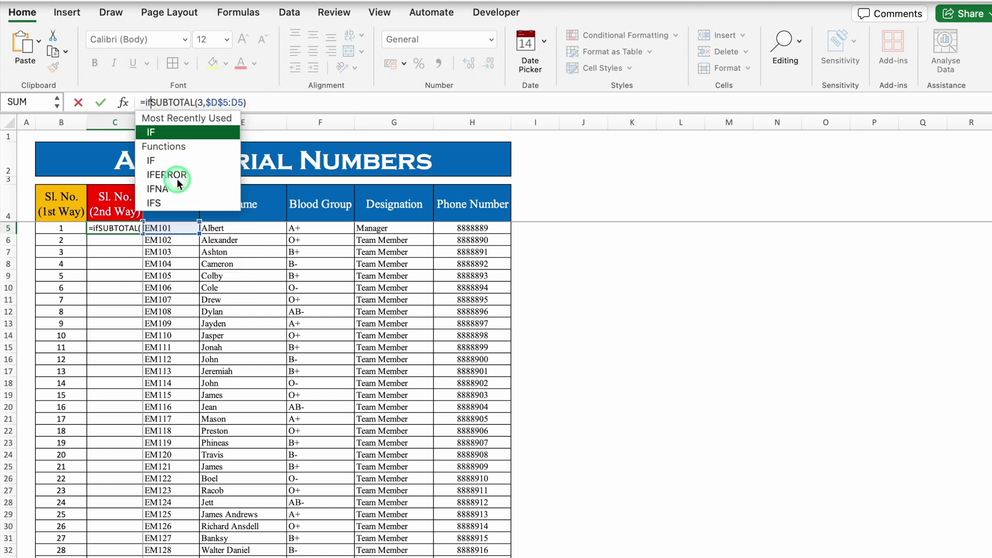
pyautogui.doubleClick(165, 131)
pyautogui.click(180, 227)
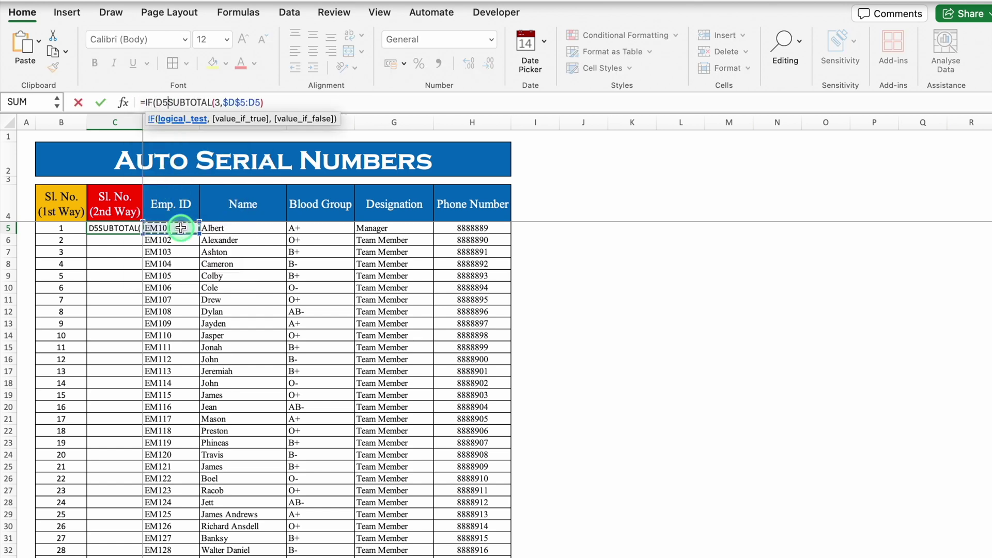
pyautogui.write('=')
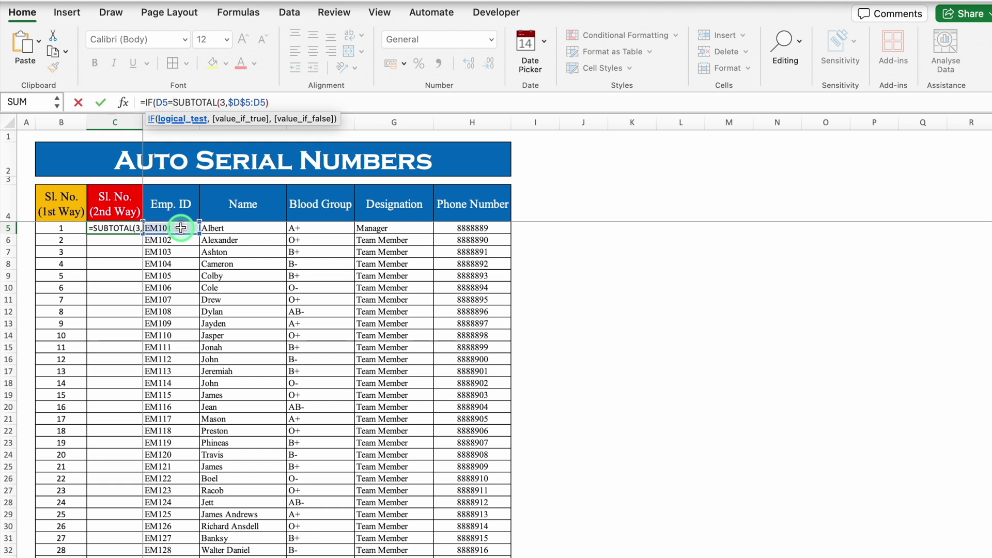
pyautogui.write('""')
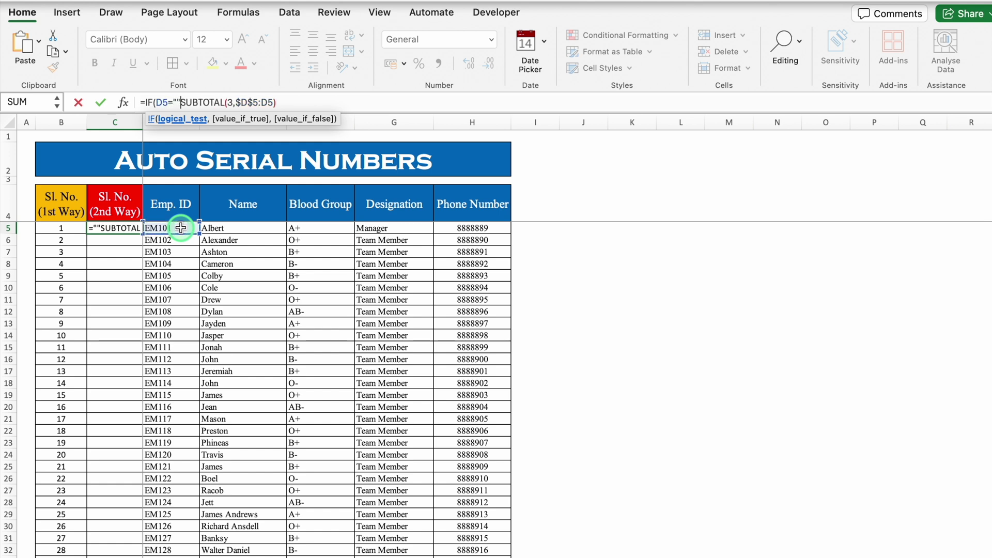
pyautogui.write(',')
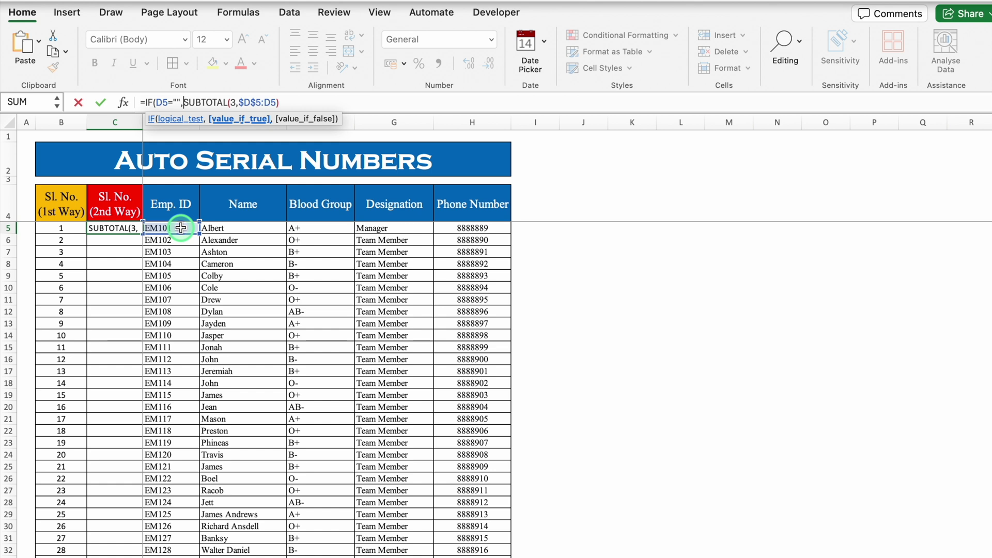
pyautogui.write('""')
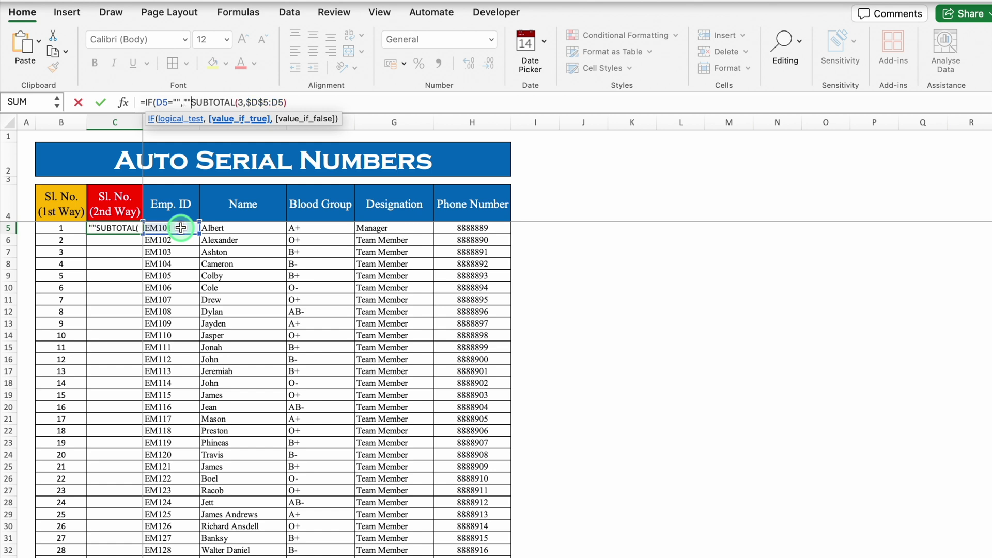
pyautogui.write(',')
pyautogui.click(310, 105)
pyautogui.write(')')
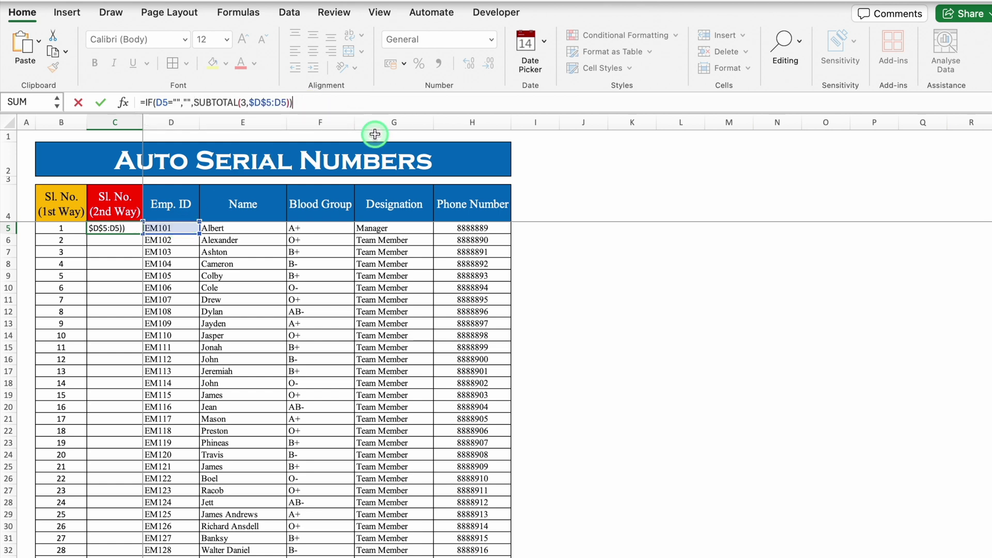
pyautogui.press('Return')
pyautogui.press('Up')
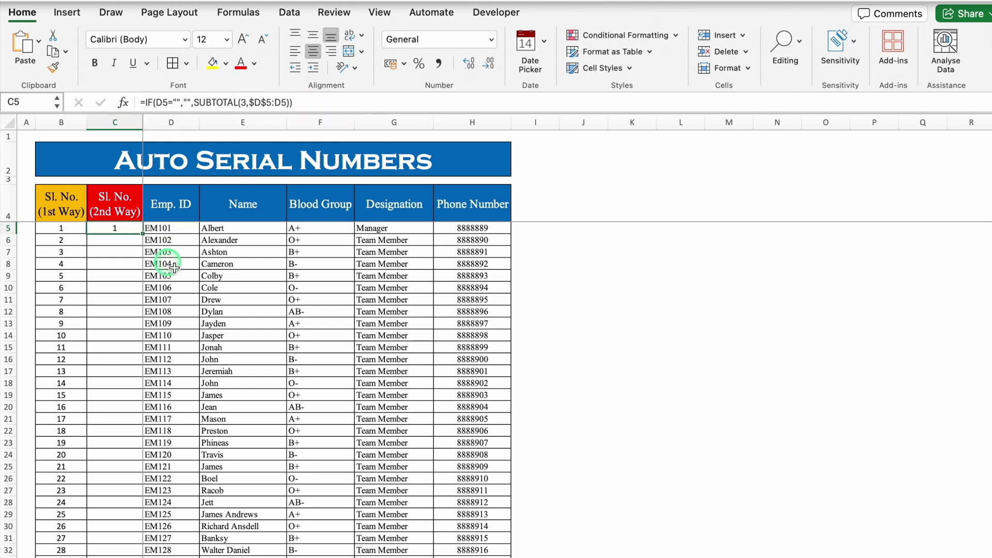
# Clear the Emp. ID in D5 to test the IF formula in C5, and undo the deletion
pyautogui.click(176, 228)
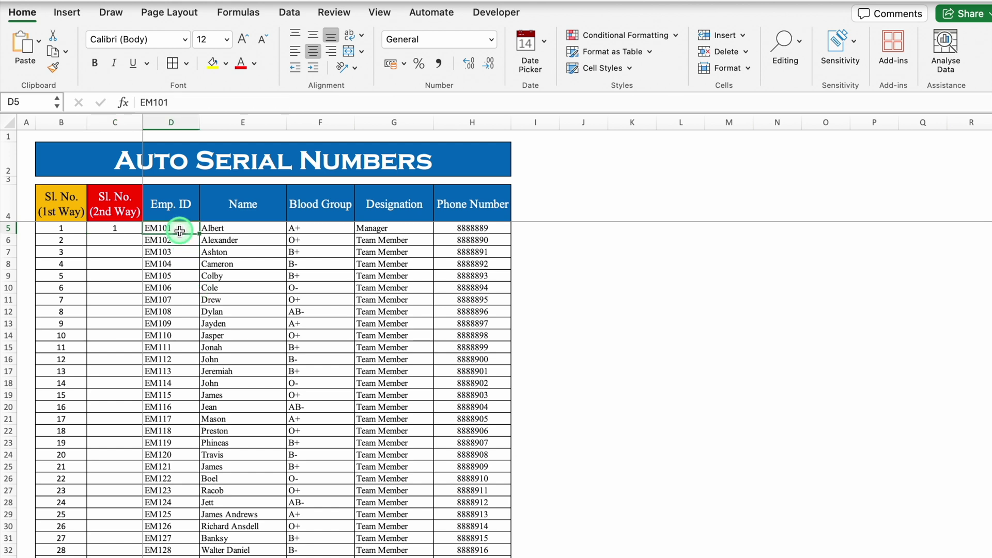
pyautogui.press('Delete')
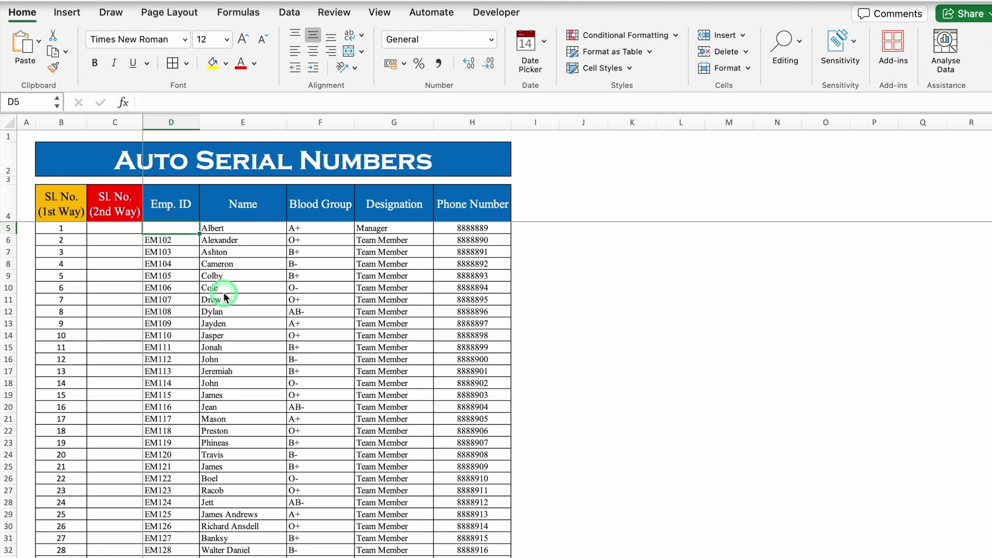
pyautogui.press('super+z')
# Fill the C5 formula down the second serial number column to row 113
pyautogui.click(115, 228)
pyautogui.moveTo(142, 233); pyautogui.dragTo(148, 526)
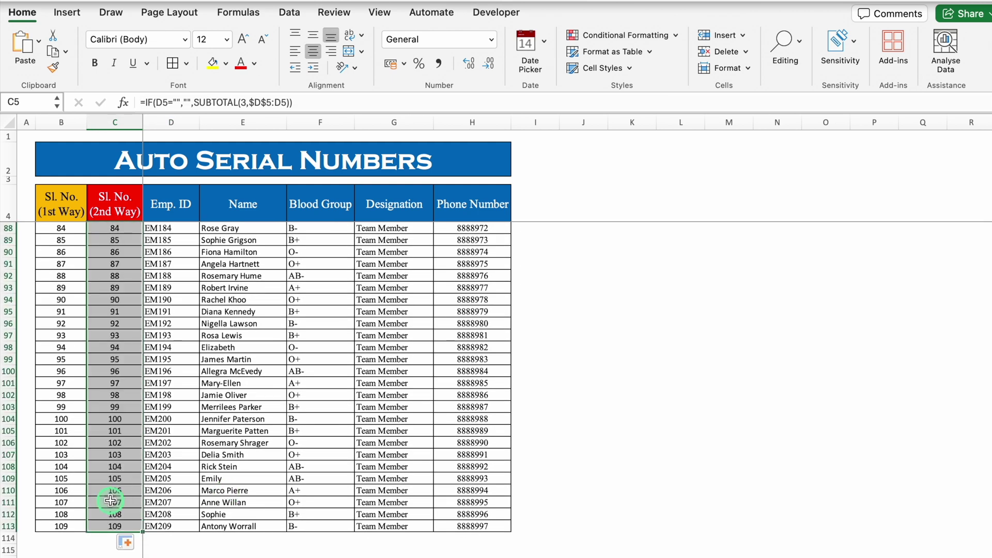
pyautogui.scroll(20, 200, 502)
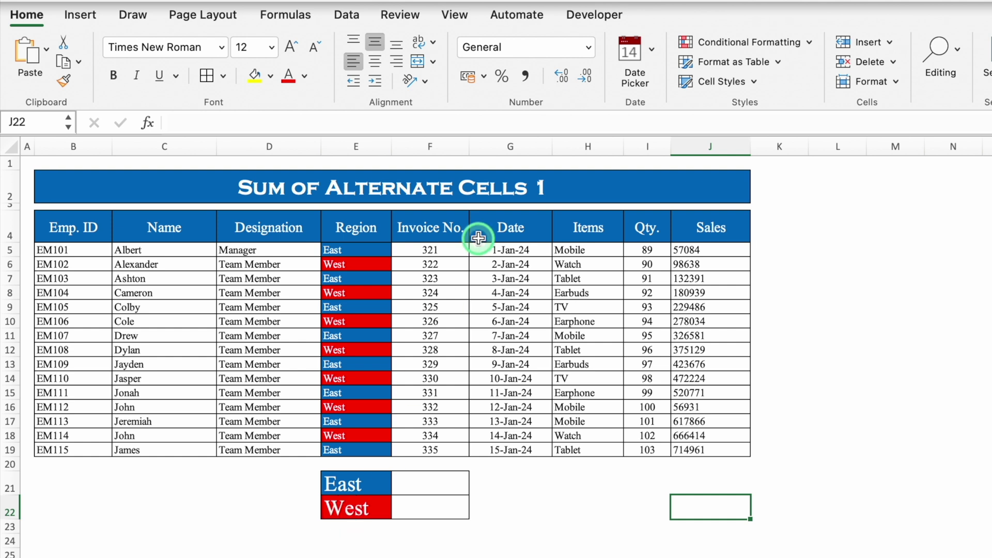
pyautogui.click(372, 253)
pyautogui.click(379, 265)
pyautogui.click(410, 486)
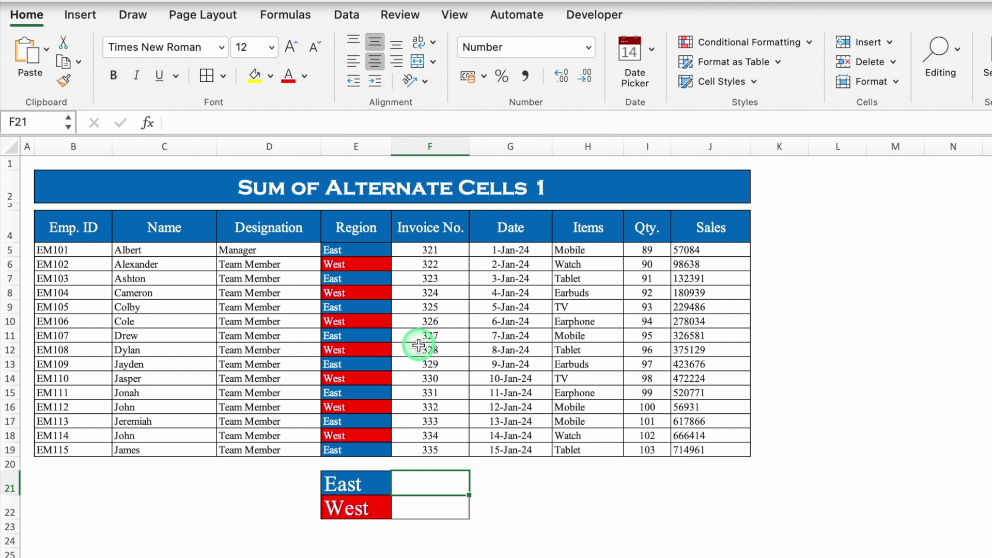
pyautogui.click(439, 506)
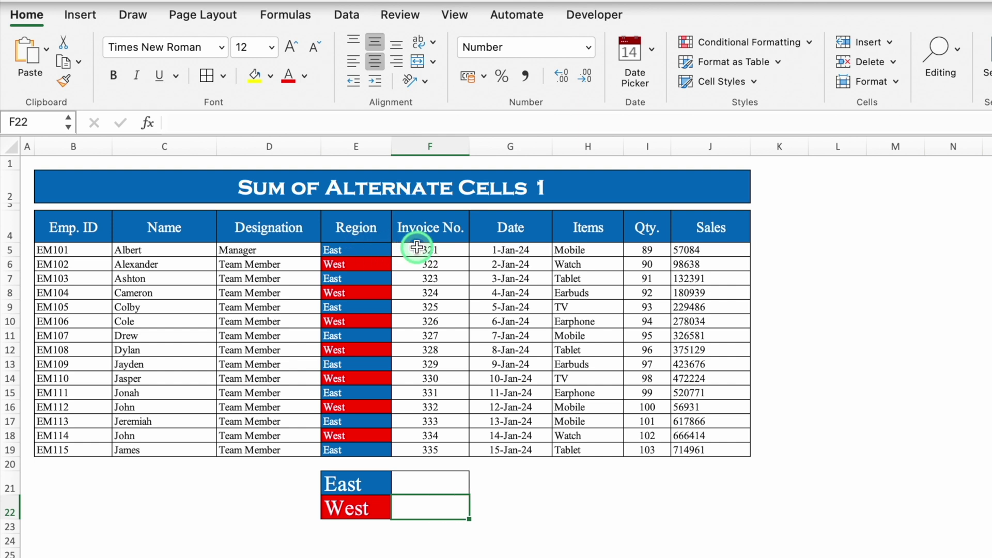
pyautogui.click(707, 251)
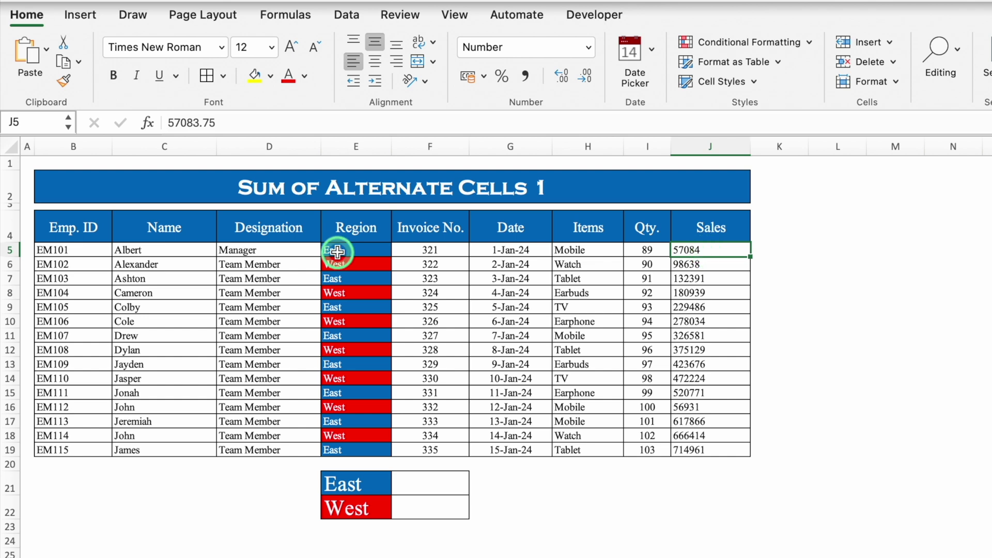
# Label the East row ODD in G21 and the West row EVEN in G22, based on their sheet row numbers
pyautogui.click(11, 250)
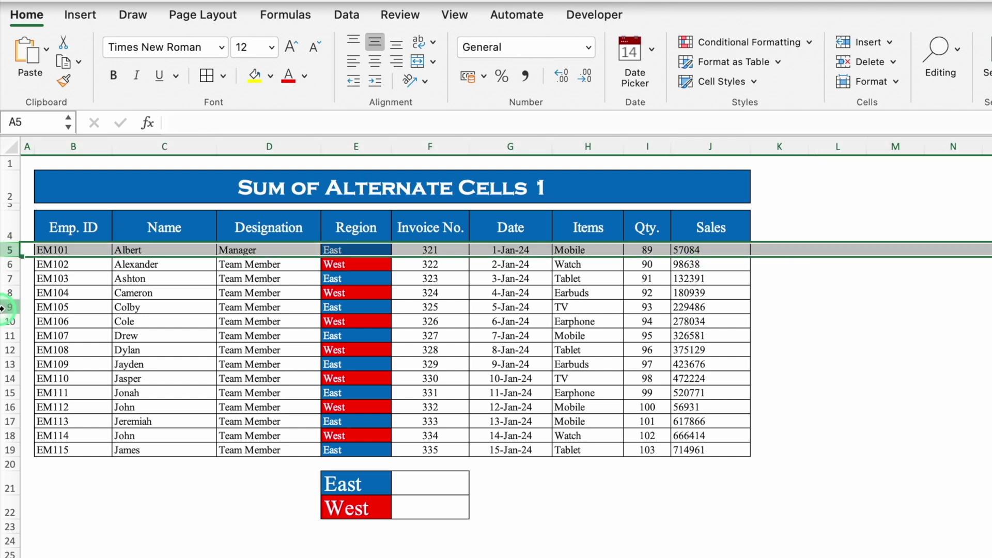
pyautogui.click(512, 483)
pyautogui.write('ODD')
pyautogui.press('Return')
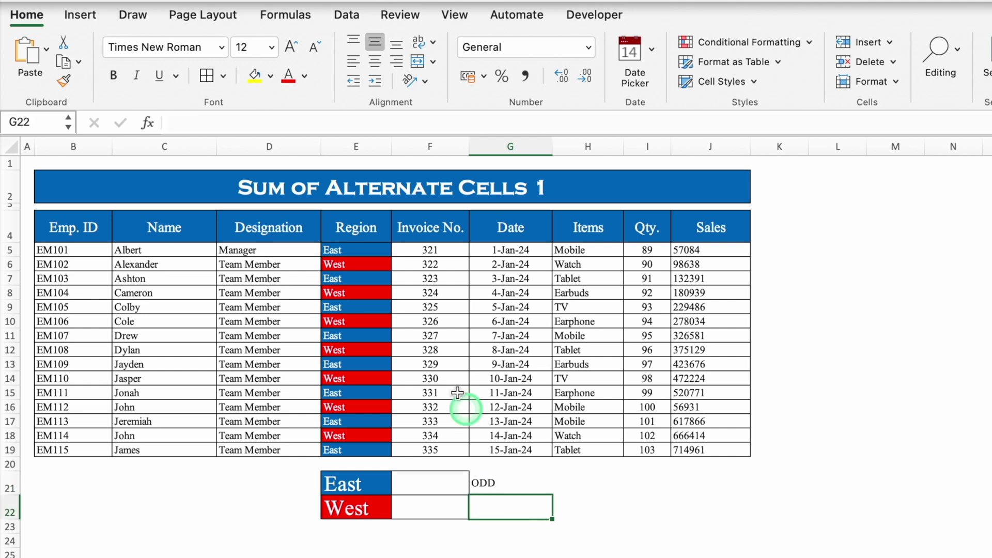
pyautogui.click(10, 264)
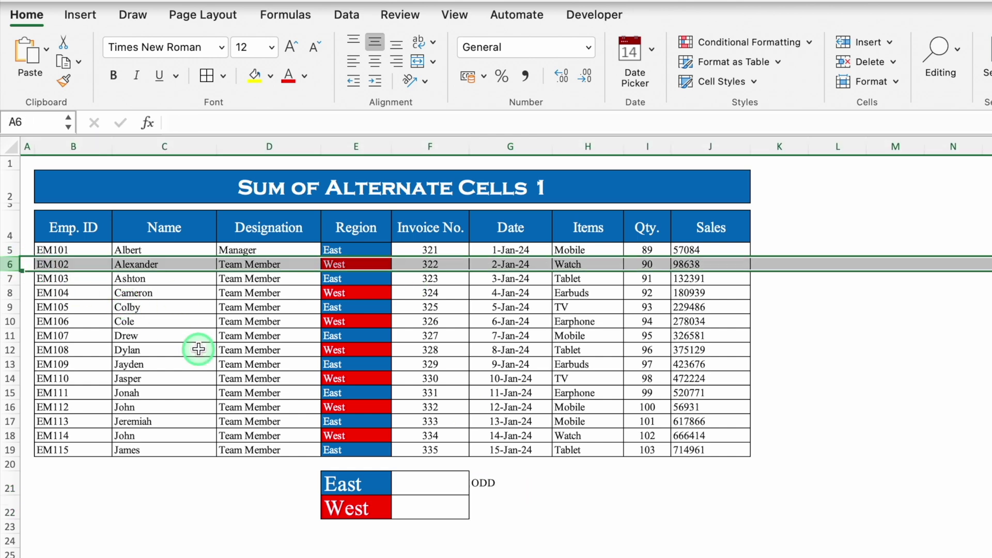
pyautogui.click(504, 507)
pyautogui.write('EVEN')
# Enter =SUMPRODUCT(J5:J19,MOD(ROW(J5:J19),2)) in F21 to total the odd-row East sales
pyautogui.click(434, 483)
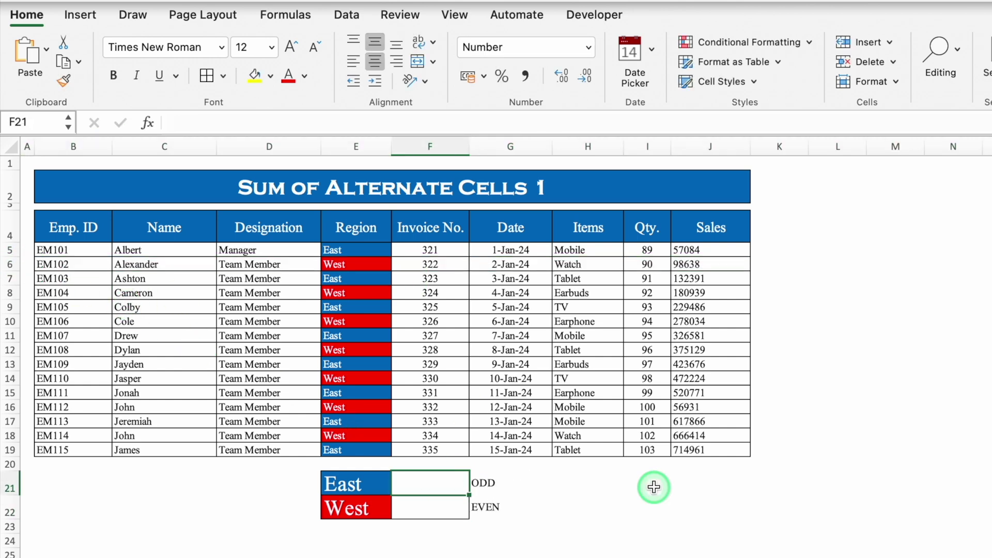
pyautogui.write('=')
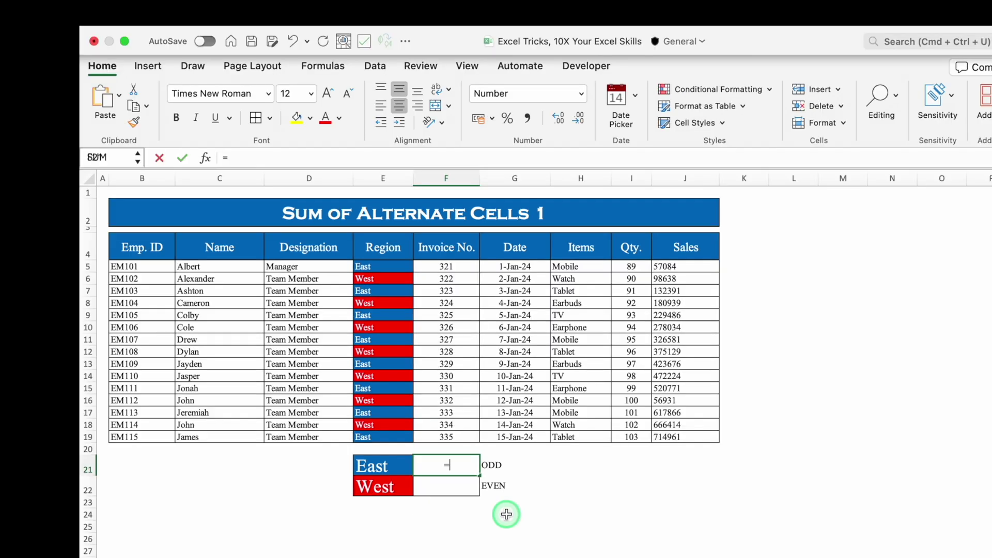
pyautogui.write('SUMPRODUCT(')
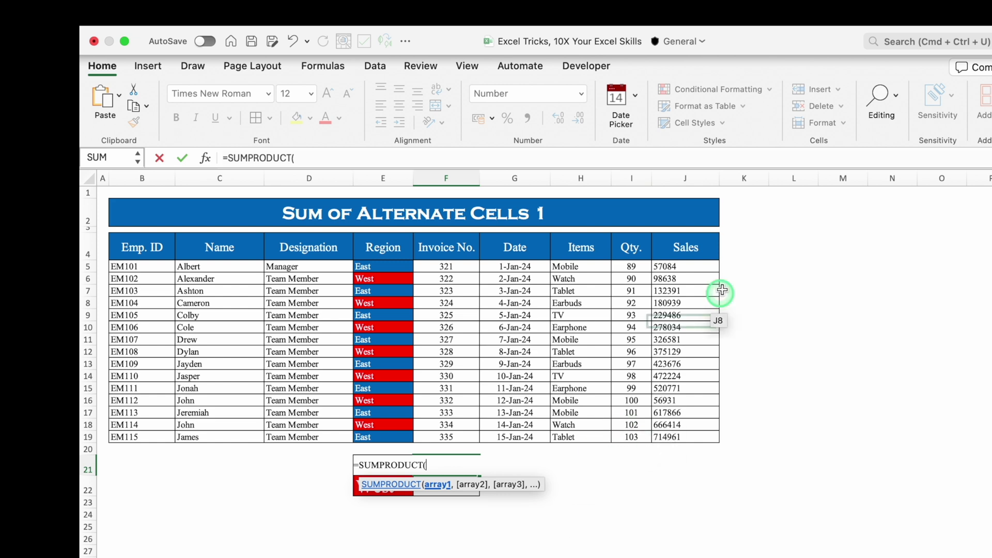
pyautogui.moveTo(685, 266); pyautogui.dragTo(684, 436)
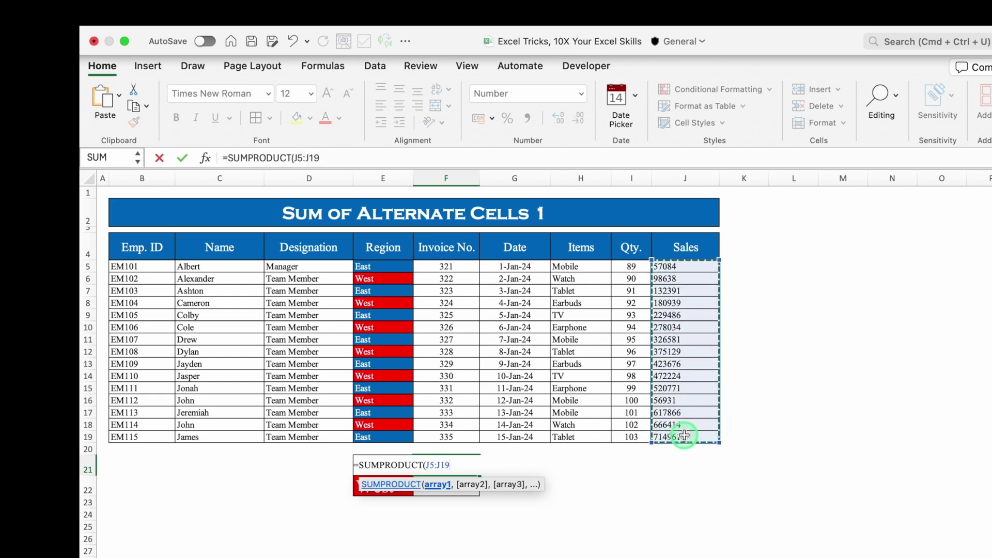
pyautogui.write(',MOD')
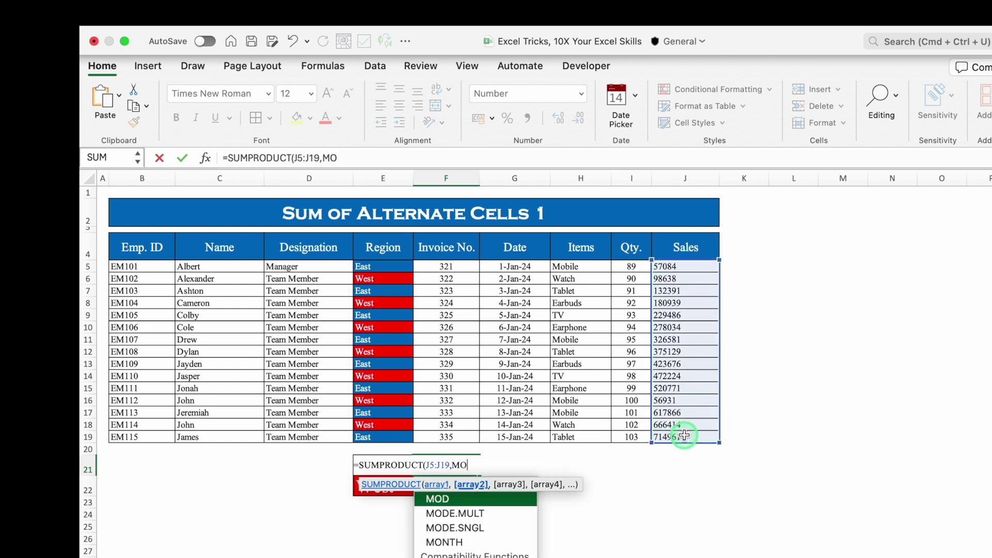
pyautogui.doubleClick(501, 499)
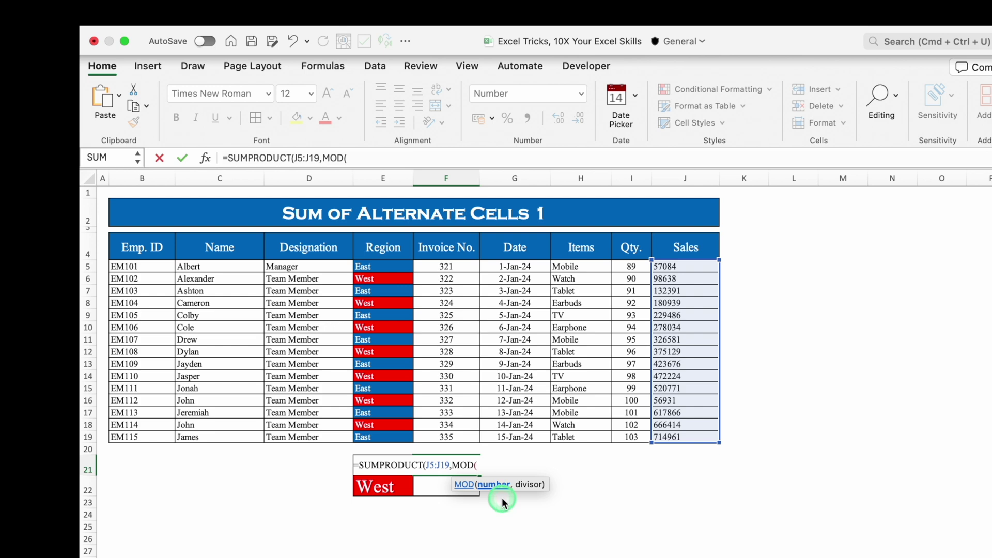
pyautogui.write('ROW')
pyautogui.doubleClick(476, 500)
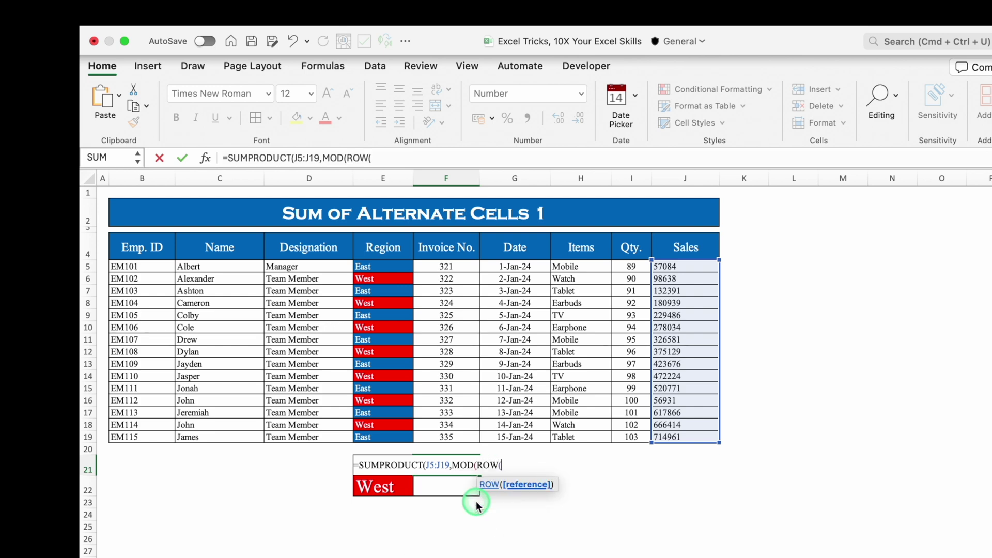
pyautogui.moveTo(681, 267); pyautogui.dragTo(677, 440)
pyautogui.write(')')
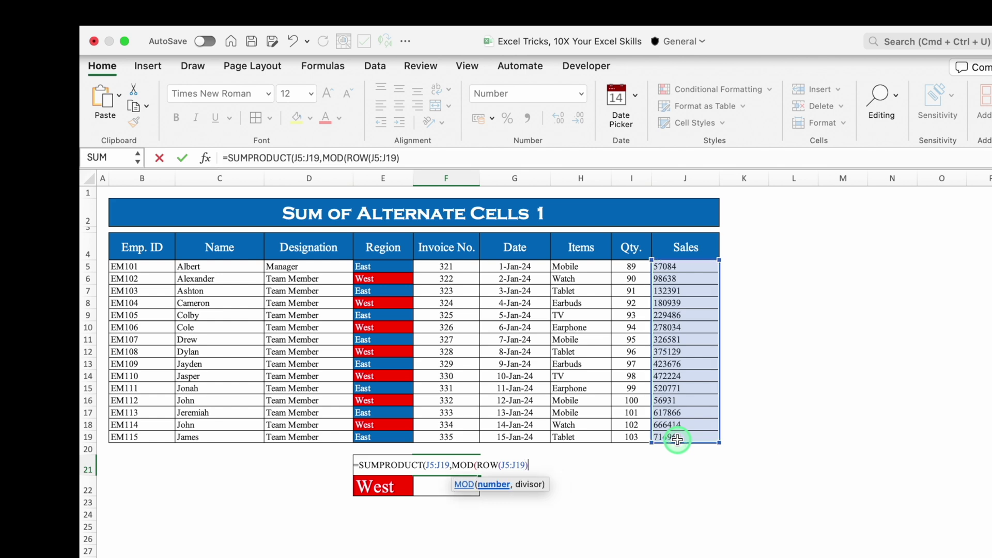
pyautogui.write(',2))')
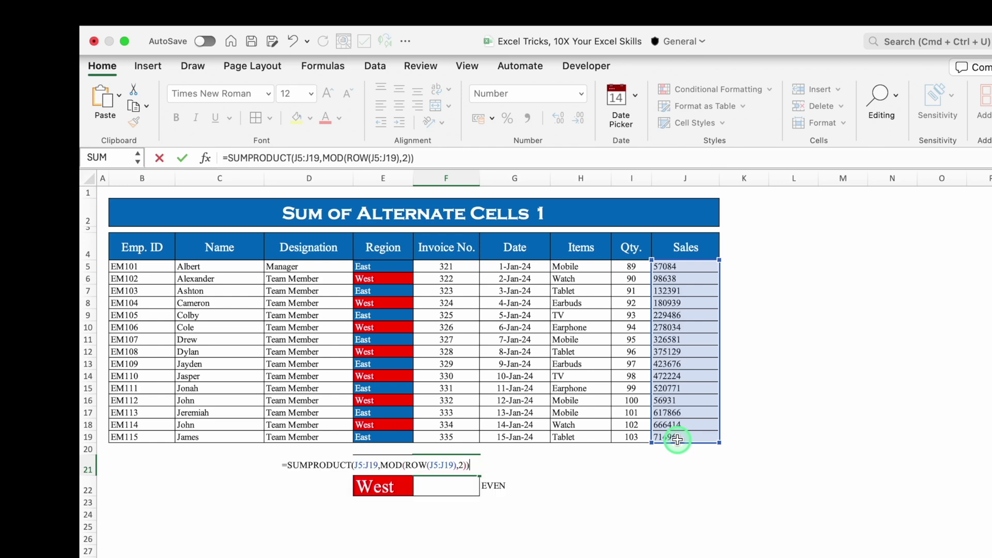
pyautogui.press('Return')
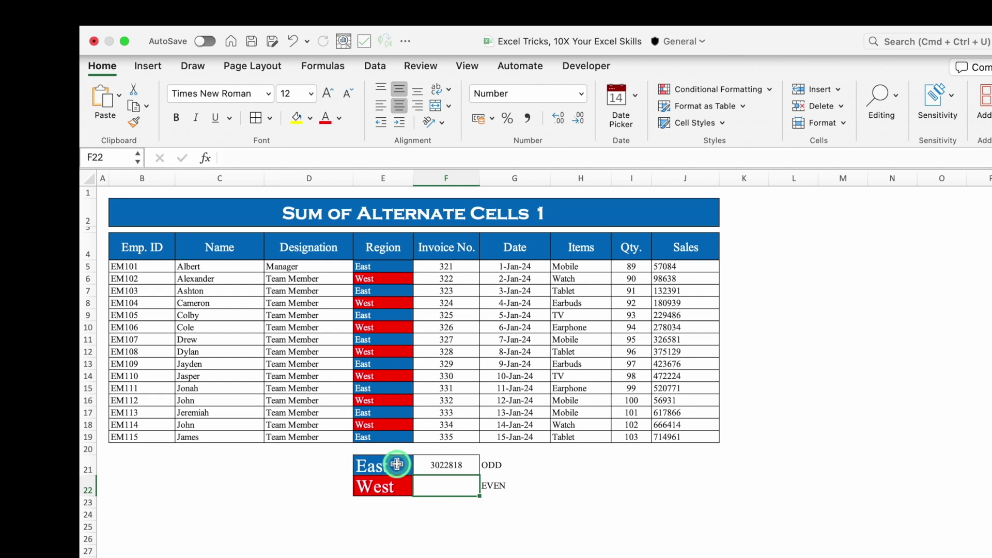
# Enter =J5+J7+J9+J11+J13+J15+J17+J19 in H21 as a manual check and compare it with the East total in F21
pyautogui.click(579, 468)
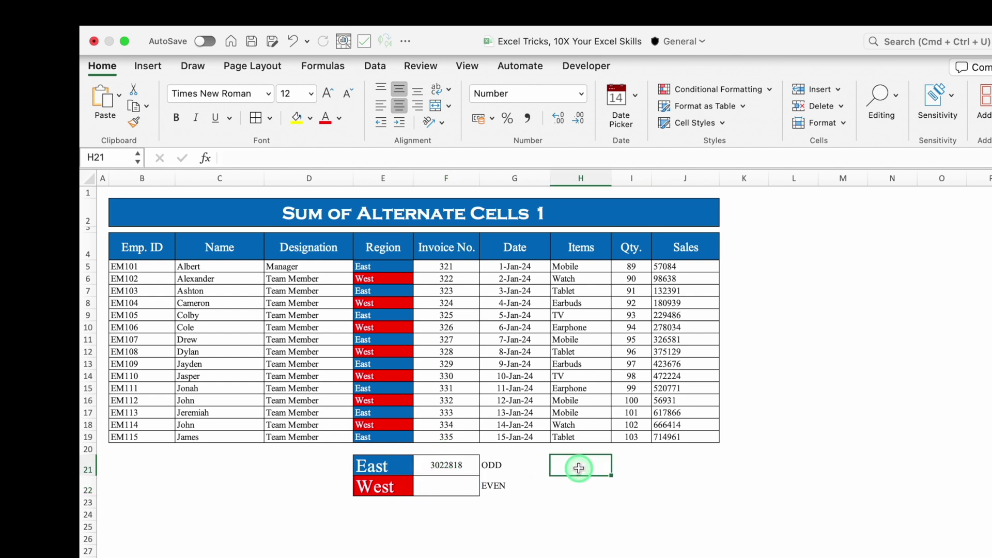
pyautogui.write('=')
pyautogui.click(687, 268)
pyautogui.write('+')
pyautogui.click(693, 290)
pyautogui.write('+')
pyautogui.click(694, 315)
pyautogui.write('+')
pyautogui.click(694, 339)
pyautogui.write('+')
pyautogui.click(694, 364)
pyautogui.write('+')
pyautogui.click(695, 389)
pyautogui.write('+')
pyautogui.click(692, 412)
pyautogui.write('+')
pyautogui.click(699, 435)
pyautogui.press('Return')
pyautogui.click(581, 466)
pyautogui.click(449, 465)
pyautogui.click(555, 469)
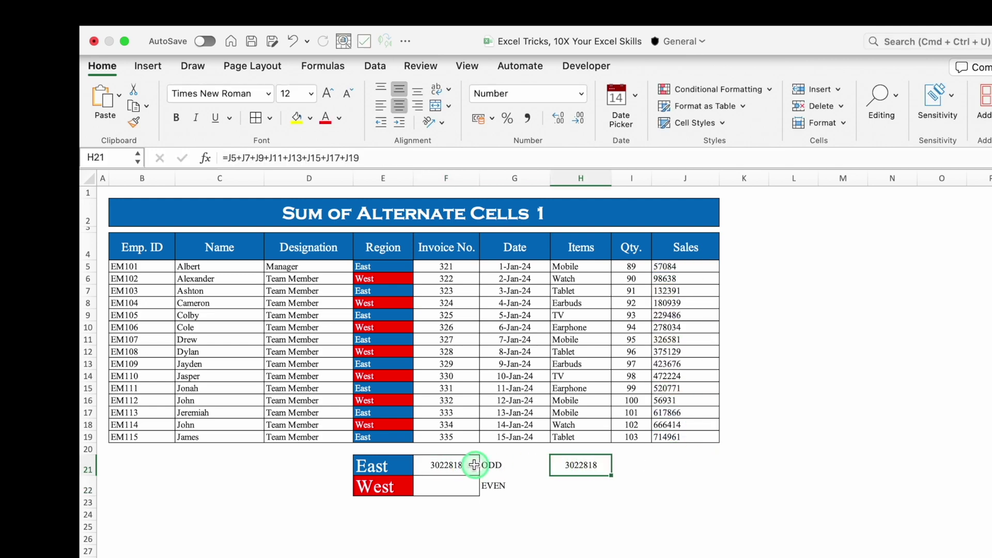
# Begin a SUMPRODUCT formula in F22 with the Sales range J5:J19 as its first array
pyautogui.click(449, 487)
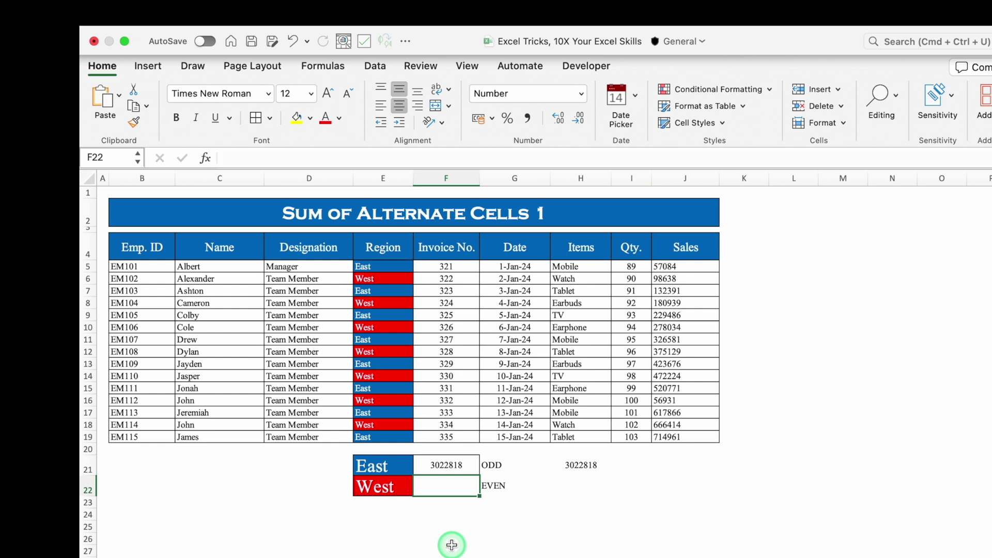
pyautogui.click(497, 488)
pyautogui.press('Left')
pyautogui.write('=sum')
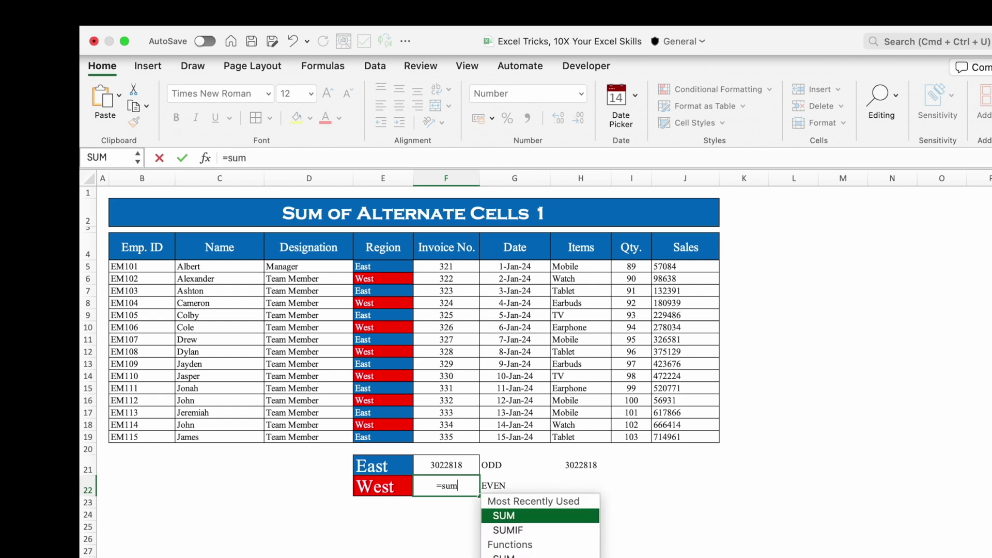
pyautogui.write('p')
pyautogui.press('Tab')
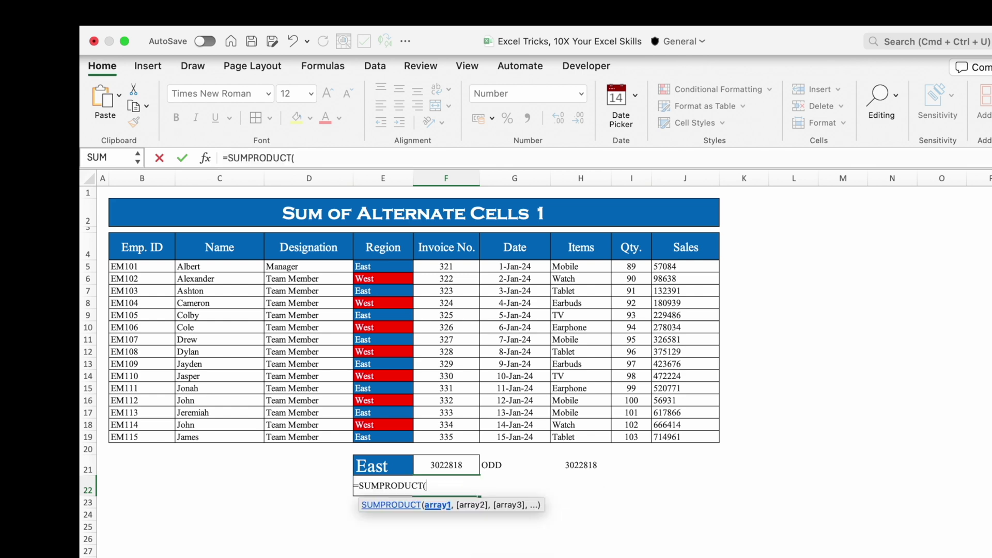
pyautogui.moveTo(690, 266); pyautogui.dragTo(696, 437)
pyautogui.write(',')
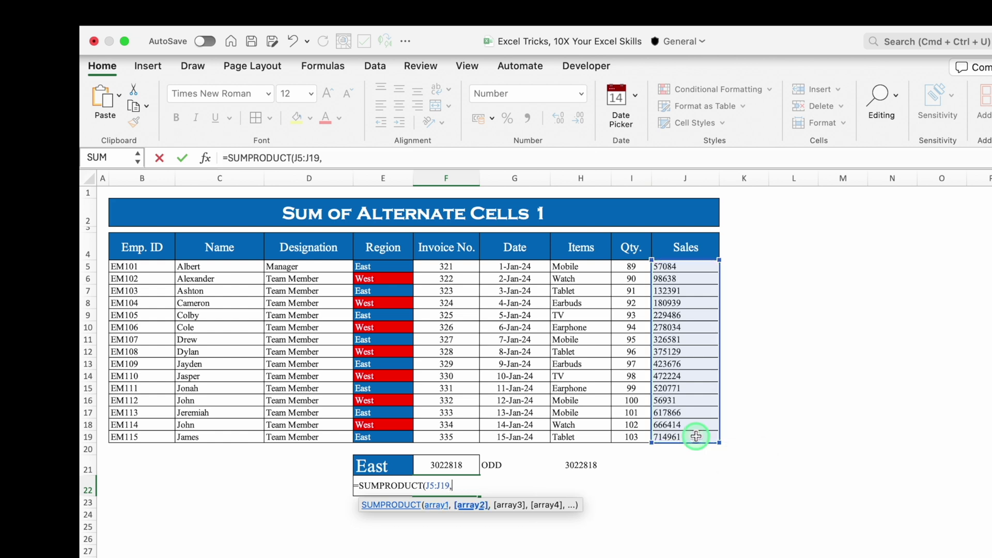
# Complete the F22 formula with N(MOD(ROW(J5:J19),2)=0) as the second array to total the even-row West sales
pyautogui.write('N')
pyautogui.doubleClick(569, 518)
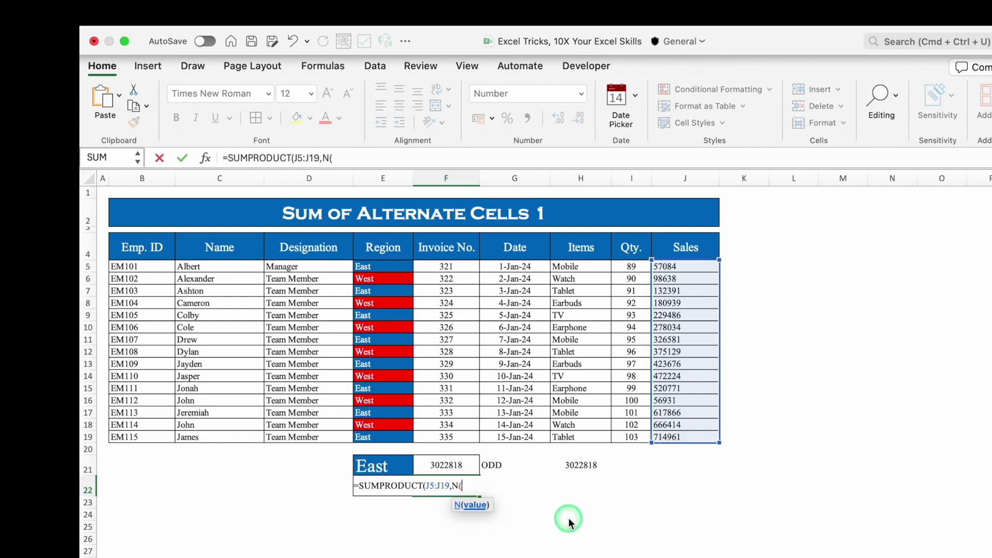
pyautogui.write('MOD')
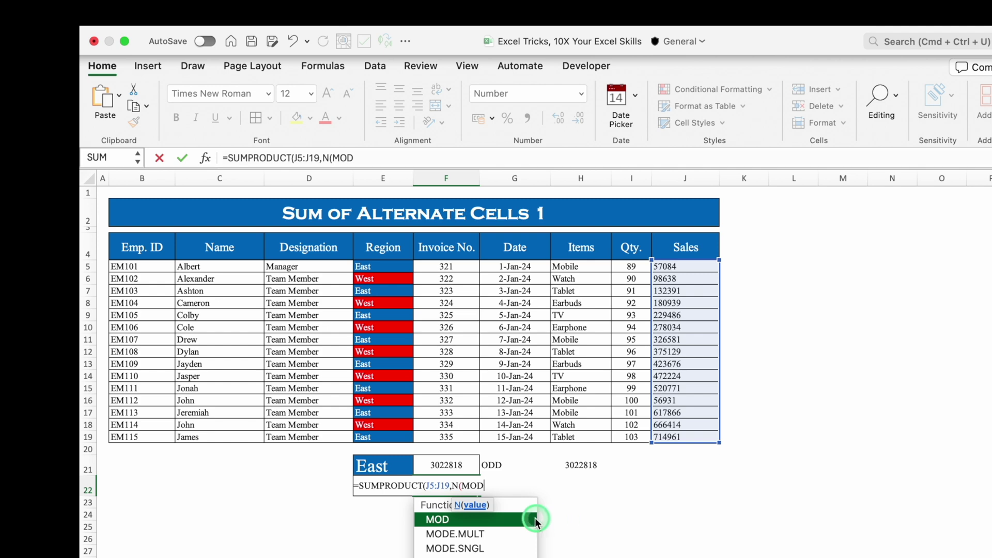
pyautogui.doubleClick(519, 519)
pyautogui.write('RO')
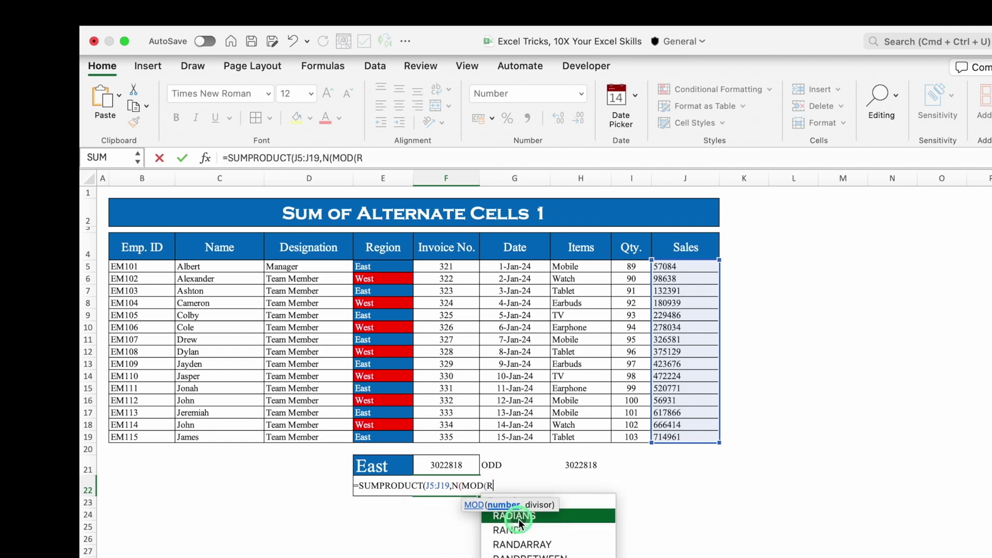
pyautogui.write('W(')
pyautogui.moveTo(685, 266); pyautogui.dragTo(684, 423)
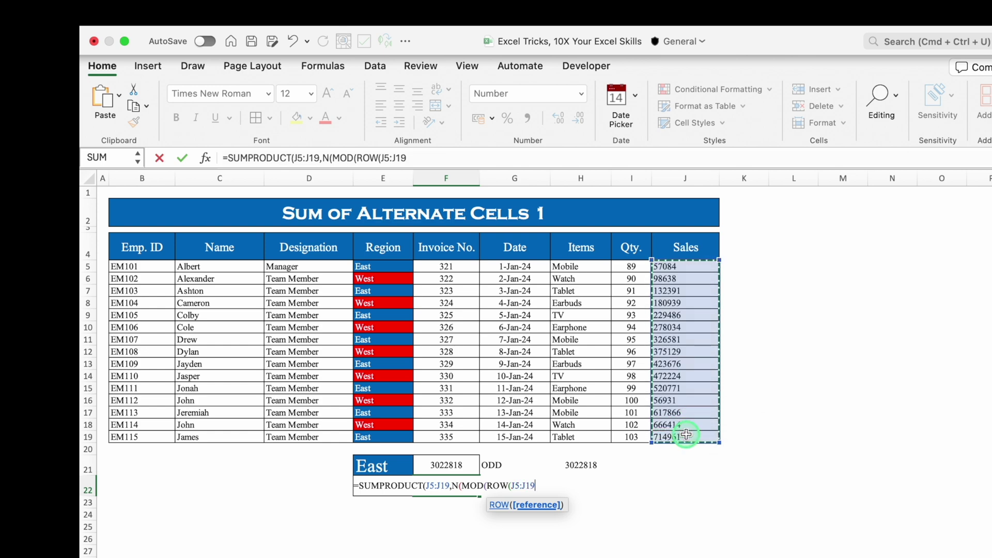
pyautogui.write('),')
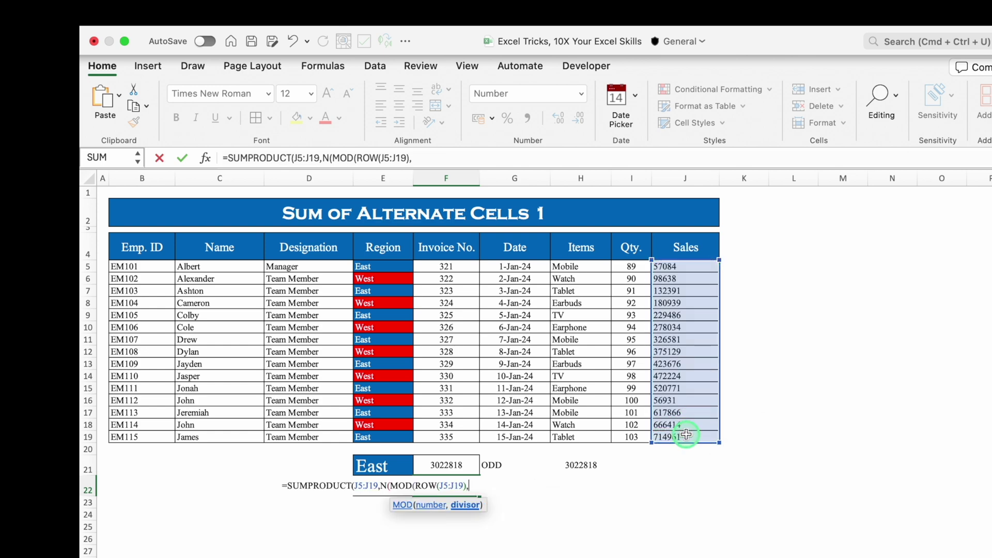
pyautogui.write('2)')
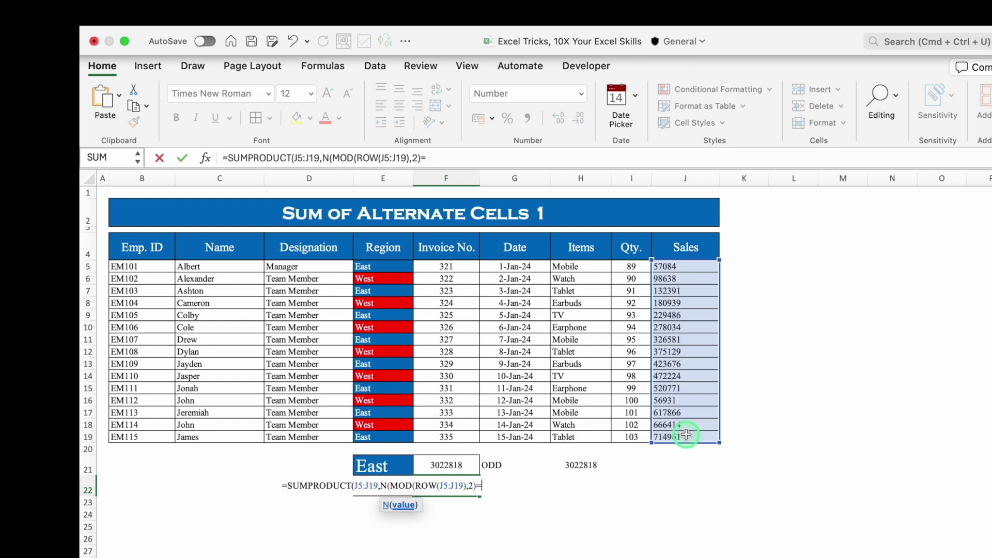
pyautogui.write('=0)')
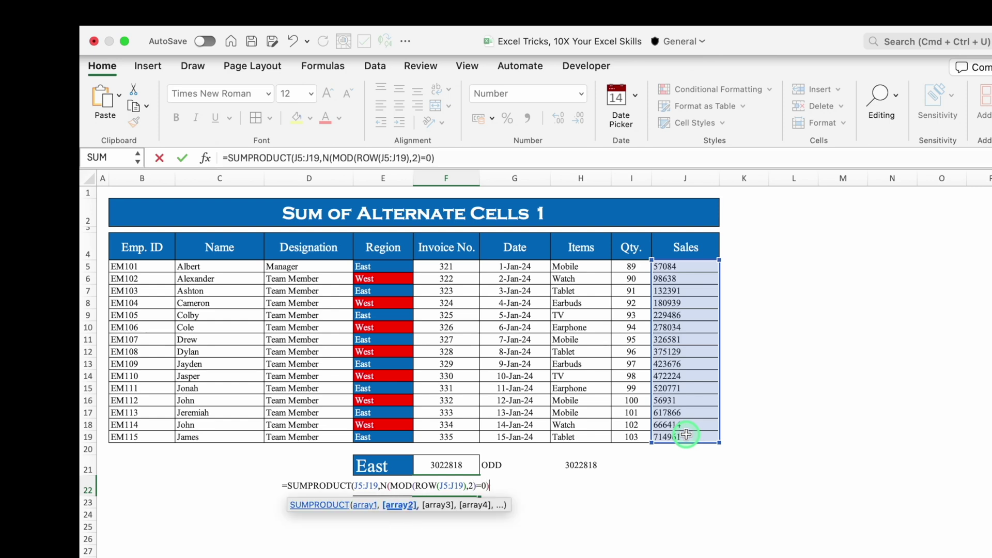
pyautogui.write(')')
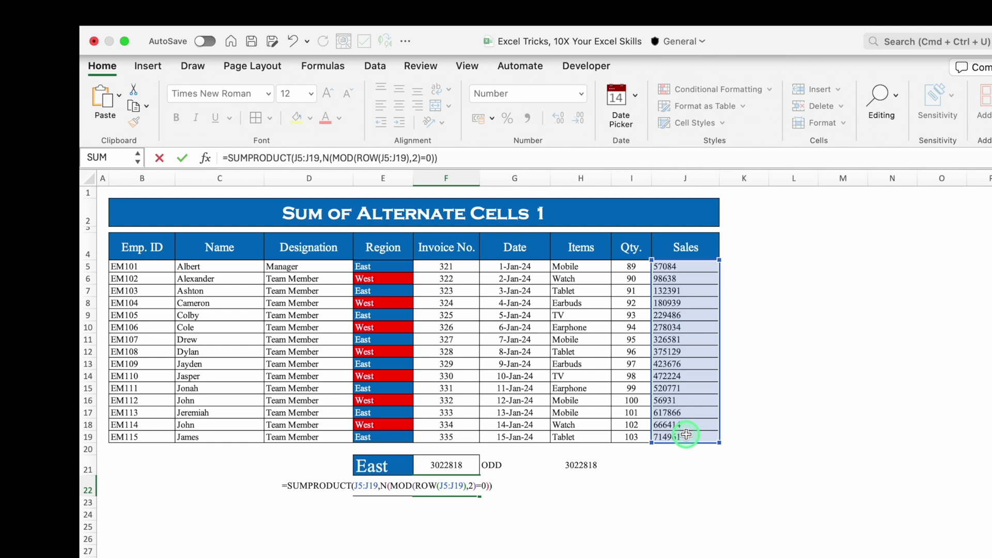
pyautogui.press('Return')
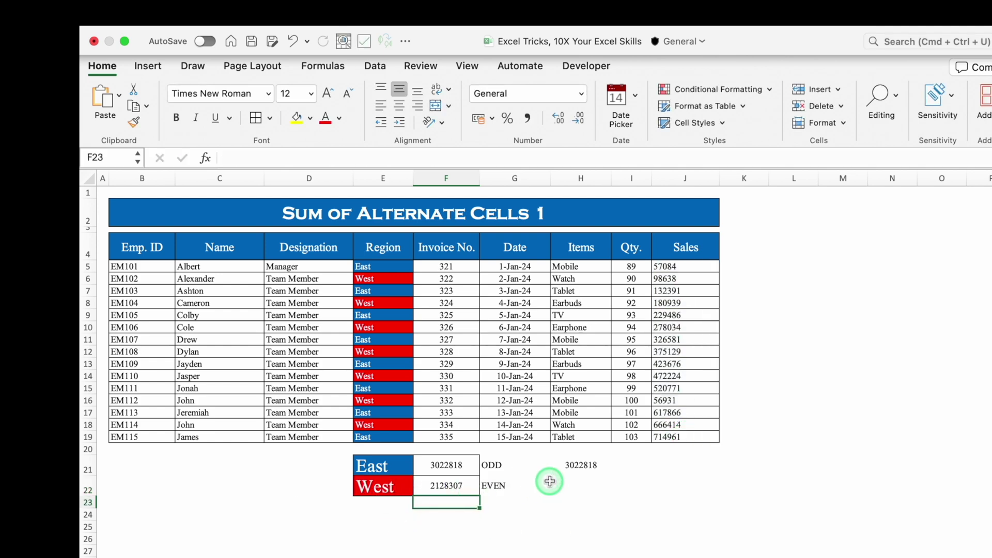
# Fill the manual addition check from H21 down to H22 and compare it with the West total in F22
pyautogui.click(580, 466)
pyautogui.moveTo(613, 478); pyautogui.dragTo(612, 491)
pyautogui.click(686, 487)
pyautogui.click(581, 487)
pyautogui.press('Left')
pyautogui.press('Left')
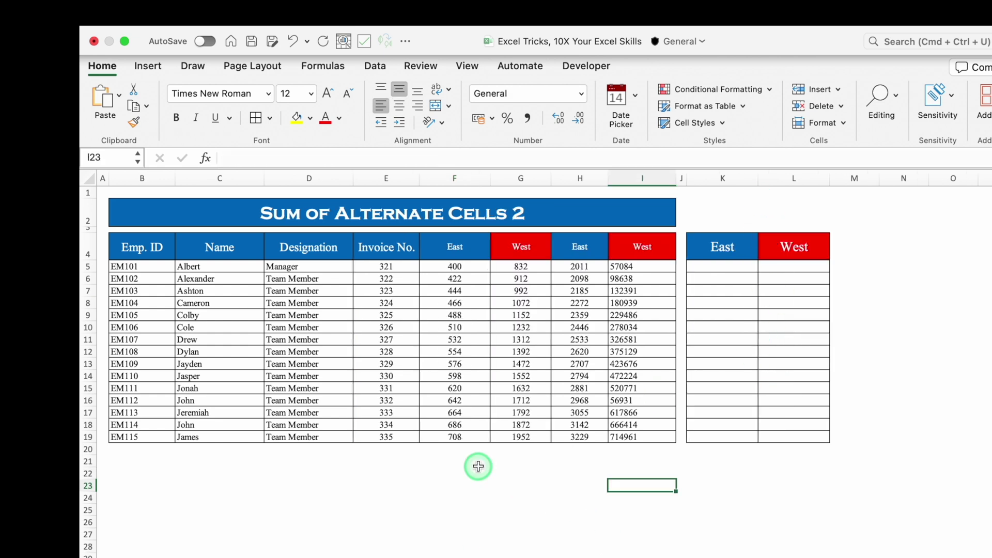
# On the Sum of Alternate Cells 2 sheet, number columns A to I from 1 to 9 in row 21 using a fill series
pyautogui.click(103, 461)
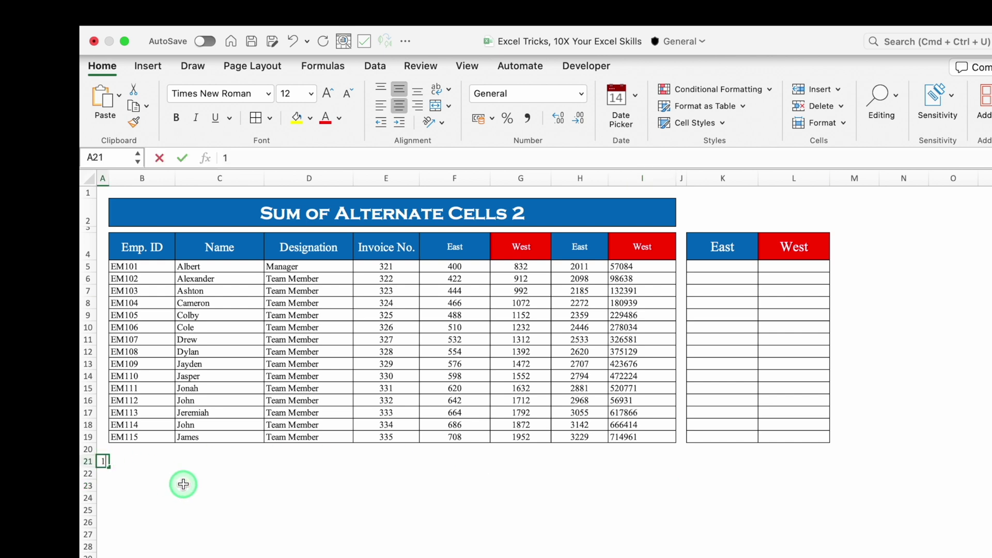
pyautogui.press('Return')
pyautogui.click(107, 463)
pyautogui.moveTo(109, 467); pyautogui.dragTo(667, 478)
pyautogui.click(687, 477)
pyautogui.click(720, 520)
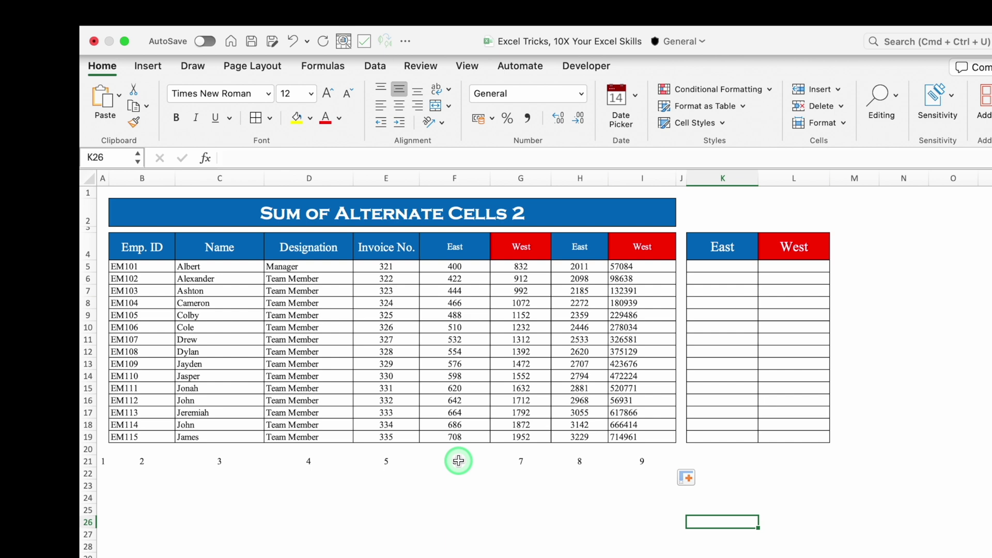
# Label the East result column EVEN in K2 and the West result column ODD in L2, based on their column numbers
pyautogui.click(459, 461)
pyautogui.click(723, 212)
pyautogui.write('EVEN')
pyautogui.click(786, 212)
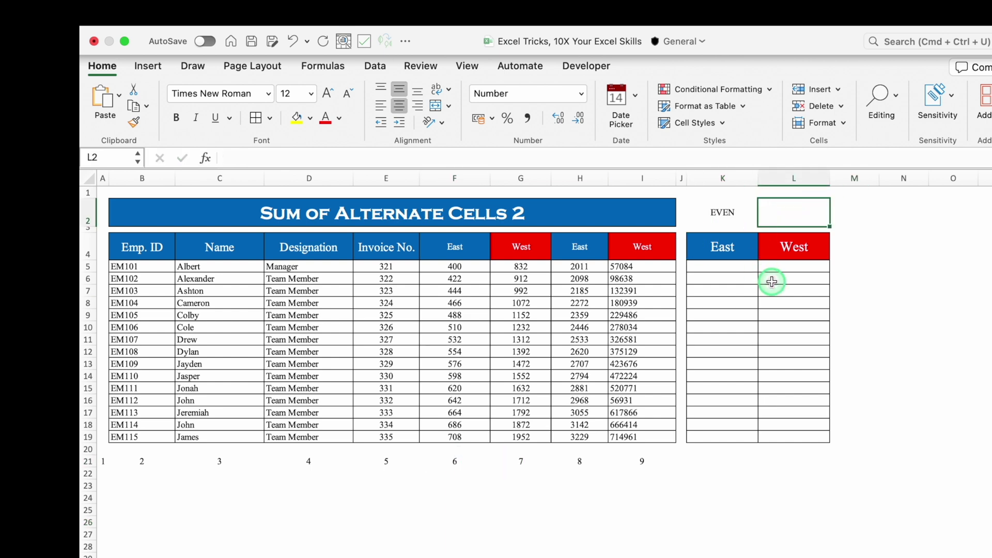
pyautogui.click(525, 462)
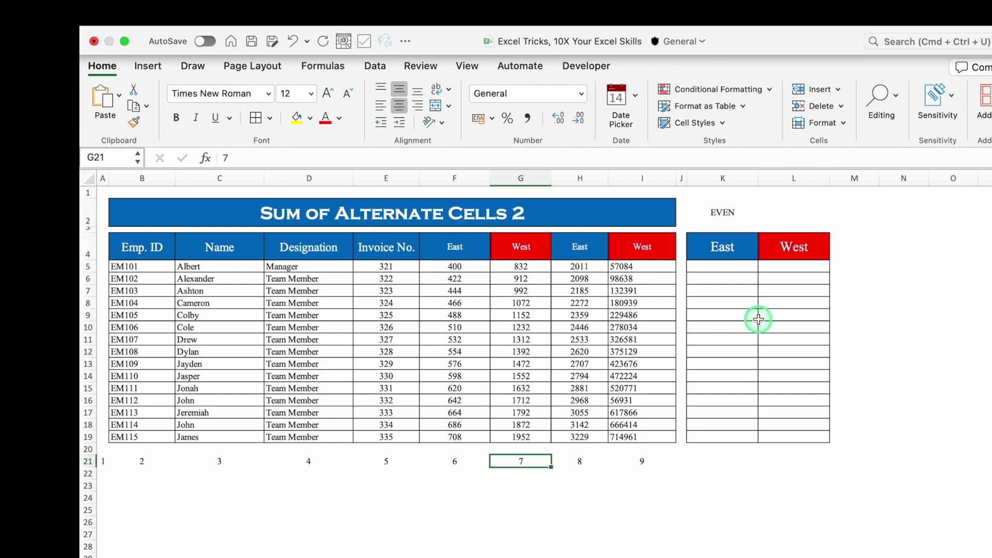
pyautogui.click(798, 212)
pyautogui.write('ODD')
pyautogui.press('Return')
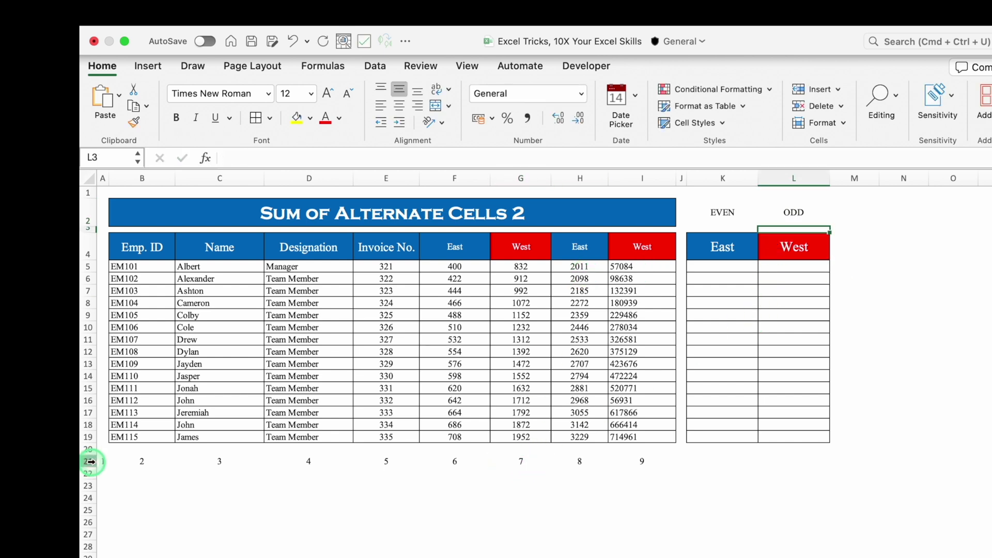
# Clear the helper column numbers from row 21 and select the first East result cell, K5
pyautogui.click(88, 462)
pyautogui.press('Delete')
pyautogui.click(723, 266)
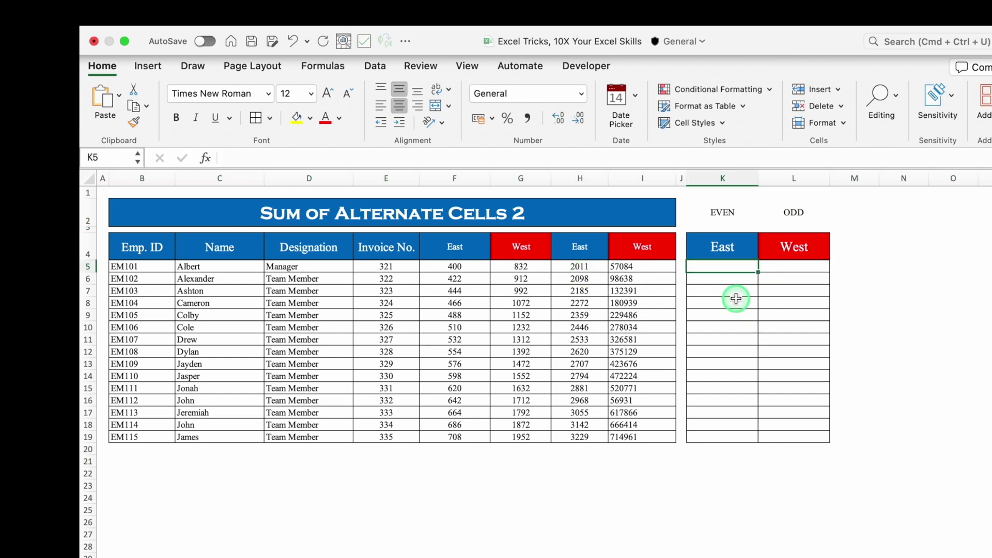
# Begin a SUMPRODUCT formula in K5 with the first employee's sales range F5:I5 as the first array
pyautogui.write('=')
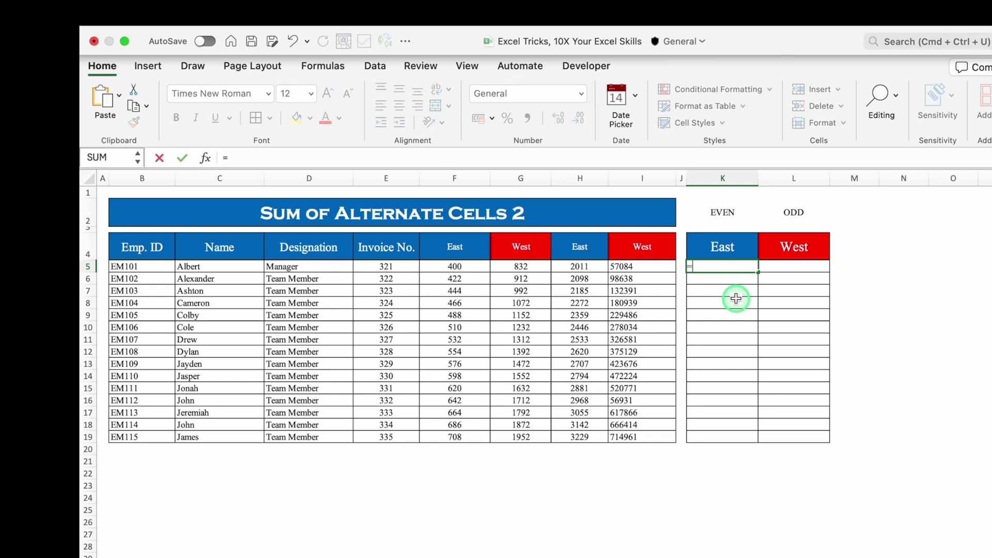
pyautogui.write('sum')
pyautogui.doubleClick(769, 382)
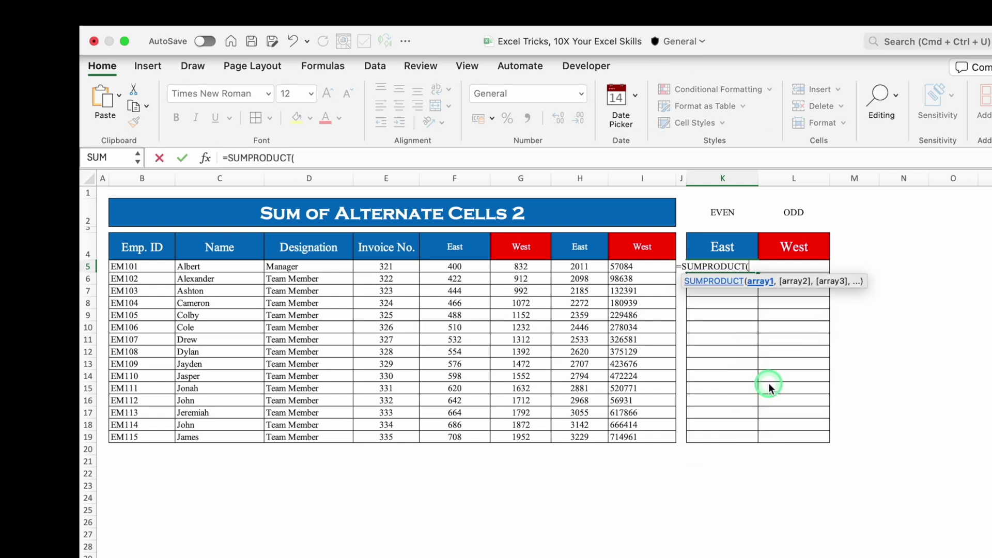
pyautogui.moveTo(456, 266); pyautogui.dragTo(646, 269)
pyautogui.write(',')
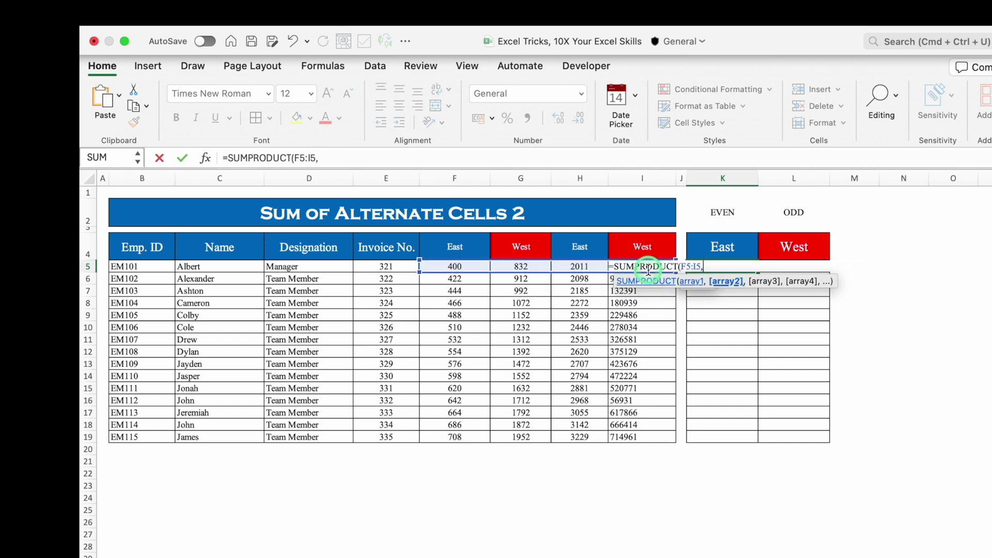
# Add a second array to the K5 formula that nests N, MOD and COLUMN around the range F5:I5
pyautogui.write('N')
pyautogui.doubleClick(760, 298)
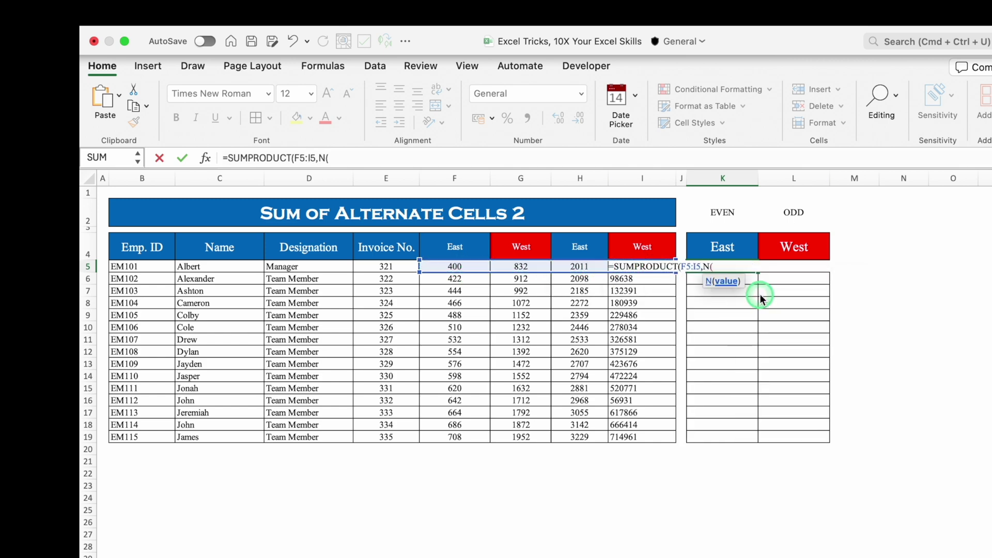
pyautogui.write('MOD')
pyautogui.doubleClick(761, 299)
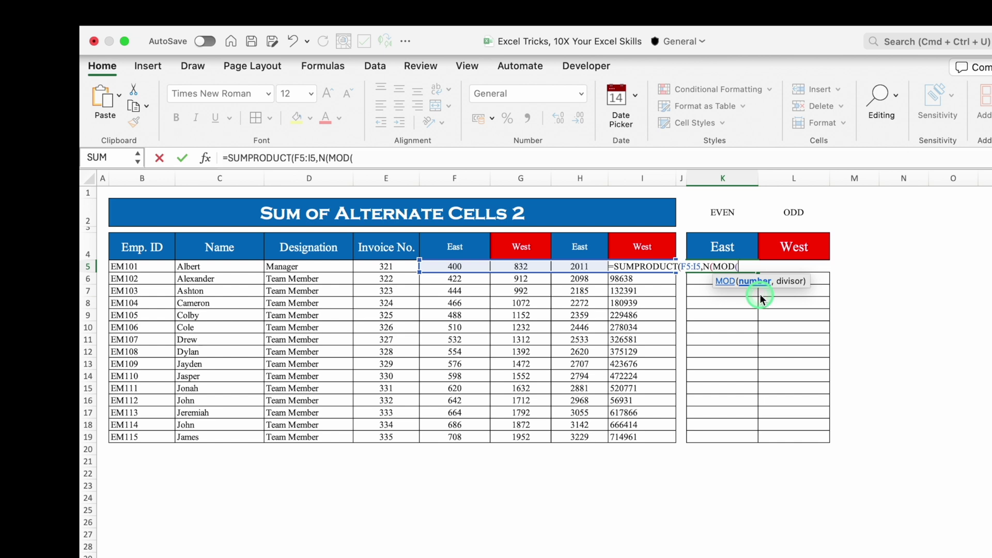
pyautogui.write('COLU')
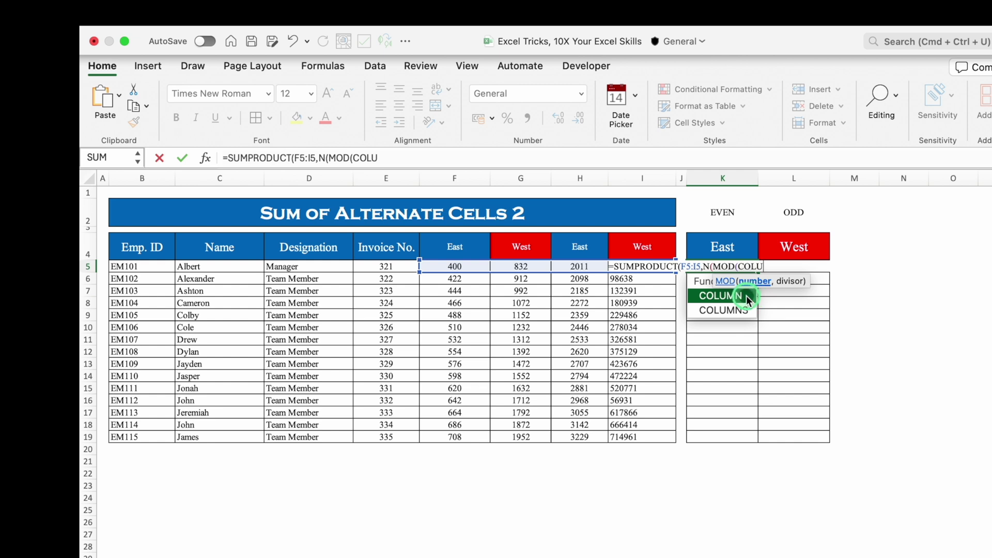
pyautogui.doubleClick(746, 295)
pyautogui.moveTo(455, 266); pyautogui.dragTo(650, 266)
pyautogui.write(')')
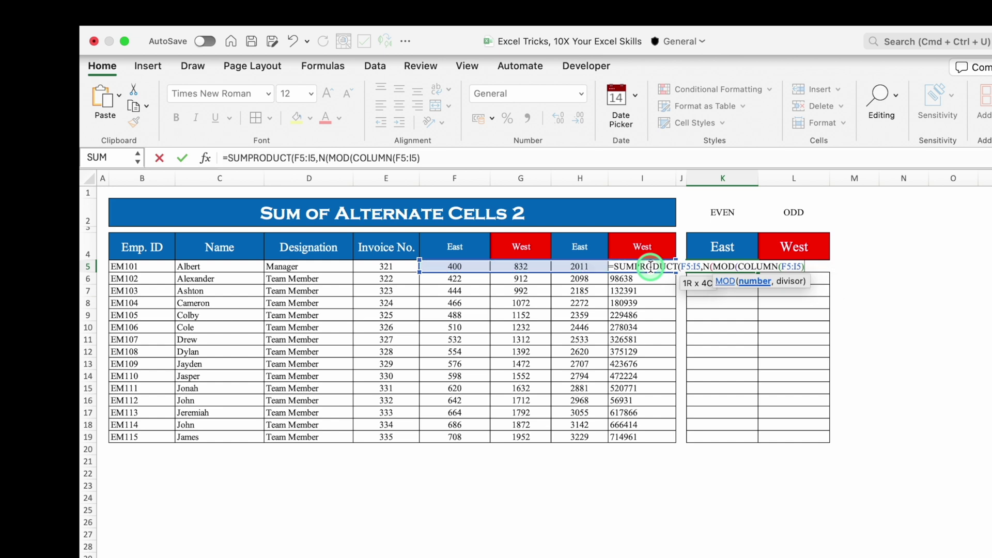
# Finish the K5 formula with divisor 2 and an =0 test for even columns, and fill it down to K19
pyautogui.write(',2)')
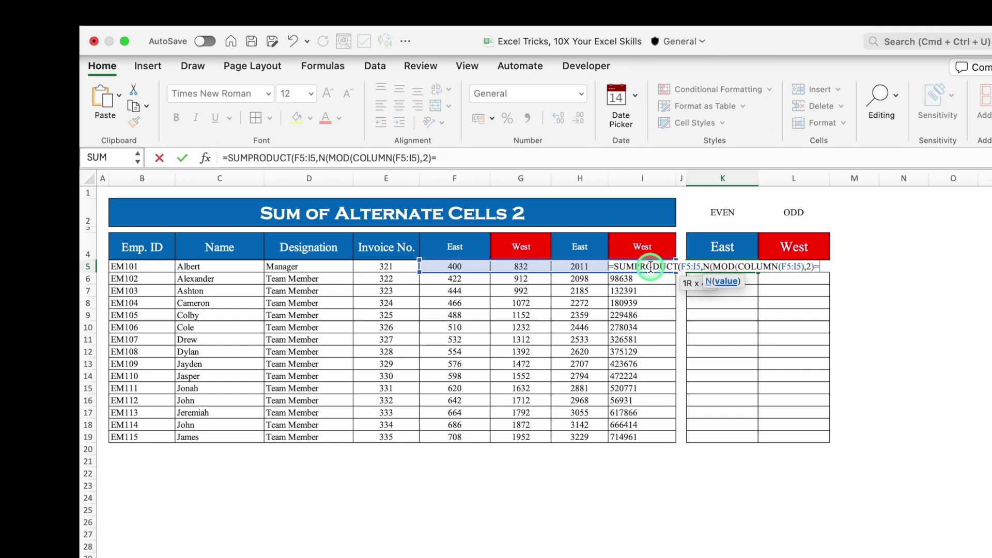
pyautogui.write('=0))')
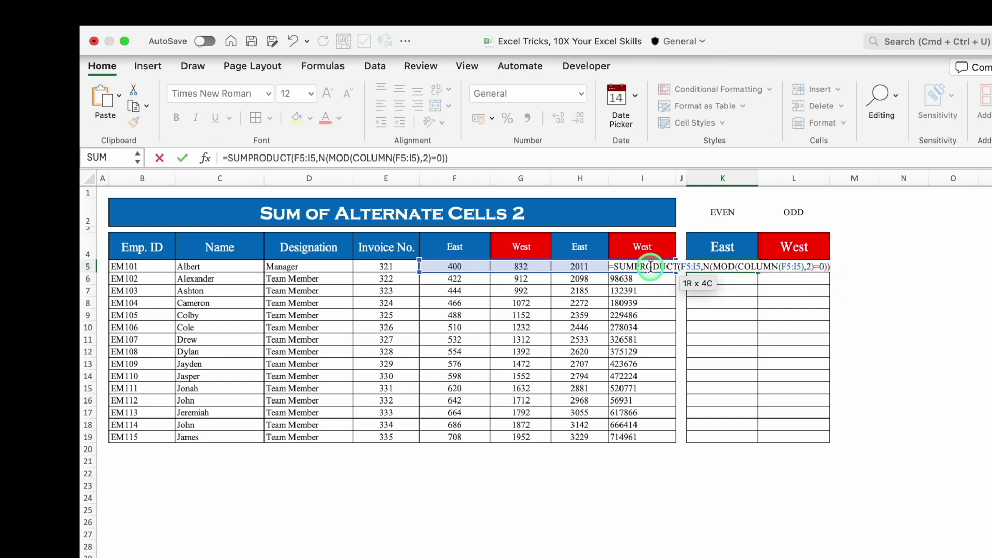
pyautogui.press('Return')
pyautogui.click(737, 264)
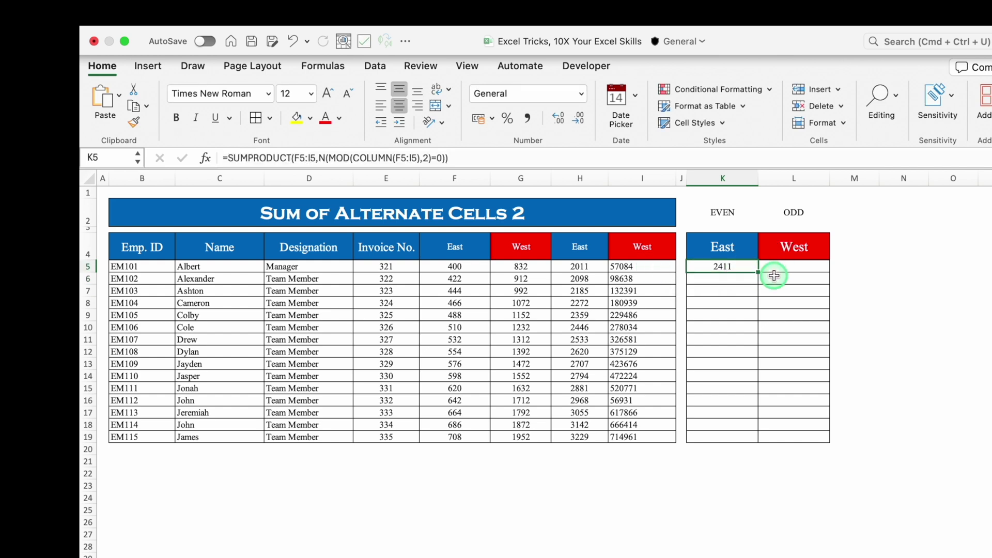
pyautogui.moveTo(758, 271); pyautogui.dragTo(753, 437)
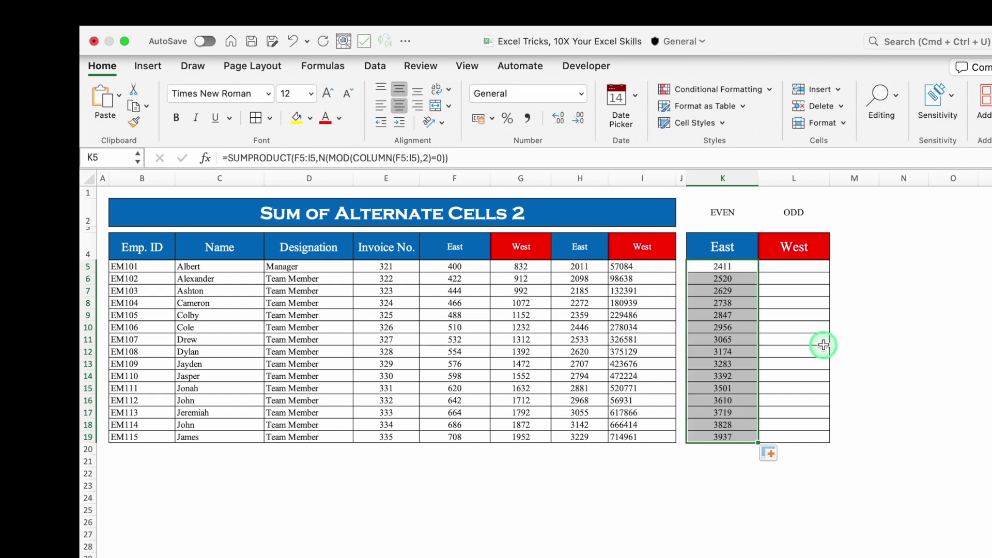
# Begin a SUMPRODUCT formula in the first West result cell, L5, with F5:I5 as the first array
pyautogui.click(787, 266)
pyautogui.write('=')
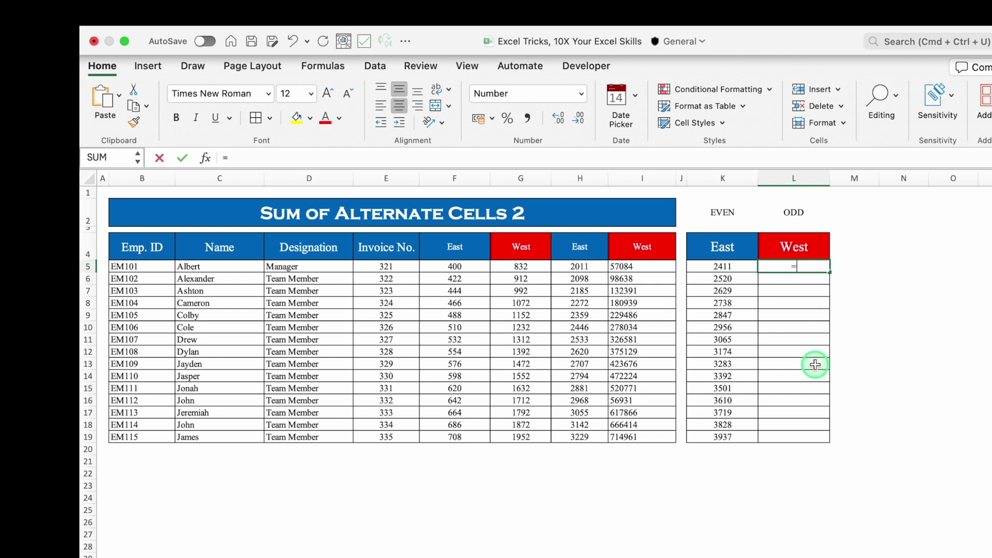
pyautogui.write('sum')
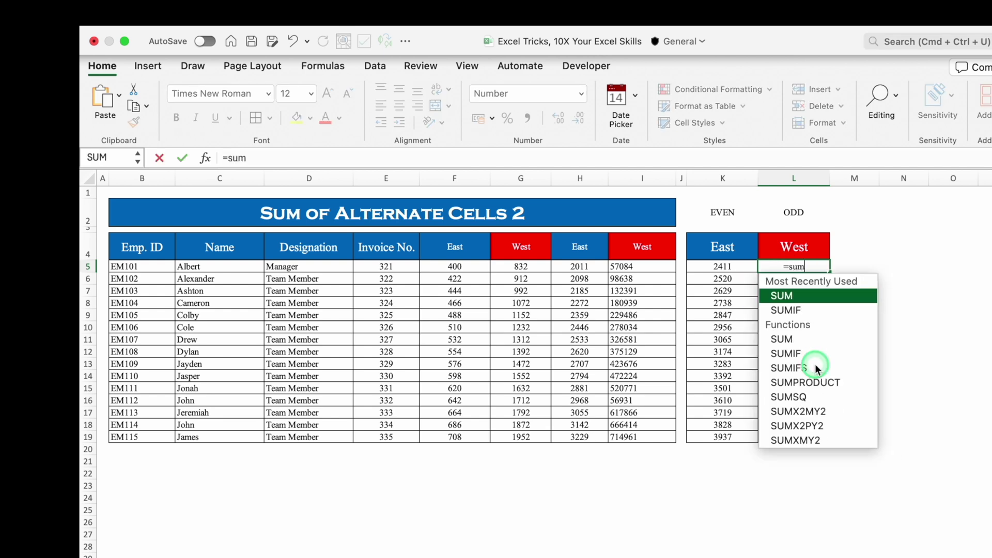
pyautogui.doubleClick(827, 380)
pyautogui.moveTo(439, 267); pyautogui.dragTo(634, 269)
# Complete the L5 formula with MOD(ROW(F5:I5),2) as the second array
pyautogui.write(',MOD')
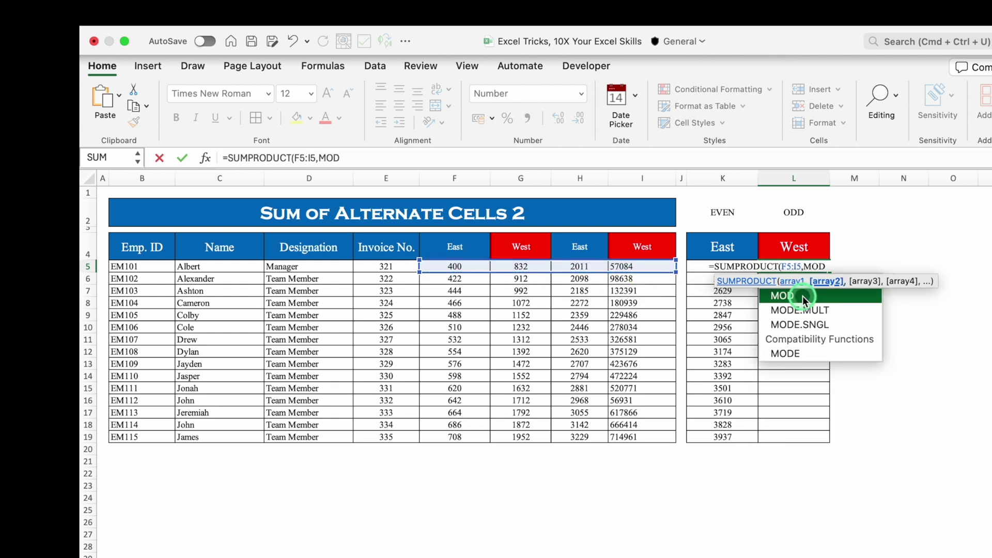
pyautogui.doubleClick(802, 296)
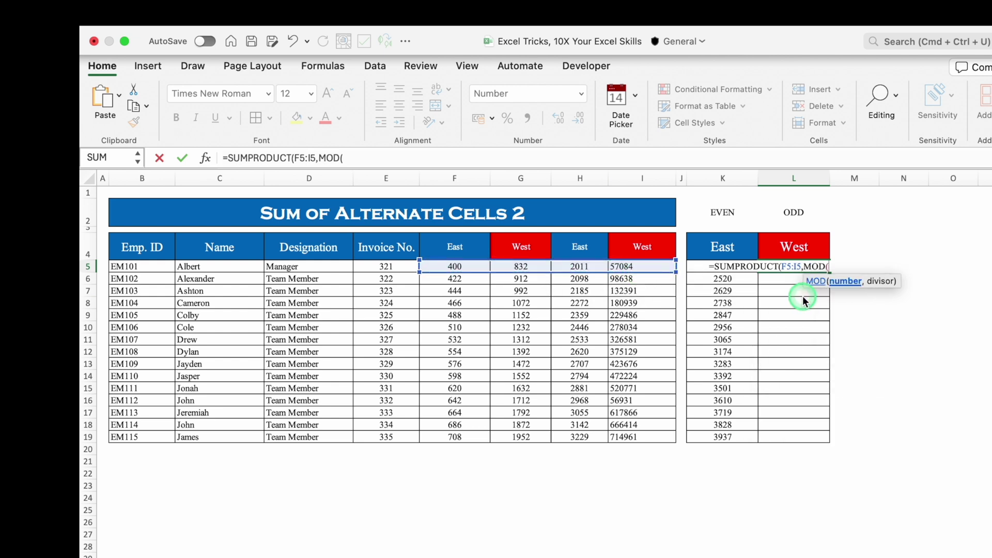
pyautogui.write('ROW(')
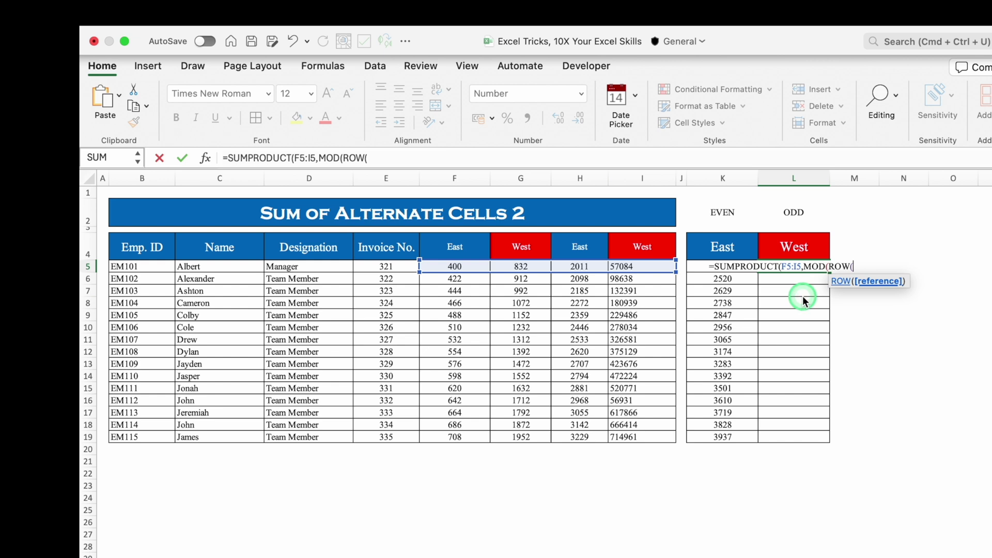
pyautogui.moveTo(445, 266); pyautogui.dragTo(635, 267)
pyautogui.write(')')
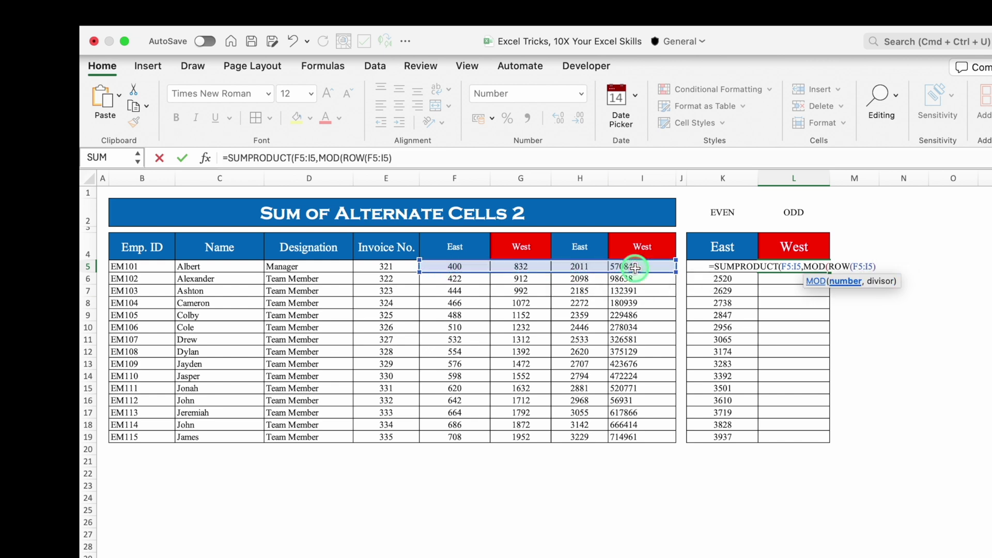
pyautogui.write(',2))')
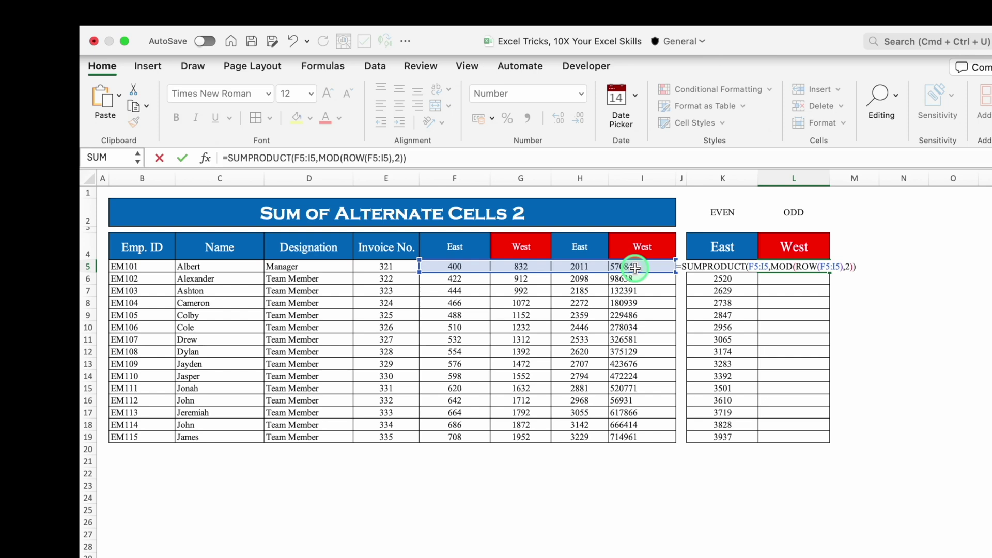
pyautogui.press('Return')
pyautogui.click(809, 266)
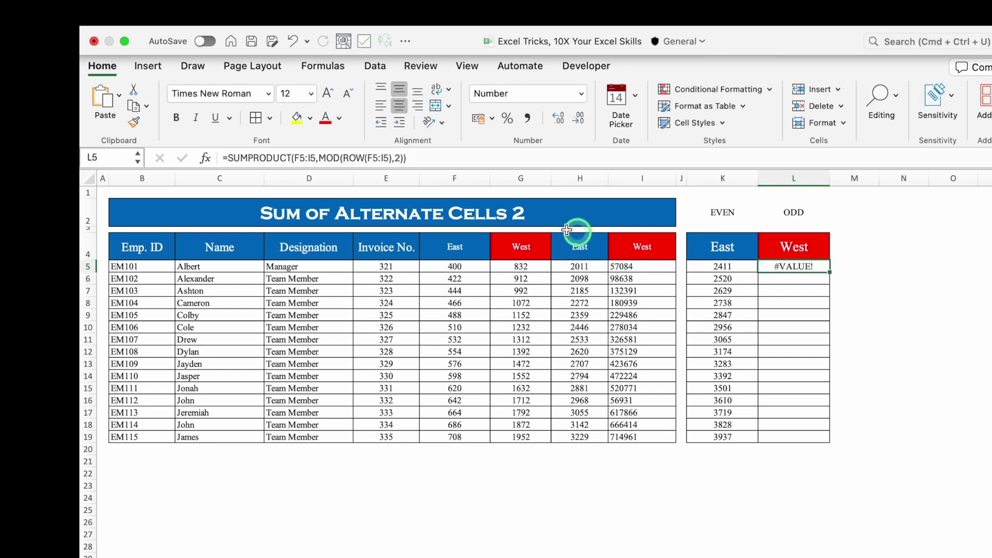
# Replace ROW with COLUMN in the L5 formula so it reads =SUMPRODUCT(F5:I5,MOD(COLUMN(F5:I5),2))
pyautogui.click(365, 158)
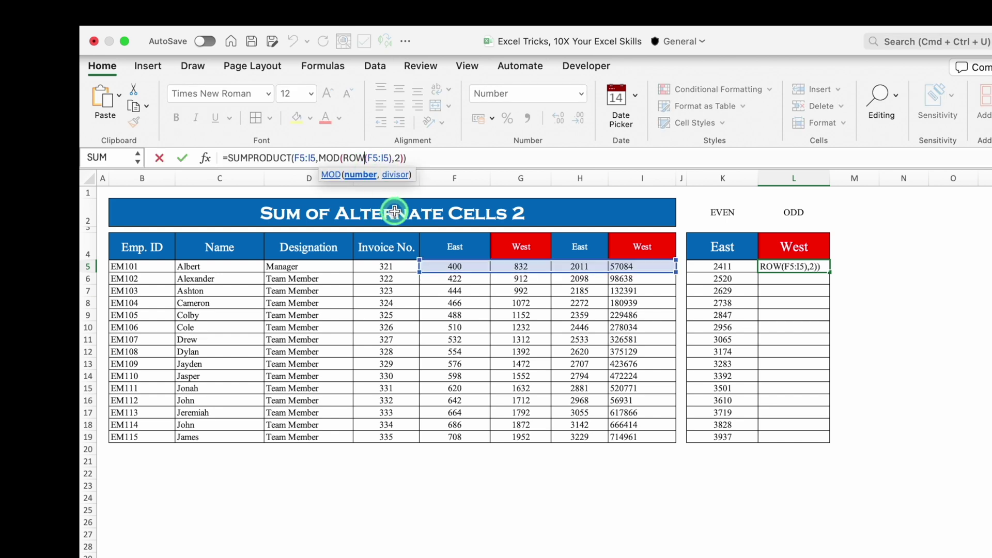
pyautogui.press('BackSpace')
pyautogui.press('BackSpace')
pyautogui.press('BackSpace')
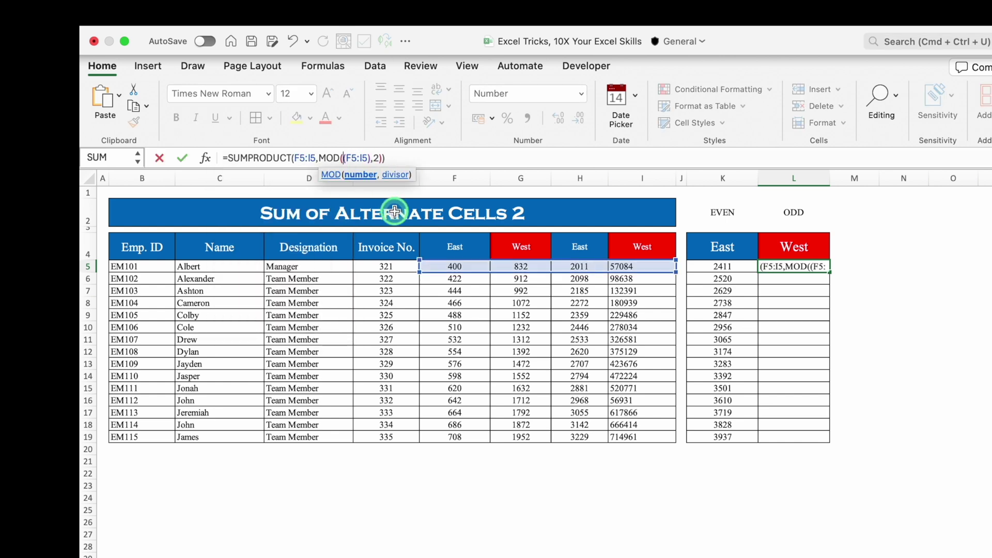
pyautogui.write('COLUMN')
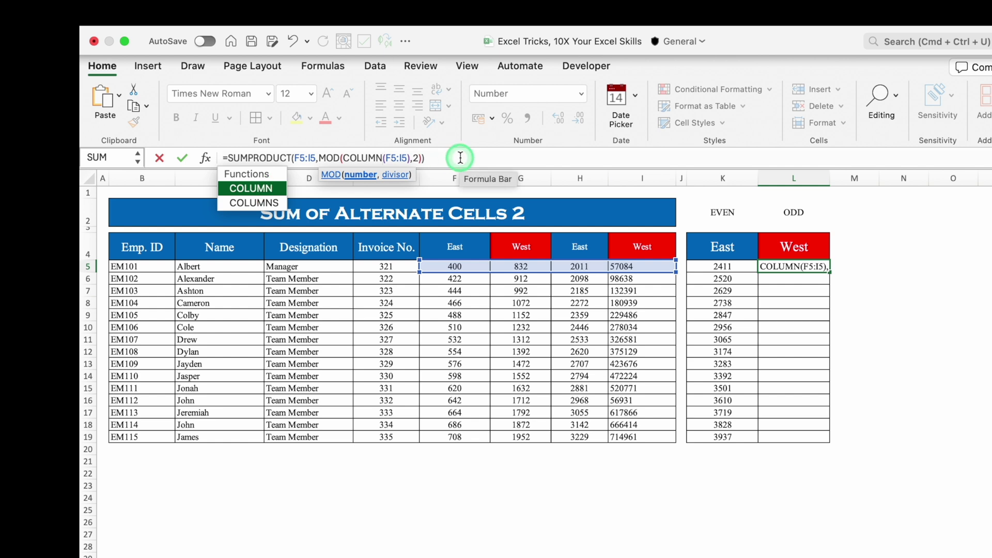
pyautogui.press('Return')
# Fill the West formula from L5 down to L19
pyautogui.click(815, 265)
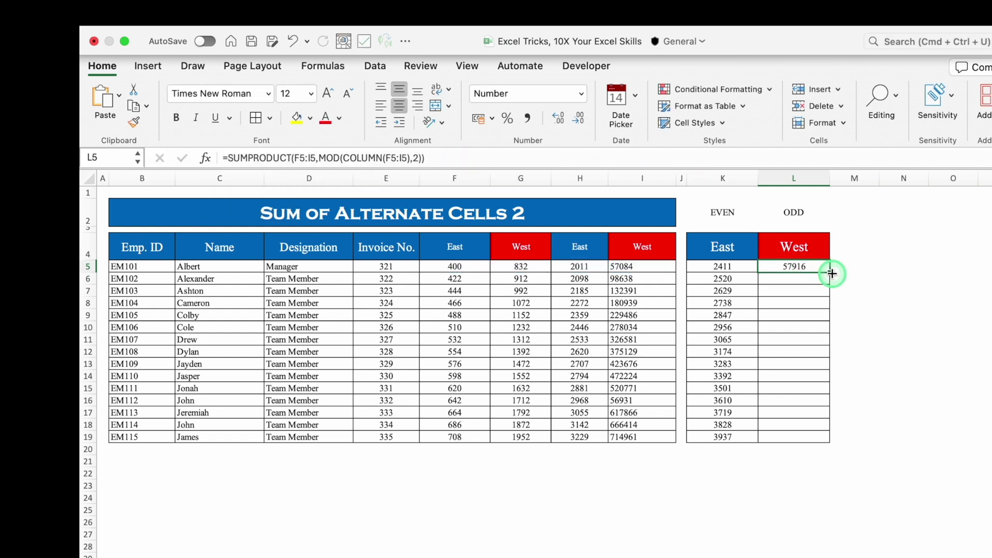
pyautogui.moveTo(830, 273); pyautogui.dragTo(837, 449)
pyautogui.click(794, 498)
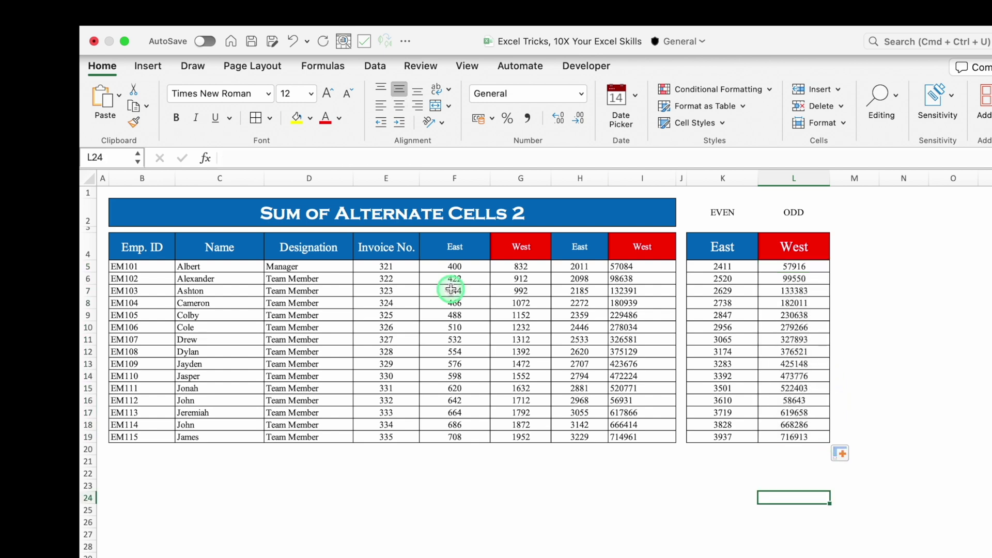
pyautogui.click(470, 268)
pyautogui.click(469, 279)
pyautogui.click(472, 304)
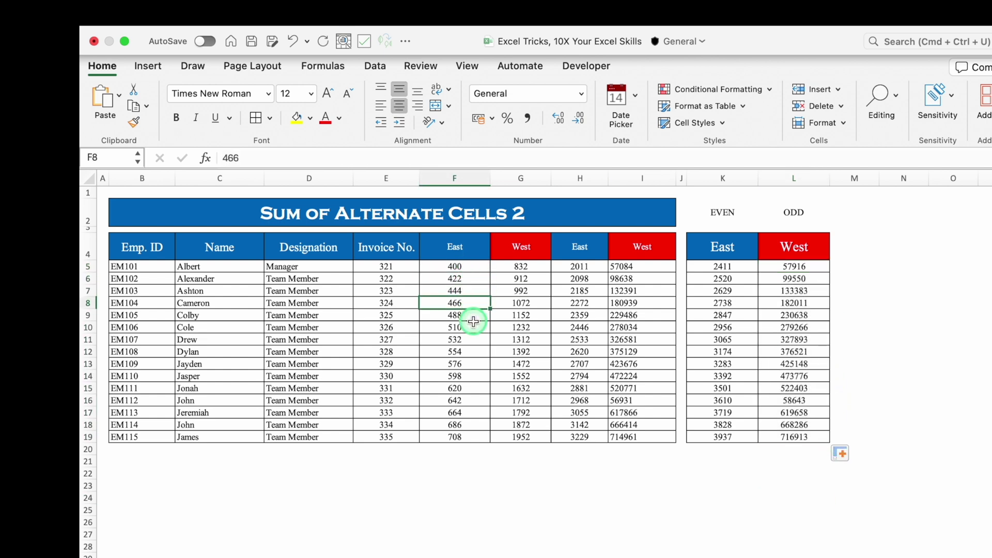
pyautogui.click(500, 475)
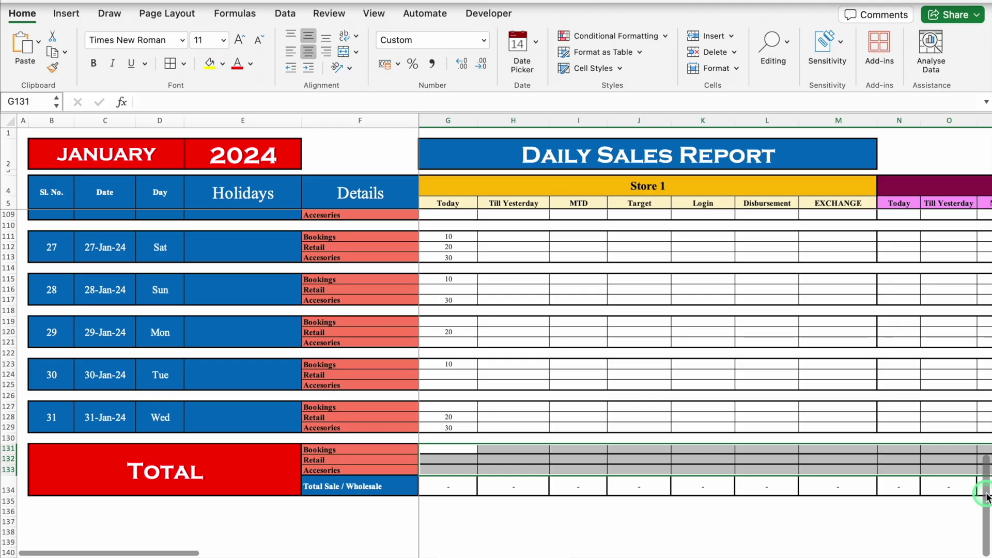
# On the Daily Sales Report sheet, examine the Bookings, Retail and Accesories rows from 1-Jan-24 down to the Total block
pyautogui.moveTo(987, 497); pyautogui.dragTo(988, 165)
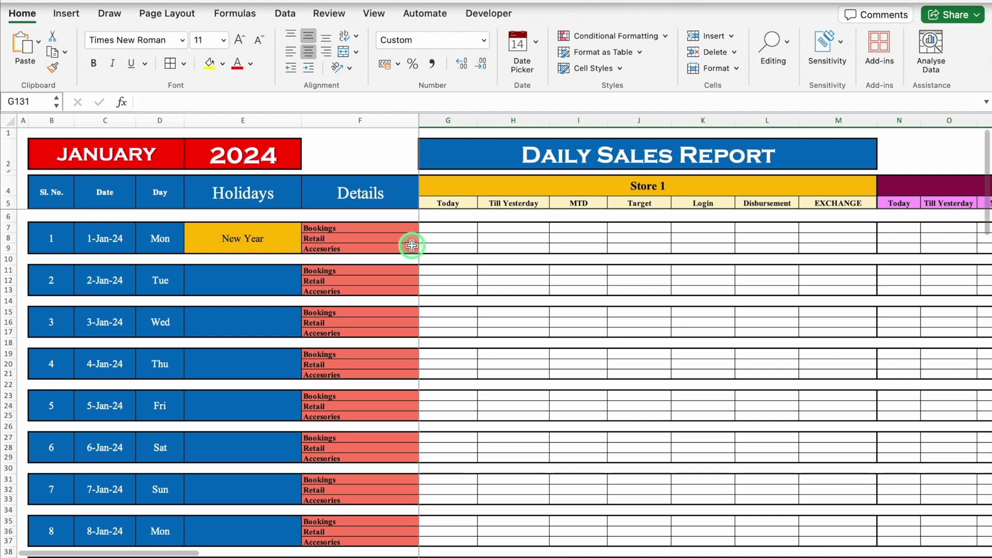
pyautogui.click(447, 230)
pyautogui.click(459, 238)
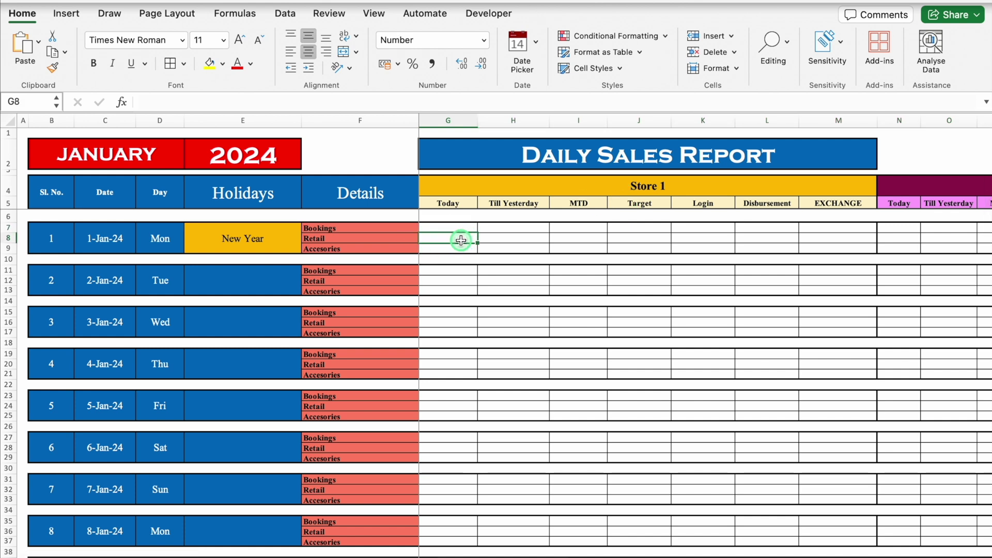
pyautogui.click(461, 249)
pyautogui.moveTo(986, 182); pyautogui.dragTo(493, 551)
pyautogui.click(436, 501)
pyautogui.click(395, 501)
pyautogui.click(396, 511)
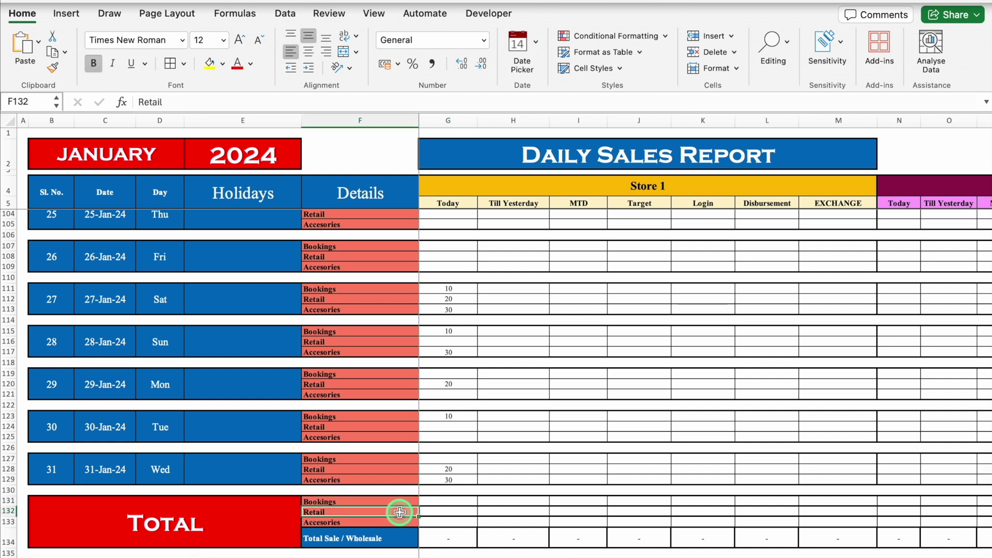
pyautogui.click(441, 503)
pyautogui.click(458, 512)
pyautogui.click(464, 519)
pyautogui.scroll(-5, 450, 465)
# Begin a SUMIFS formula in G131 for total Bookings, using row-locked G$7:G$129 as the sum range
pyautogui.click(437, 396)
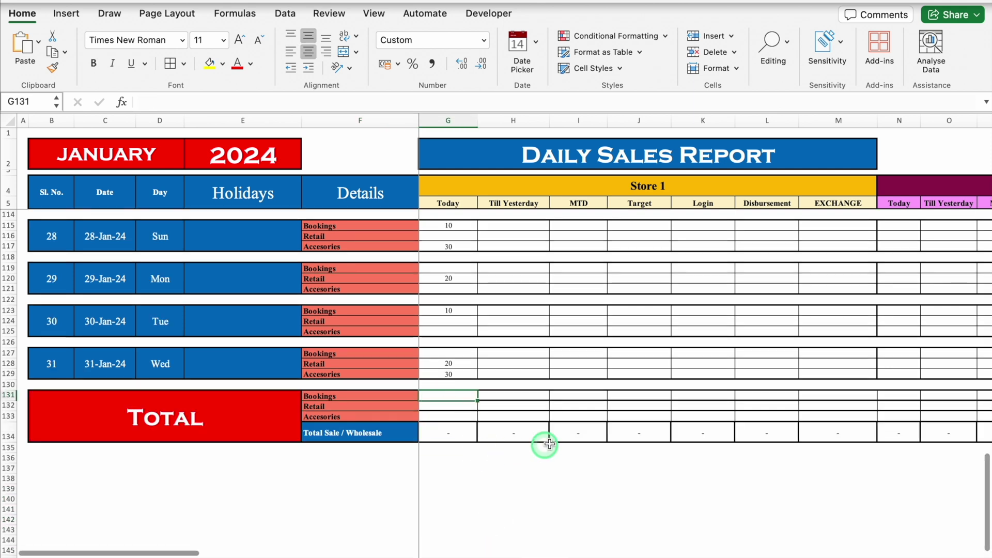
pyautogui.write('=')
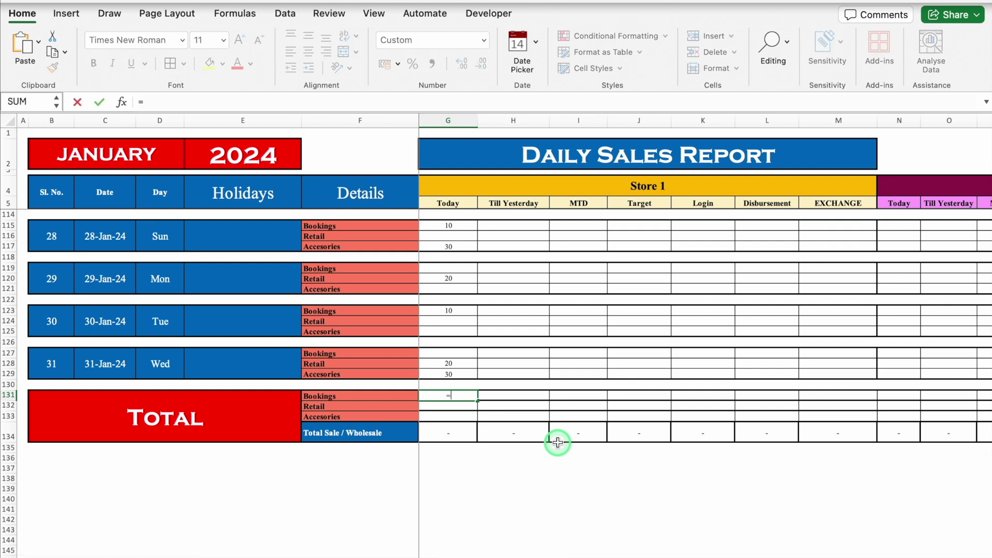
pyautogui.write('sumifs')
pyautogui.doubleClick(460, 423)
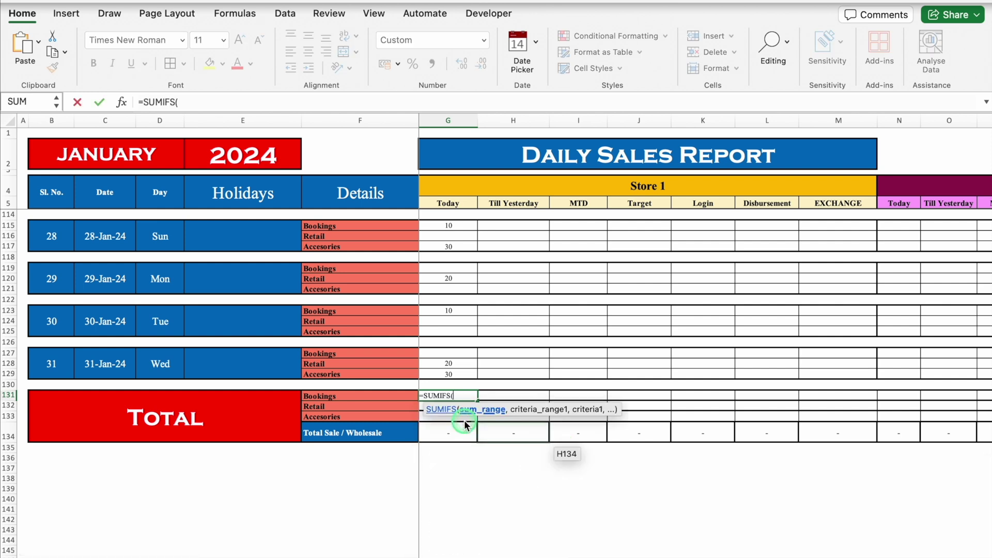
pyautogui.moveTo(986, 478); pyautogui.dragTo(977, 162)
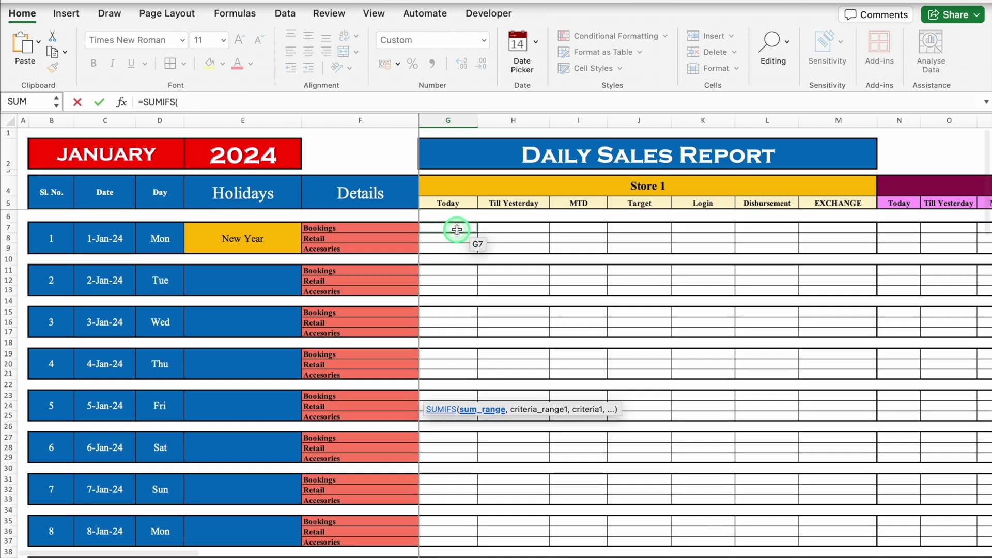
pyautogui.moveTo(458, 228); pyautogui.dragTo(460, 473)
pyautogui.press('F4')
pyautogui.press('F4')
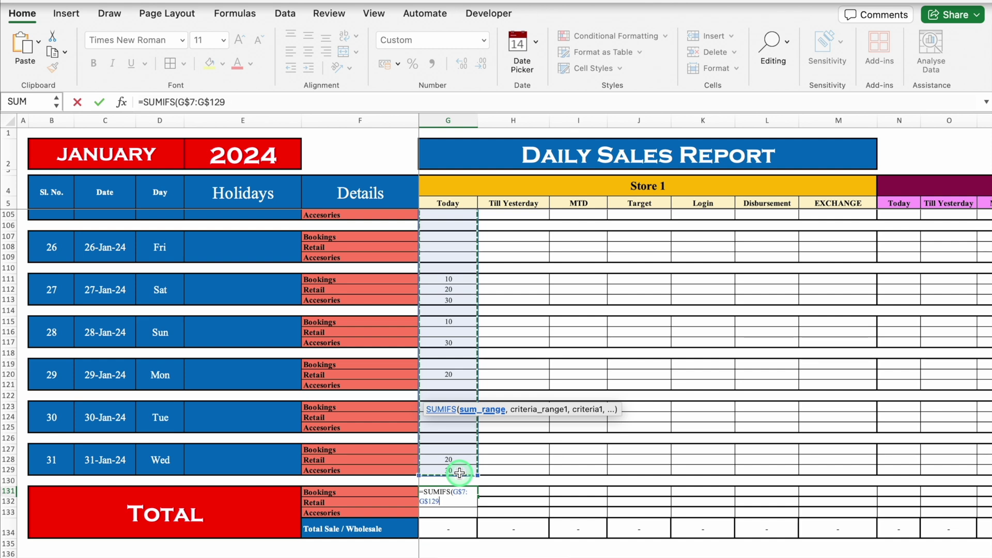
pyautogui.write(',')
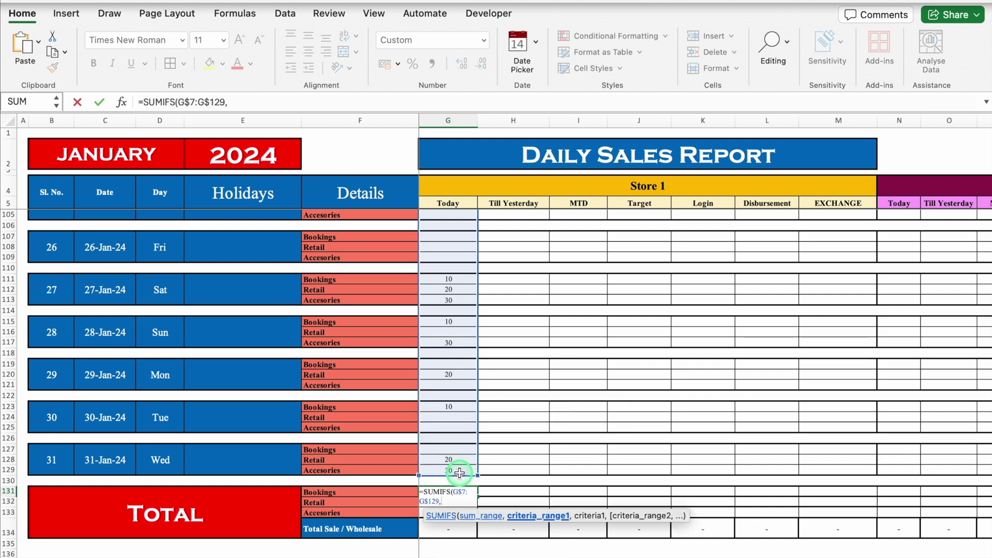
# Add the Details column range F$7:F$129, with its rows locked, as the SUMIFS criteria range
pyautogui.scroll(20, 636, 319)
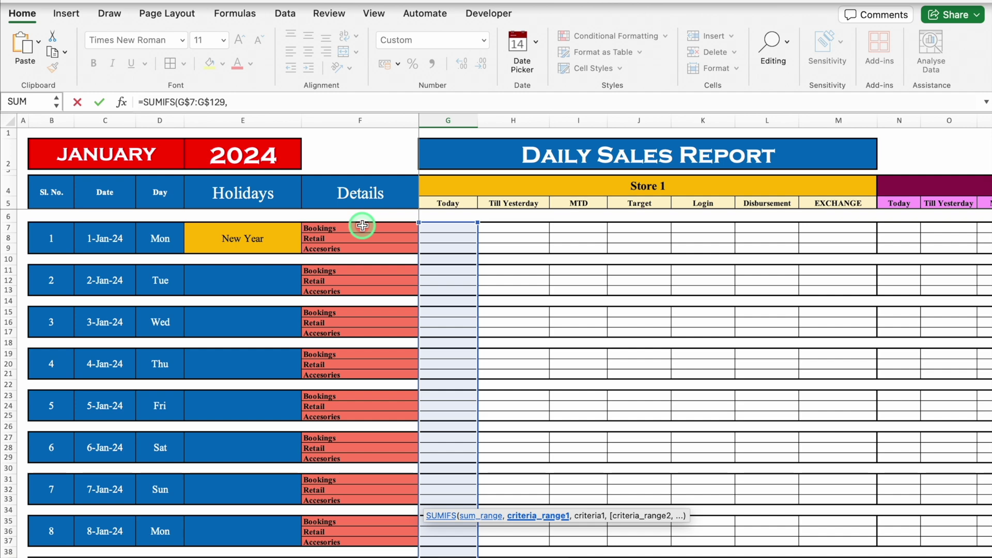
pyautogui.moveTo(362, 226); pyautogui.dragTo(370, 471)
pyautogui.press('F4')
pyautogui.press('F4')
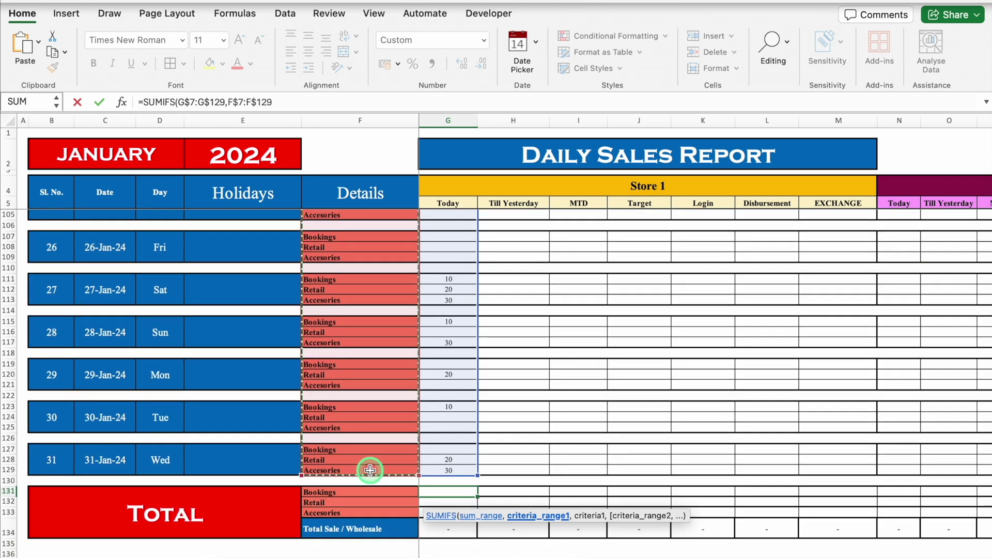
pyautogui.write(',')
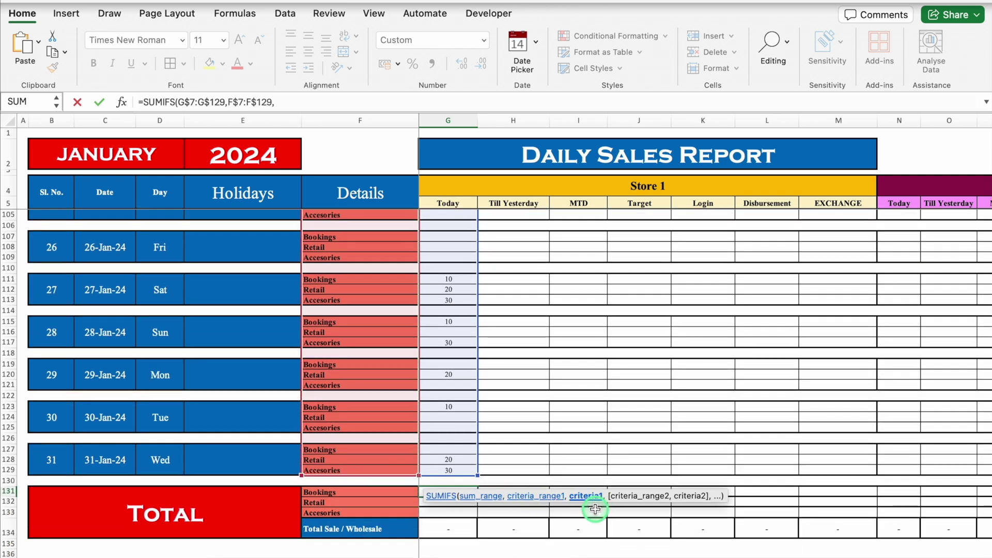
# Use the Bookings label $F131 as the criterion and complete =SUMIFS(G$7:G$129,F$7:F$129,$F131) in G131
pyautogui.click(362, 490)
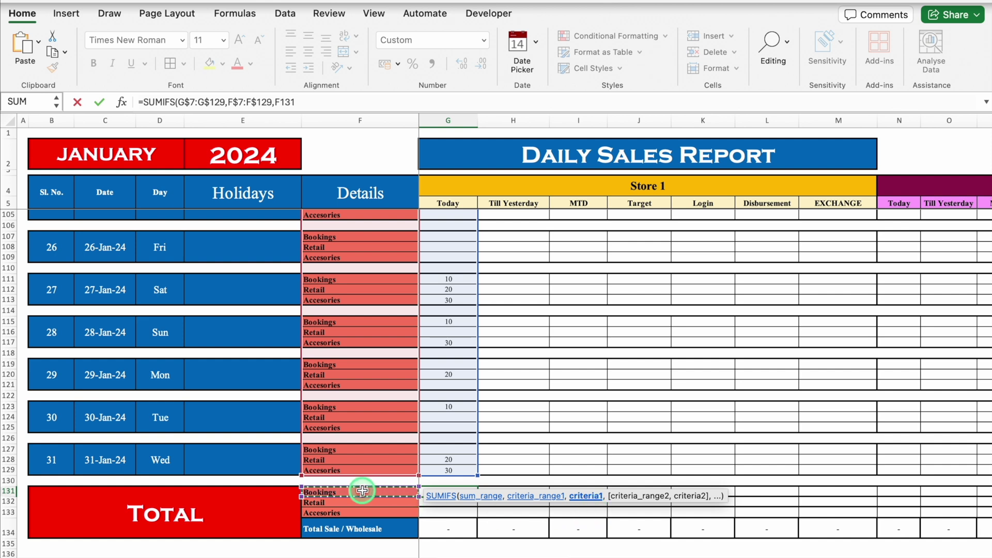
pyautogui.press('F4')
pyautogui.press('Return')
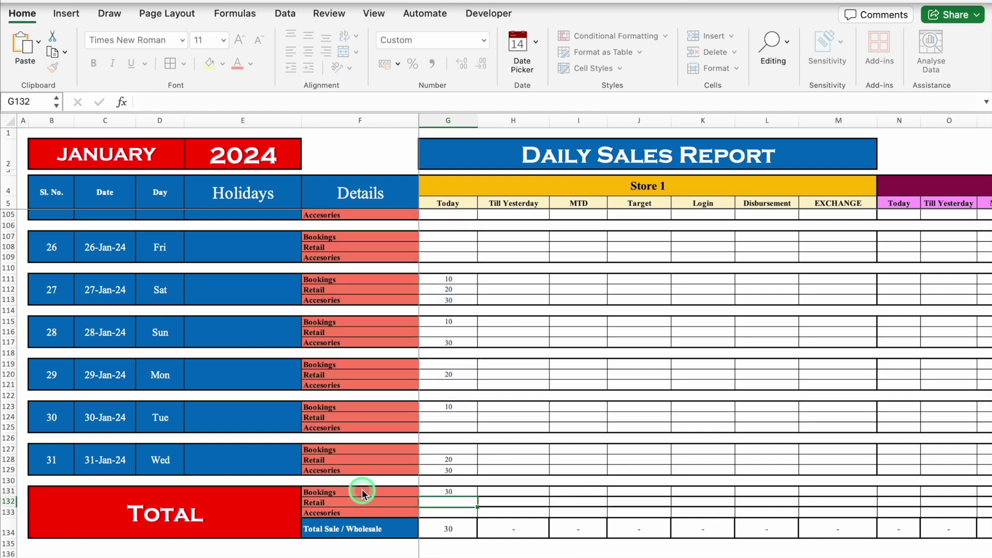
pyautogui.click(463, 490)
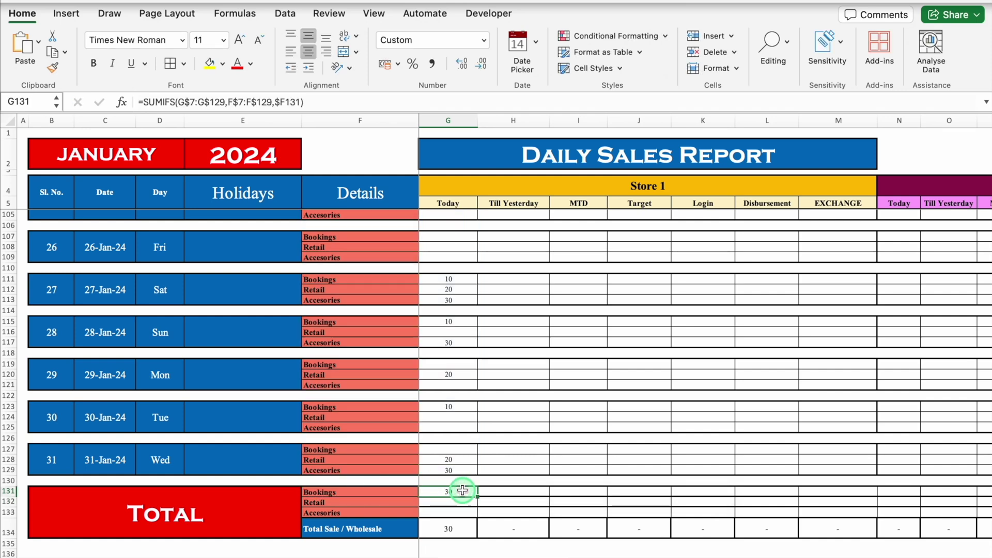
# Clear the sample entries in G111:G129 and fill the G131 formula down to row 133 and across the store columns
pyautogui.moveTo(454, 279); pyautogui.dragTo(464, 469)
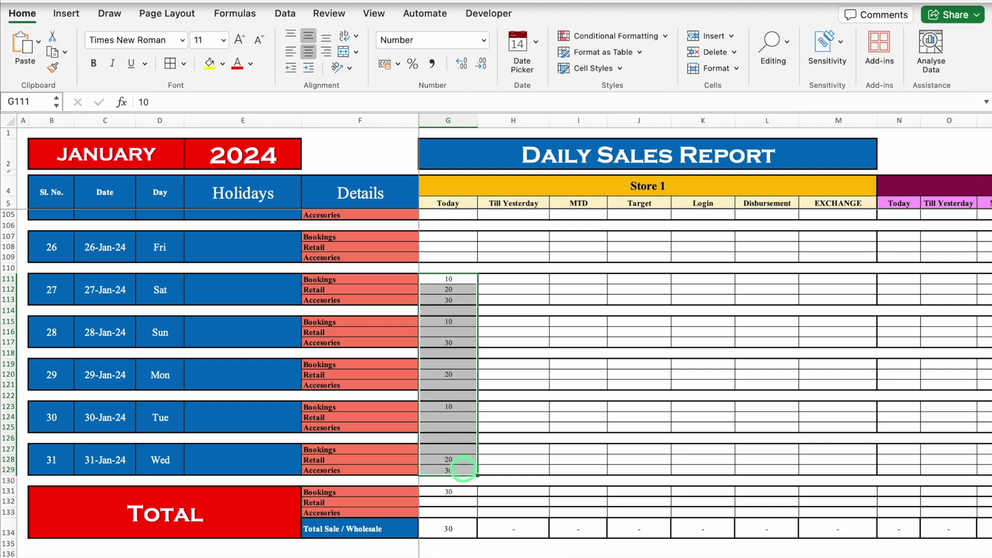
pyautogui.press('Delete')
pyautogui.click(472, 492)
pyautogui.moveTo(477, 517); pyautogui.dragTo(148, 553)
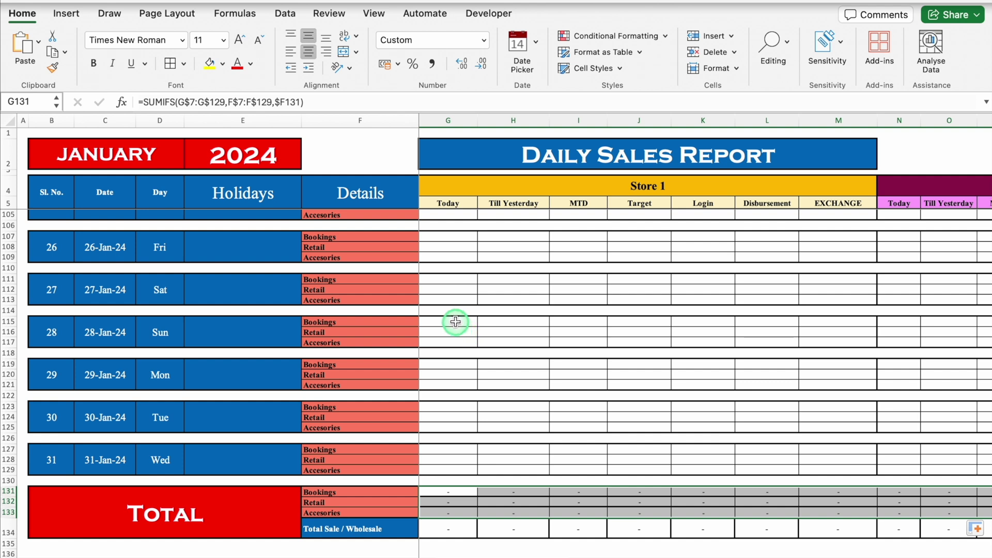
# Enter 10 as today's Bookings for 27-Jan-24, 29-Jan-24 and 31-Jan-24 in G111, G119 and G127
pyautogui.click(443, 279)
pyautogui.write('10')
pyautogui.press('Return')
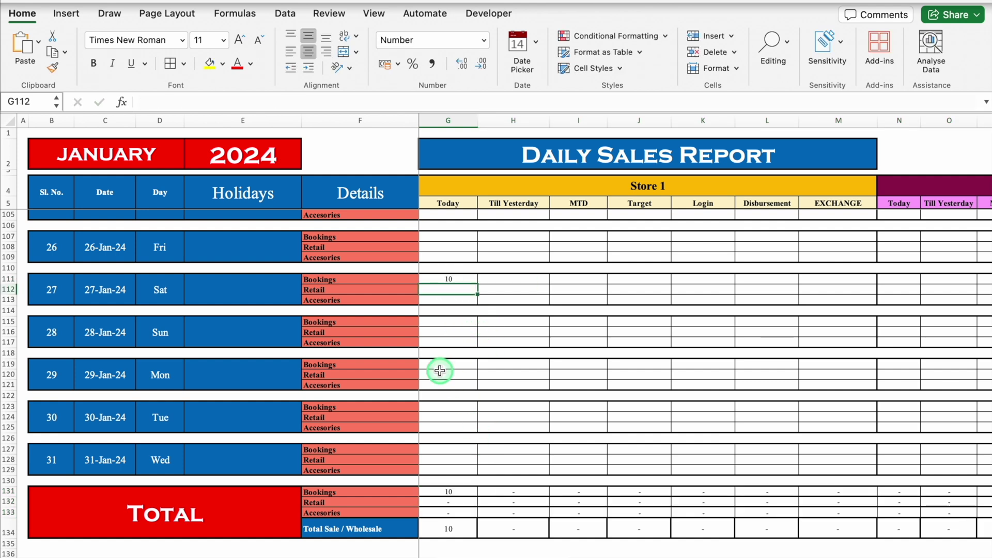
pyautogui.click(439, 365)
pyautogui.write('10')
pyautogui.press('Return')
pyautogui.click(455, 449)
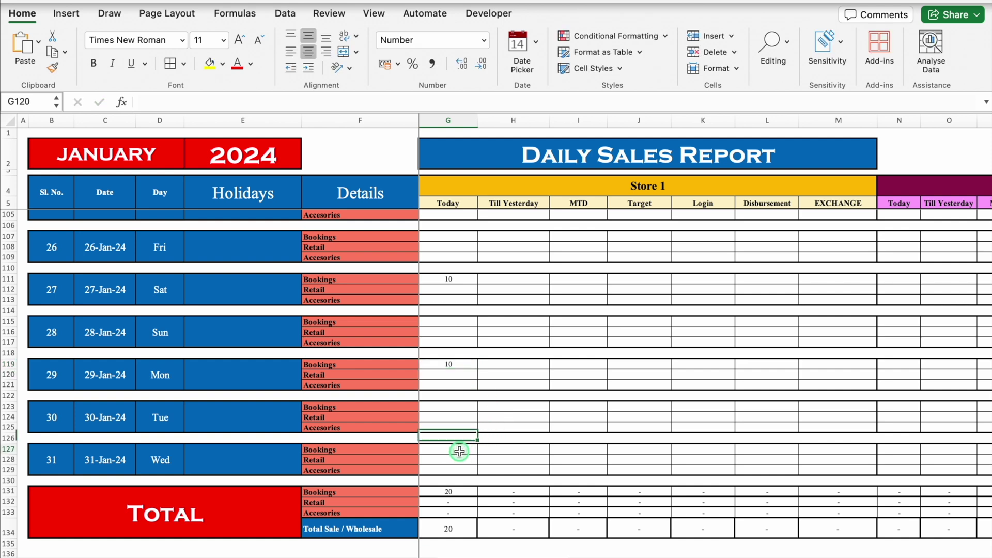
pyautogui.write('10')
pyautogui.press('Return')
# Enter 20 as today's Retail for 27-Jan-24 and 30-Jan-24 in G112 and G124
pyautogui.click(445, 291)
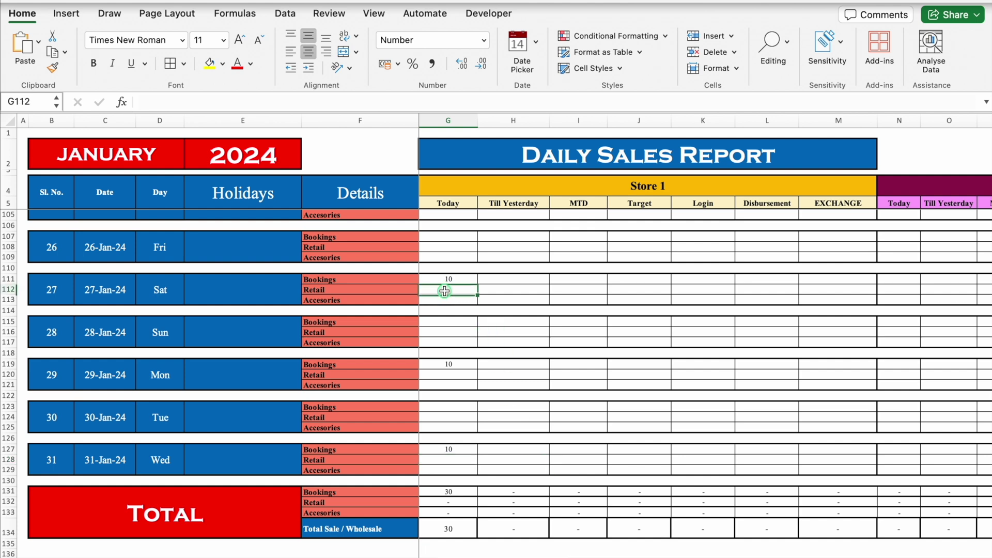
pyautogui.write('20')
pyautogui.press('Return')
pyautogui.click(457, 417)
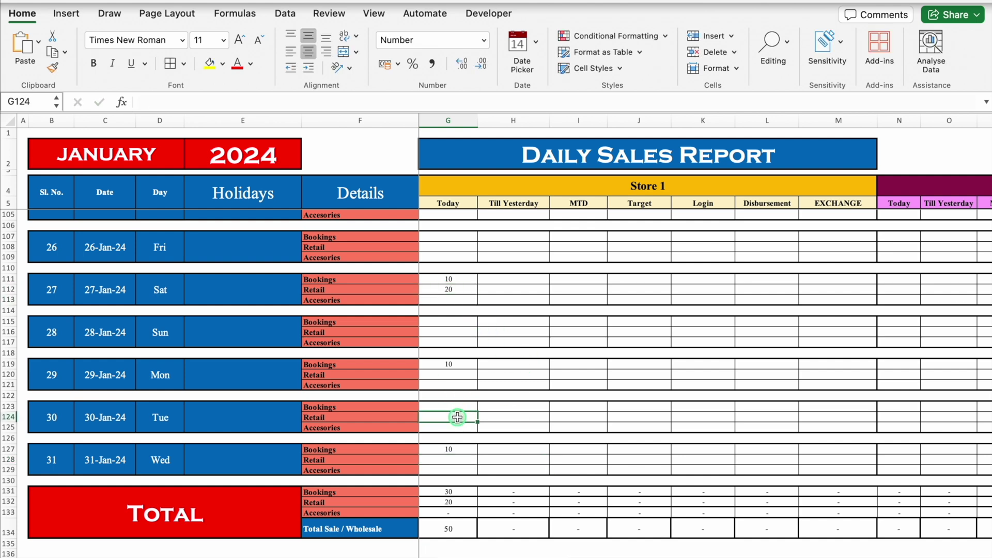
pyautogui.write('20')
pyautogui.press('Return')
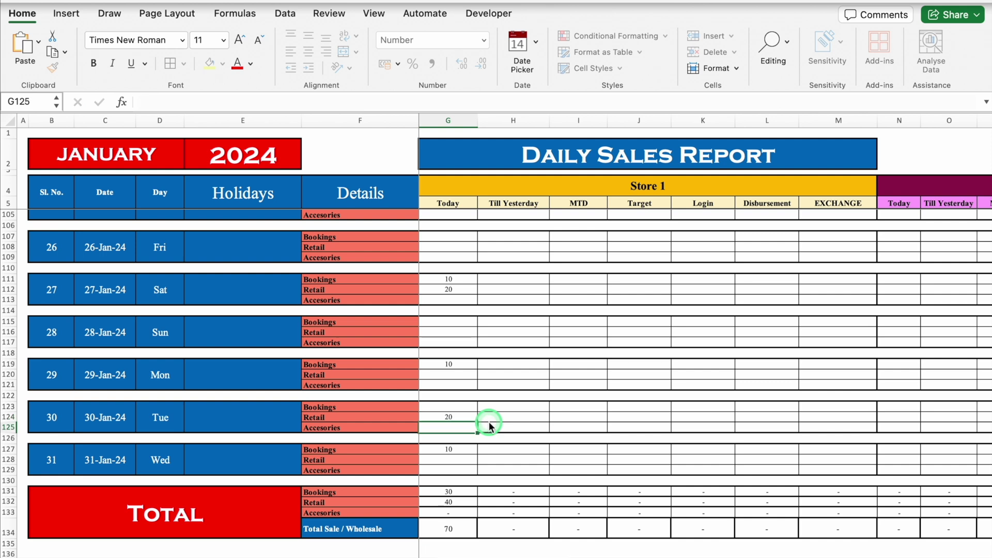
# Enter 50 as today's Accesories for 27-Jan-24, 29-Jan-24 and 31-Jan-24 in G113, G121 and G129
pyautogui.click(443, 299)
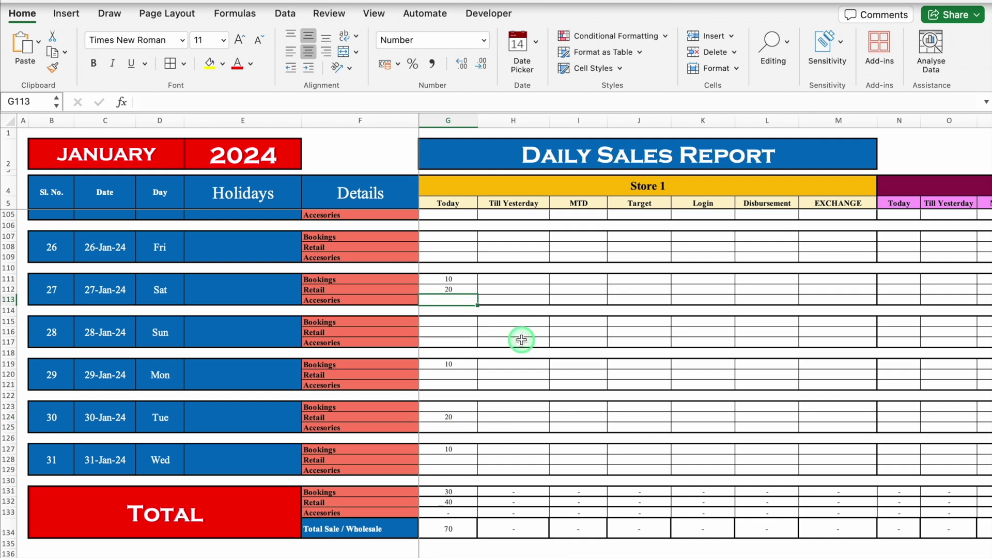
pyautogui.write('50')
pyautogui.click(457, 384)
pyautogui.write('50')
pyautogui.press('Return')
pyautogui.click(450, 468)
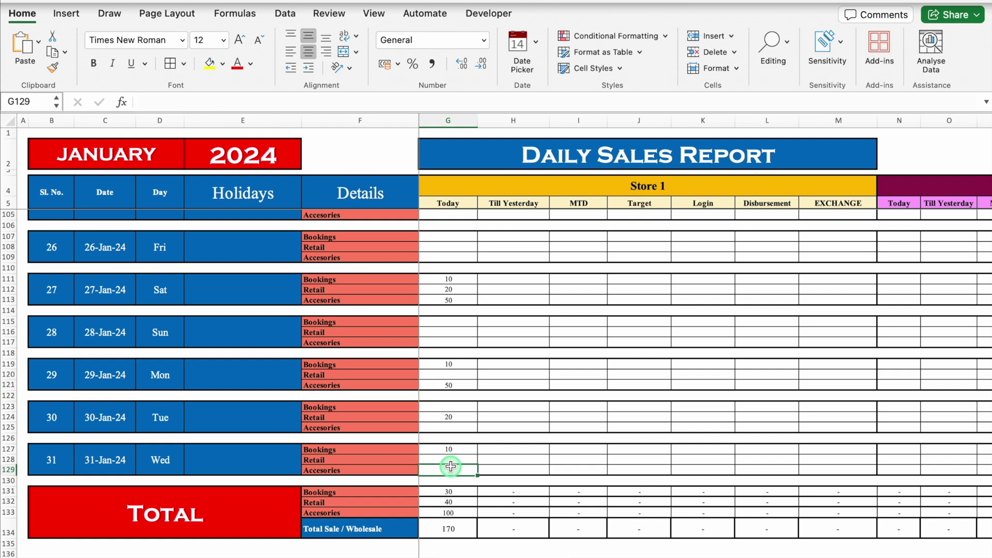
pyautogui.write('50')
pyautogui.press('Return')
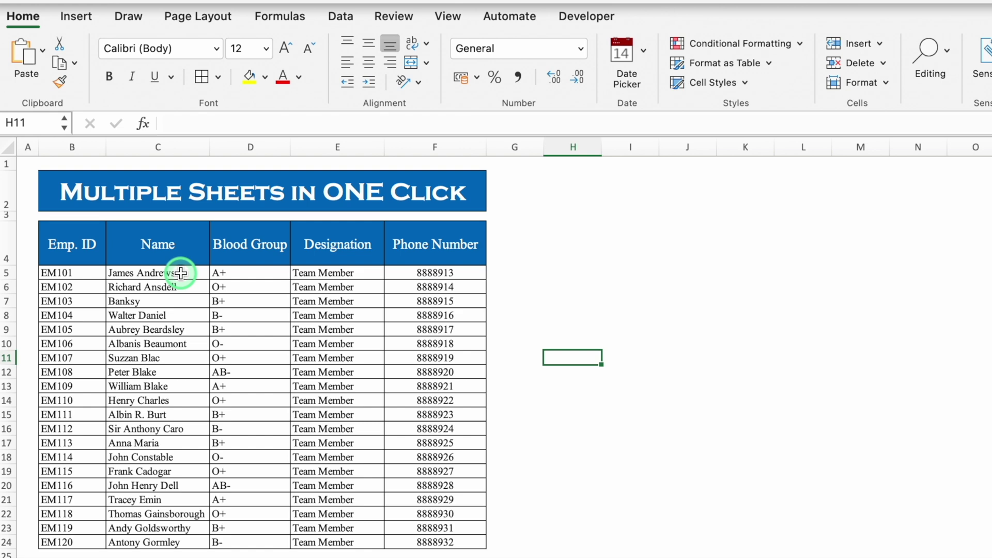
# Create a pivot table on a new worksheet from the Name entries 'Multiple Sheets in 1 Click'!$C$5:$C$24, leaving out the header row
pyautogui.moveTo(181, 273); pyautogui.dragTo(181, 543)
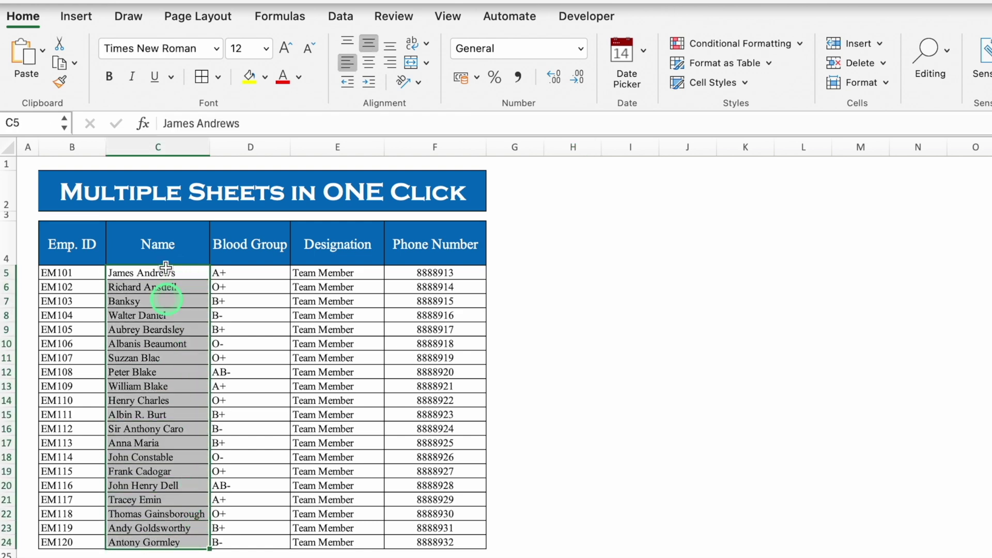
pyautogui.click(77, 16)
pyautogui.click(88, 86)
pyautogui.click(422, 177)
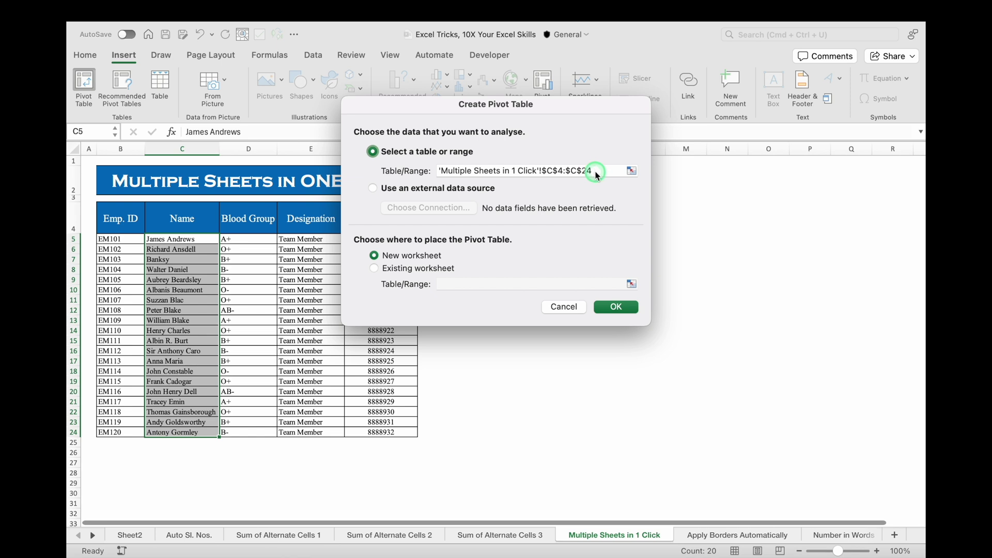
pyautogui.moveTo(596, 172); pyautogui.dragTo(444, 172)
pyautogui.press('BackSpace')
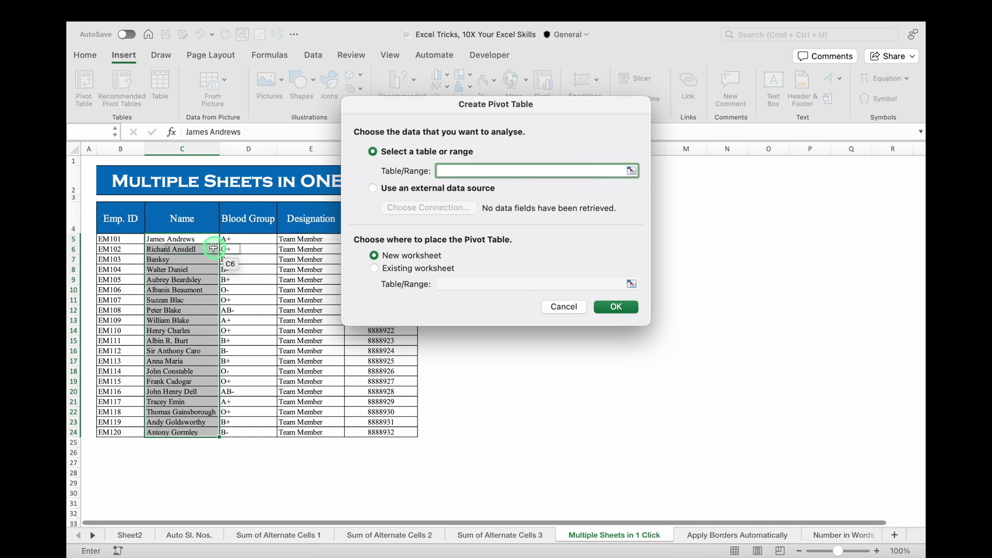
pyautogui.moveTo(197, 240); pyautogui.dragTo(207, 431)
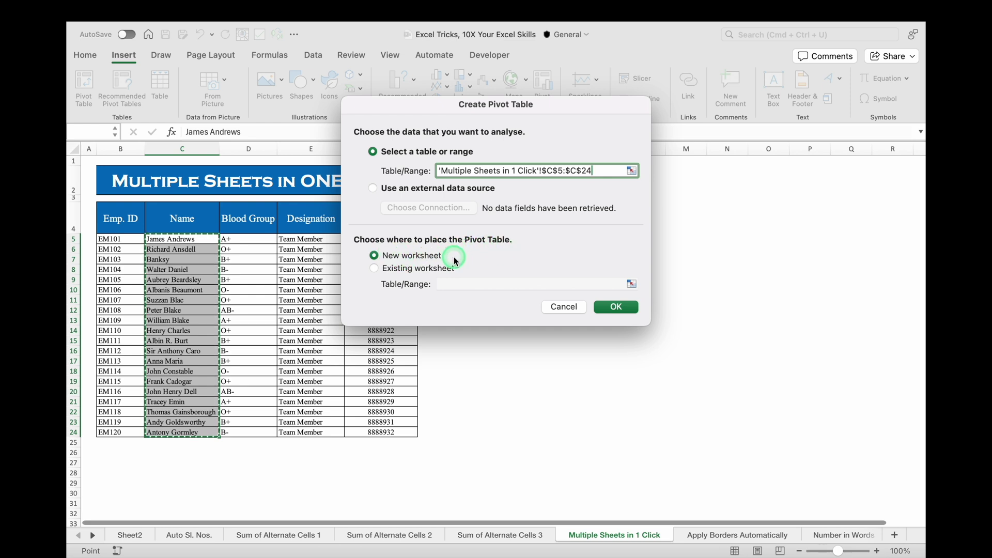
pyautogui.click(611, 307)
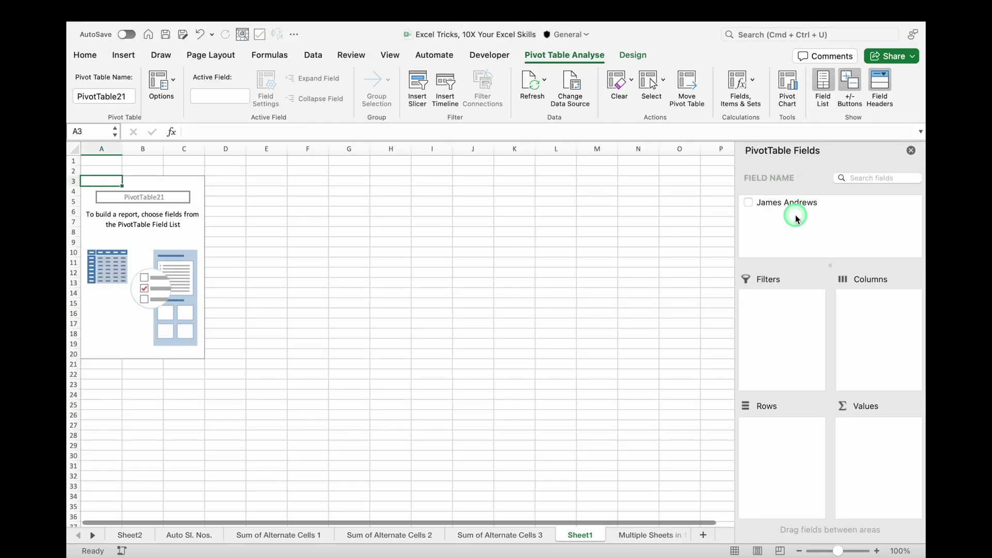
# Add the name field to the pivot table's Filters, generate one sheet per employee with Show Report Filter Pages, and close the field list
pyautogui.click(793, 209)
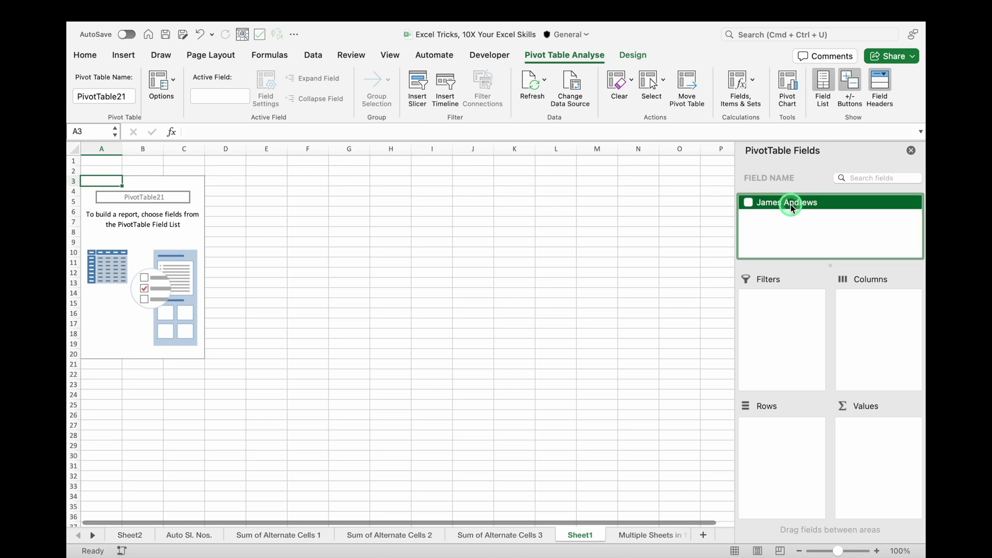
pyautogui.moveTo(793, 208); pyautogui.dragTo(787, 321)
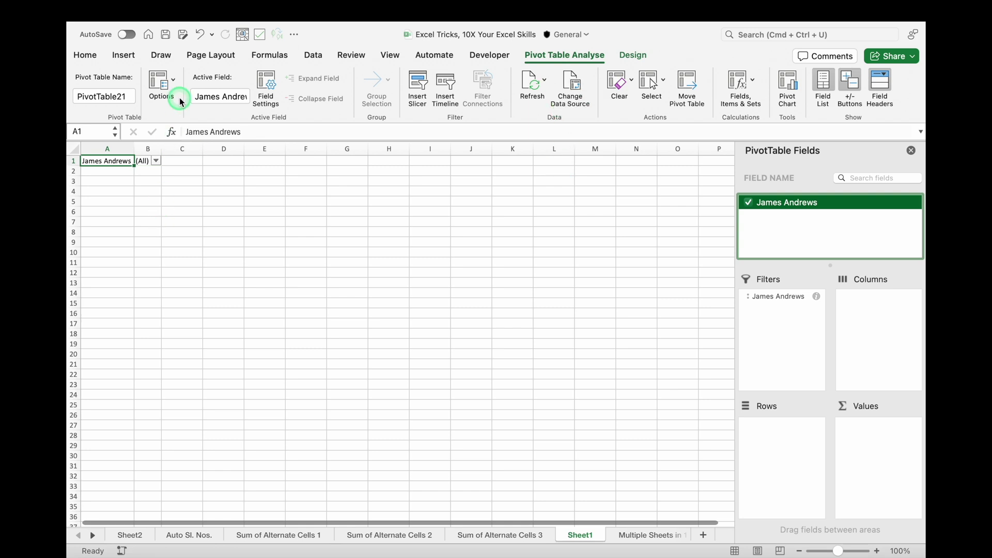
pyautogui.click(174, 82)
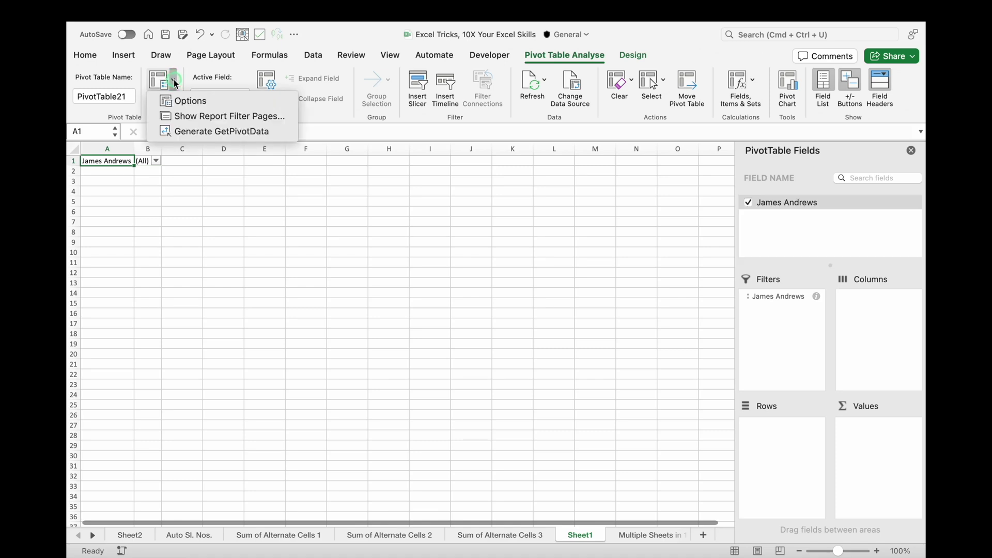
pyautogui.click(288, 119)
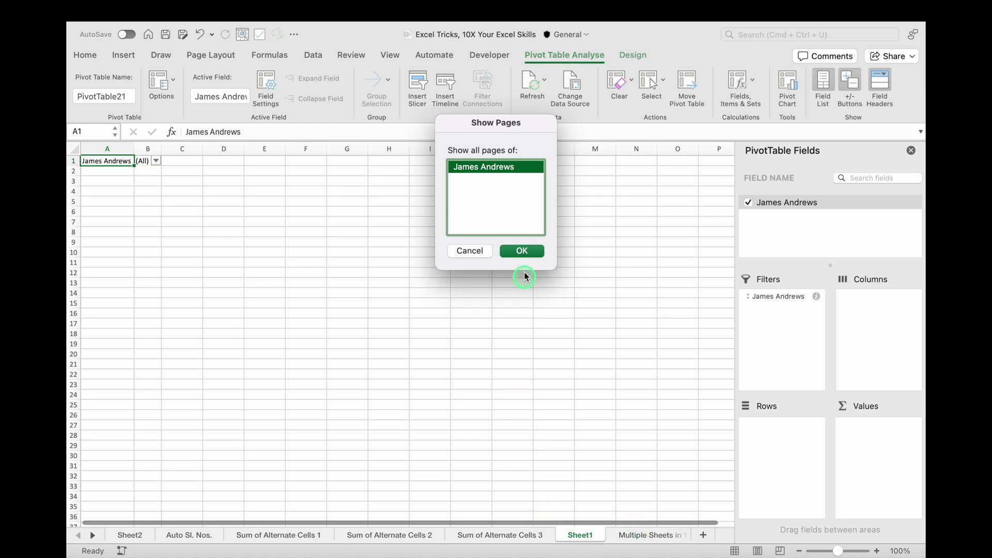
pyautogui.click(521, 252)
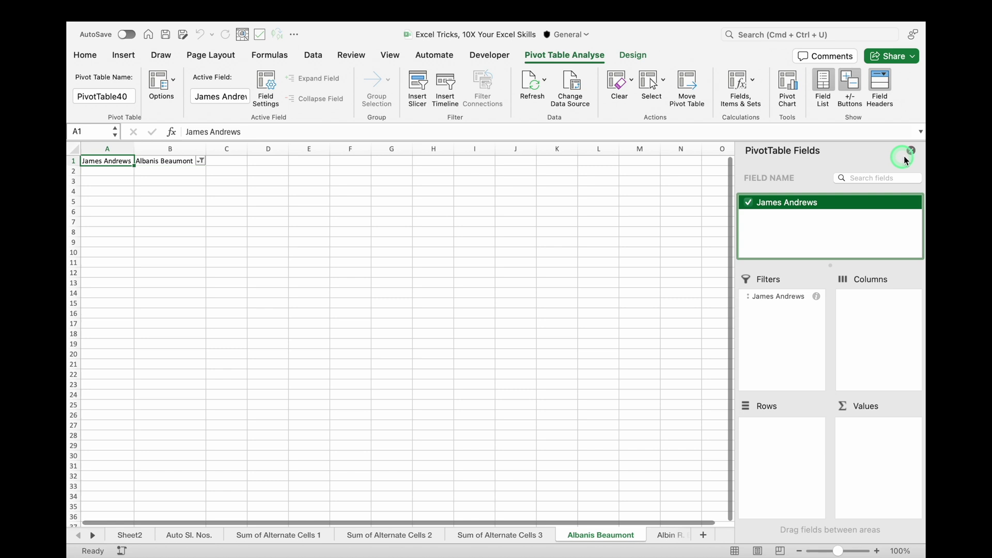
pyautogui.click(912, 152)
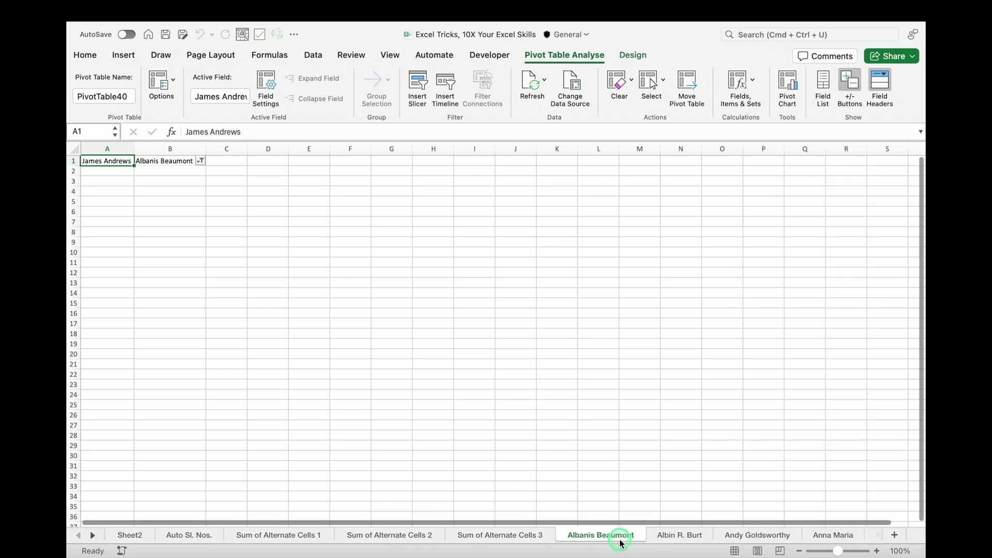
# Look through the generated employee sheets and return to the first one
pyautogui.click(93, 536)
pyautogui.click(93, 536)
pyautogui.click(93, 536)
pyautogui.click(93, 536)
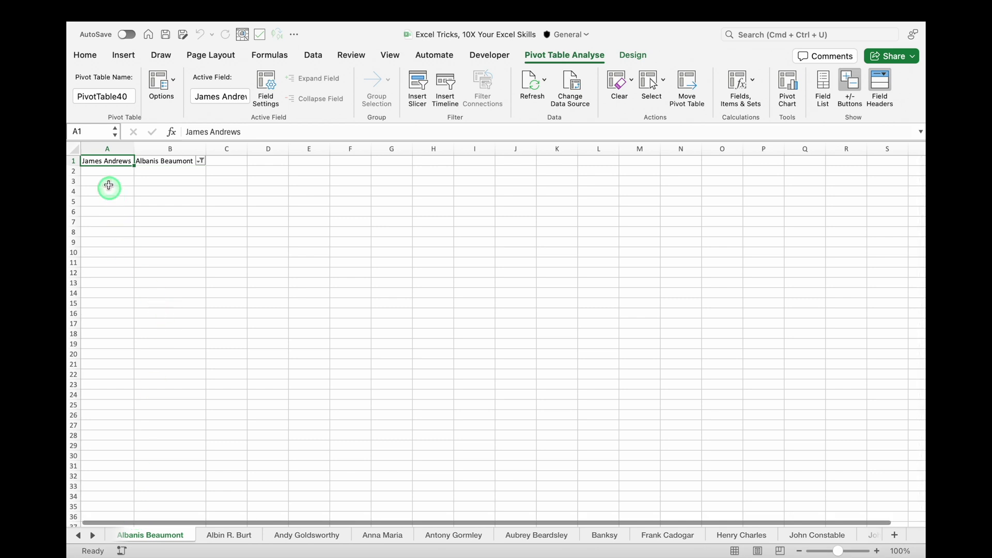
pyautogui.click(80, 536)
pyautogui.click(242, 536)
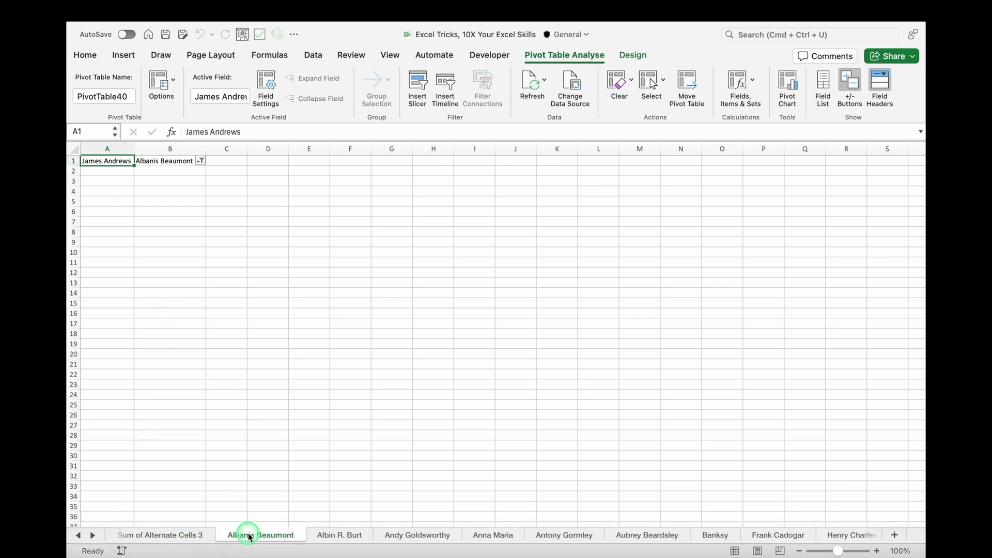
# Group all the generated employee sheets and clear the contents of every cell on them
pyautogui.doubleClick(93, 535)
pyautogui.tripleClick(93, 535)
pyautogui.doubleClick(93, 536)
pyautogui.doubleClick(93, 536)
pyautogui.click(93, 536)
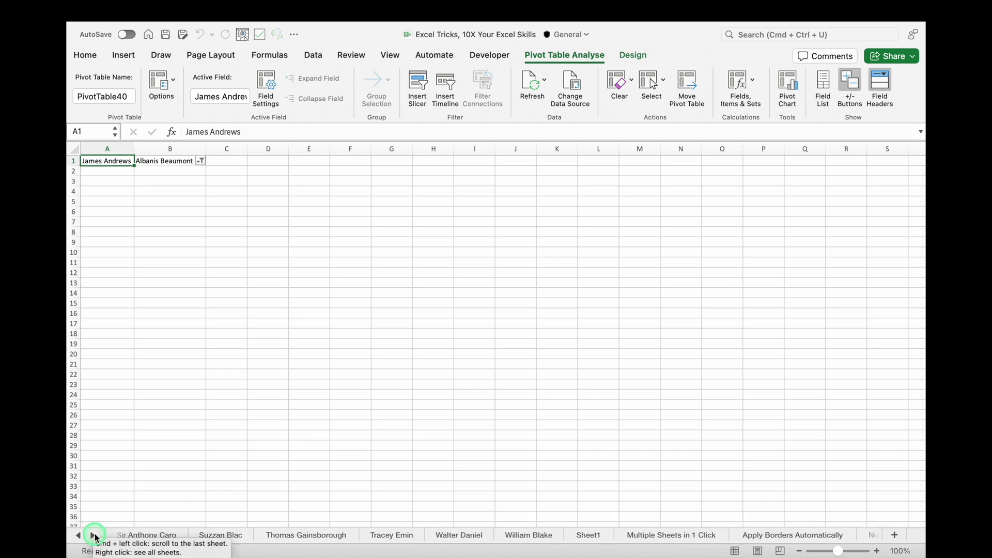
pyautogui.keyDown('shift'); pyautogui.click(530, 535); pyautogui.keyUp('shift')
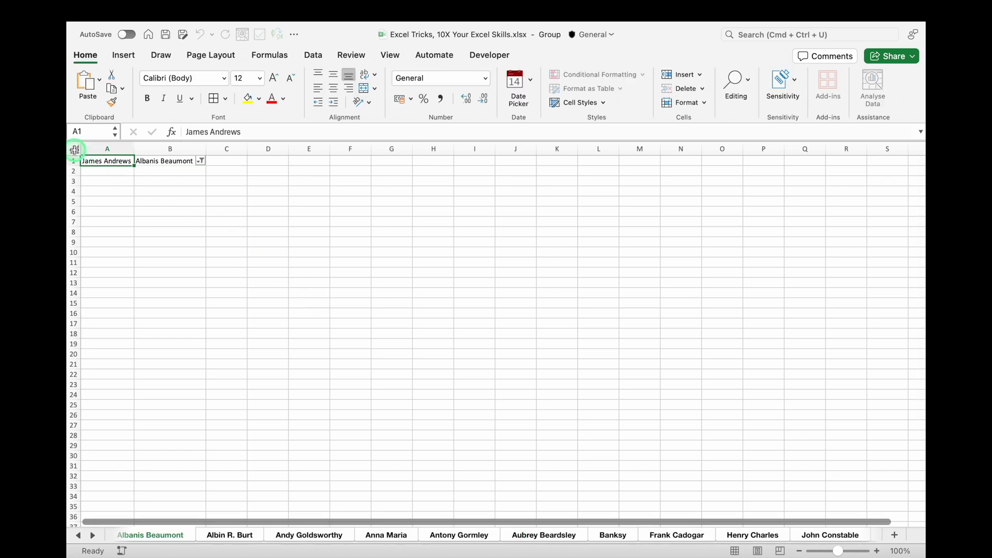
pyautogui.click(74, 150)
pyautogui.press('Delete')
# Look through the grouped employee sheets to check that their cells are empty
pyautogui.click(316, 535)
pyautogui.click(384, 536)
pyautogui.click(455, 536)
pyautogui.click(527, 536)
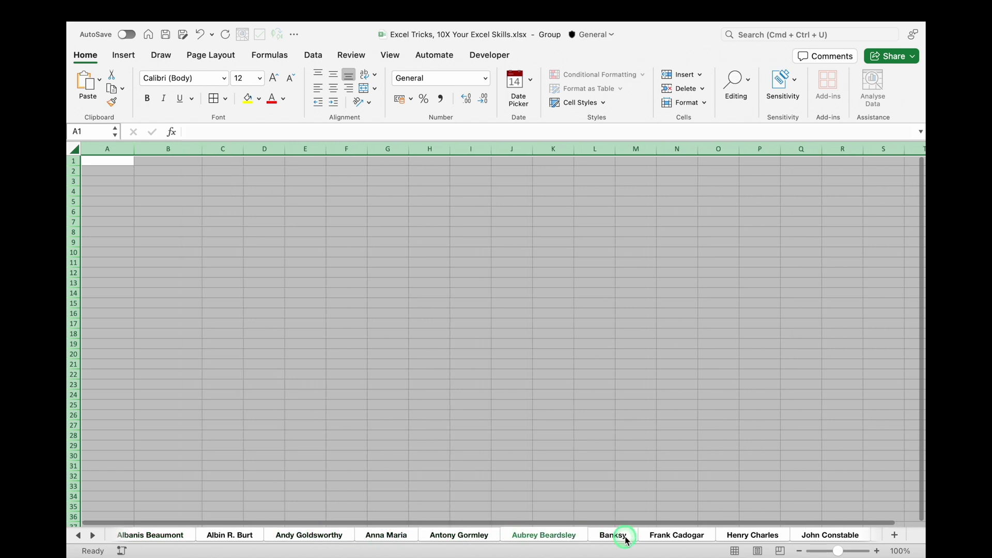
pyautogui.click(624, 538)
pyautogui.click(93, 536)
pyautogui.click(93, 535)
pyautogui.click(93, 535)
pyautogui.click(93, 536)
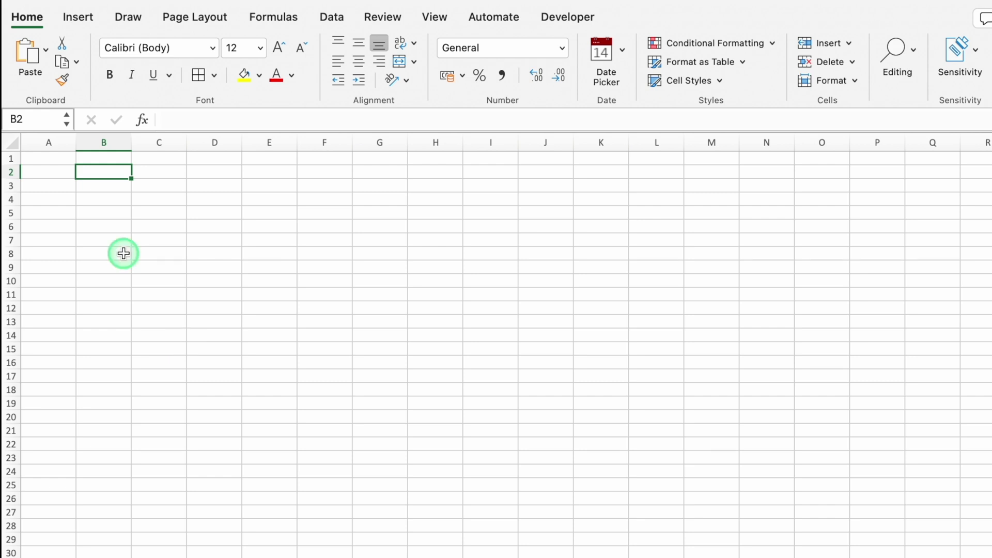
# Set up a Classic conditional formatting rule for the whole borders sheet, using the formula =A1<>"" to determine which cells to format
pyautogui.click(13, 141)
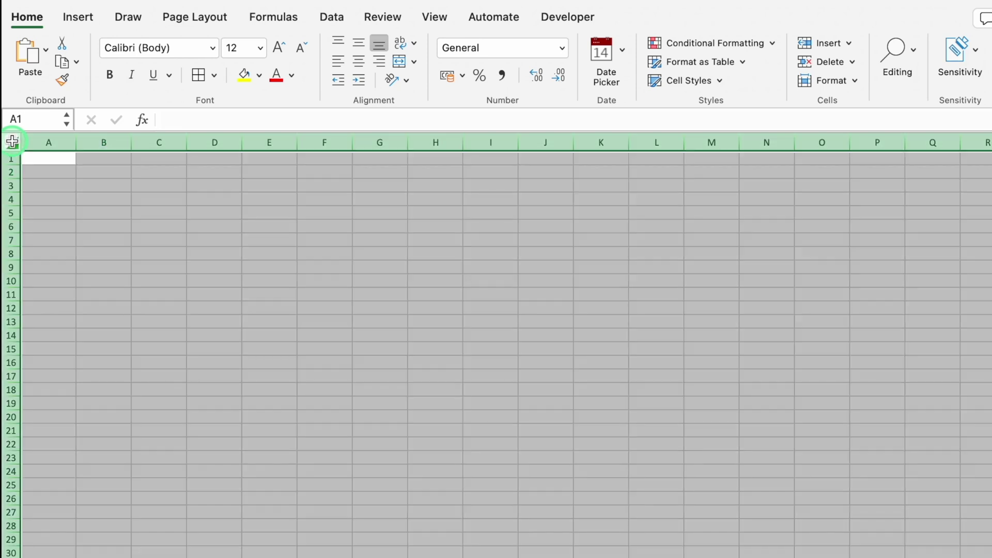
pyautogui.click(774, 43)
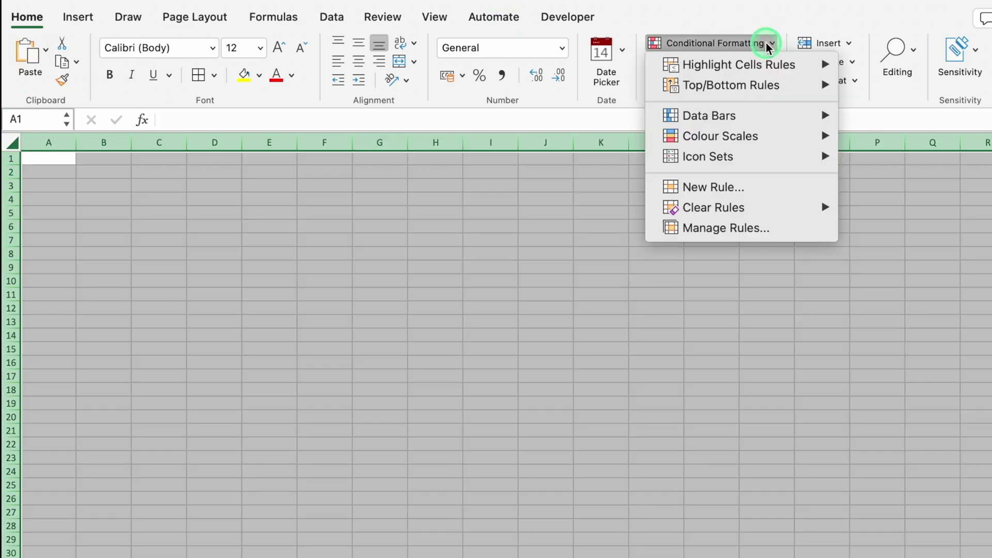
pyautogui.click(717, 187)
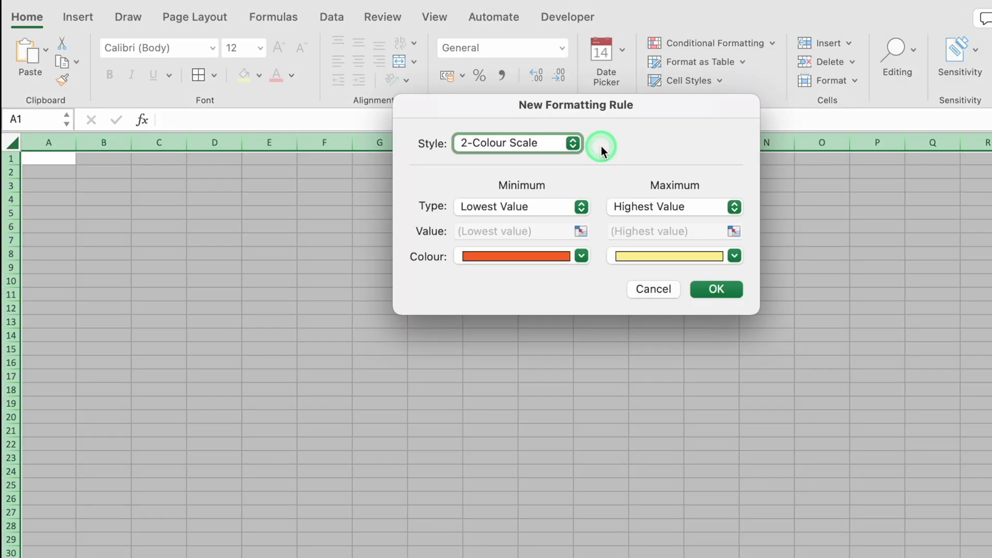
pyautogui.click(574, 143)
pyautogui.click(538, 216)
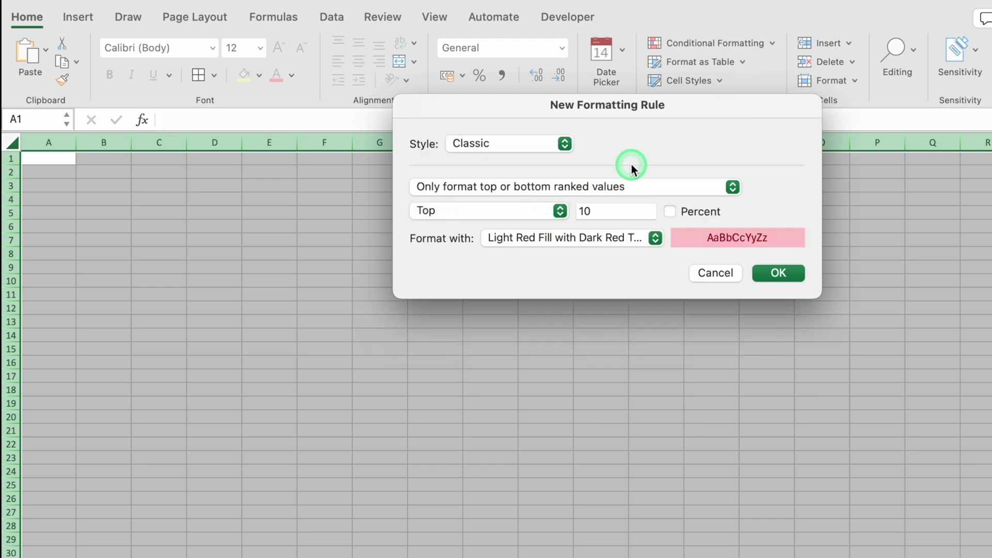
pyautogui.click(732, 186)
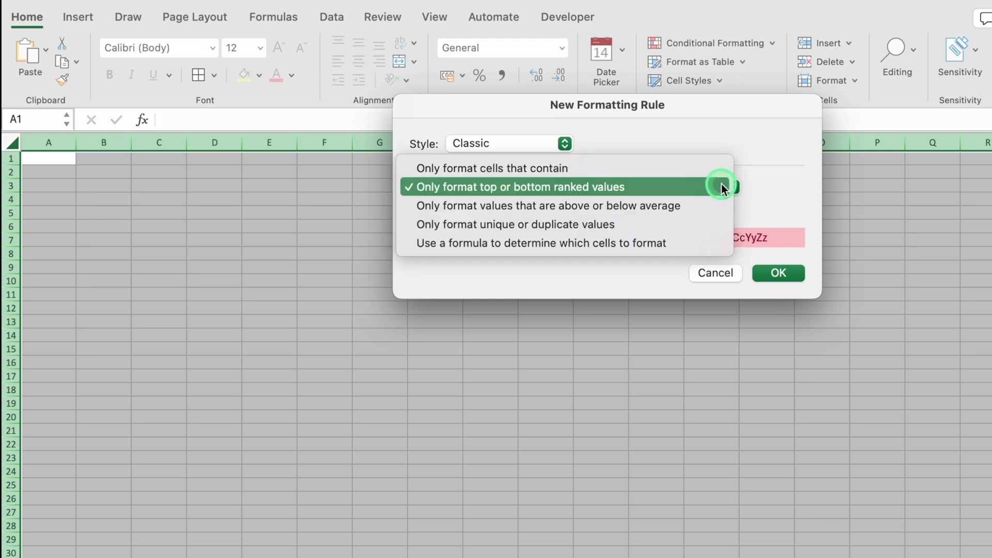
pyautogui.click(699, 240)
pyautogui.click(657, 214)
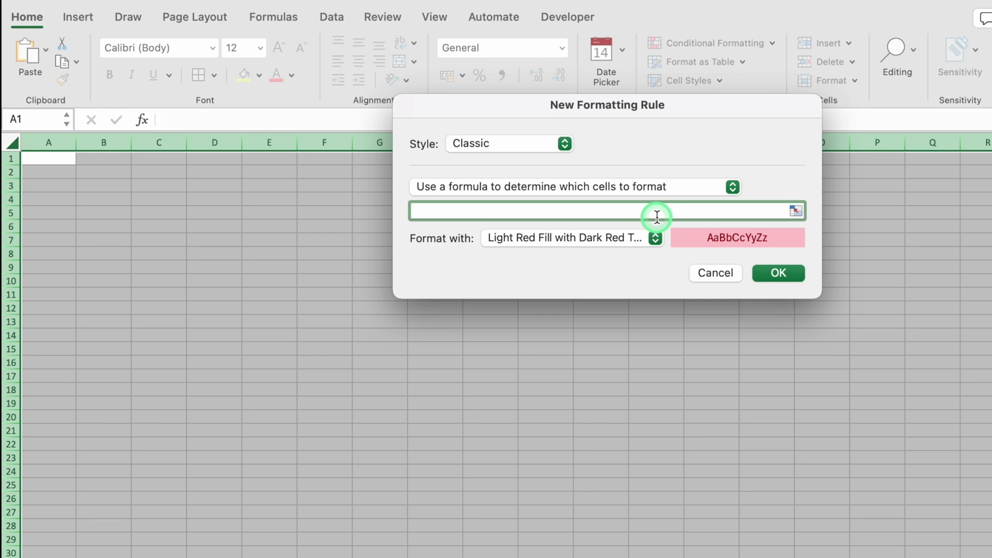
pyautogui.write('=A1')
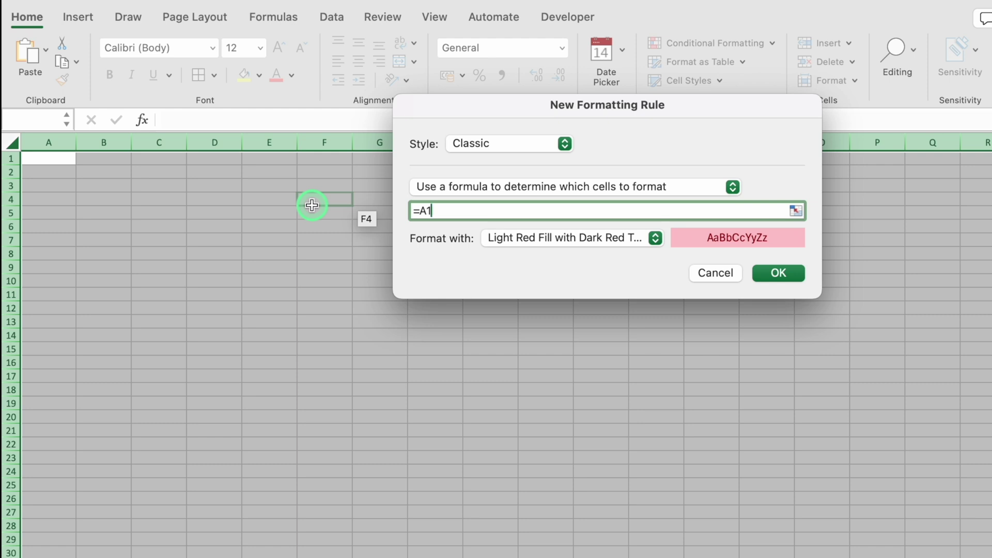
pyautogui.write('<')
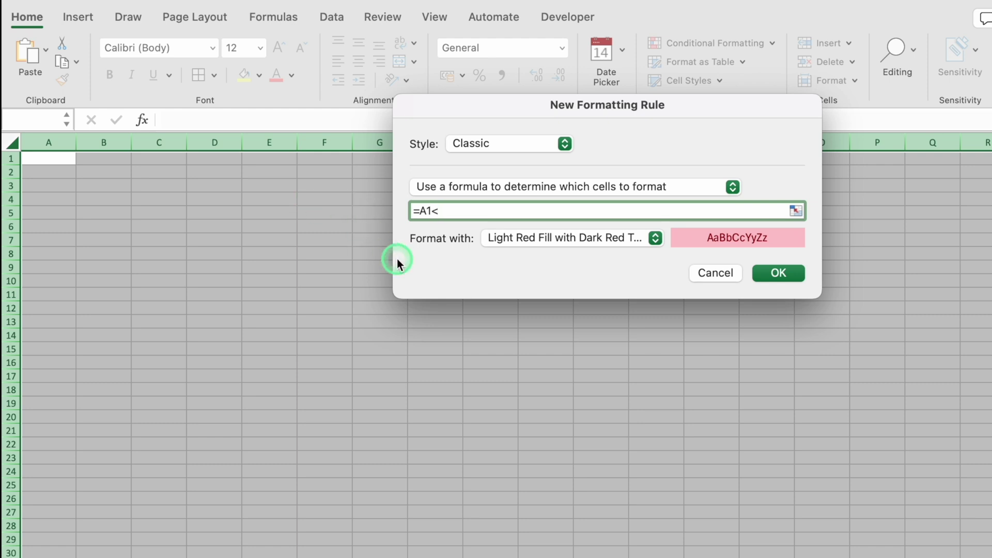
pyautogui.write('>""')
# Give the rule a customised format with a thin border on all four sides and apply the rule
pyautogui.click(655, 238)
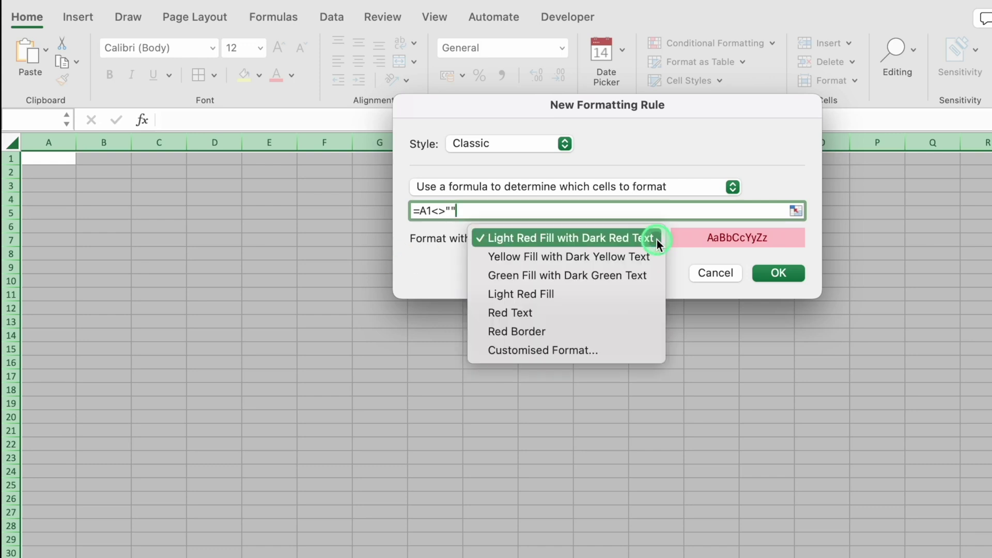
pyautogui.click(613, 351)
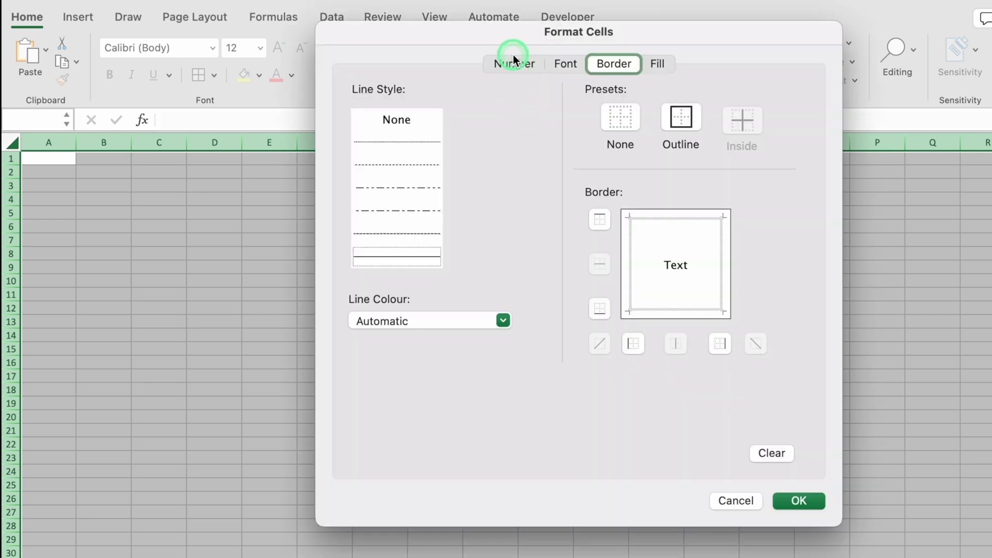
pyautogui.click(514, 63)
pyautogui.click(612, 64)
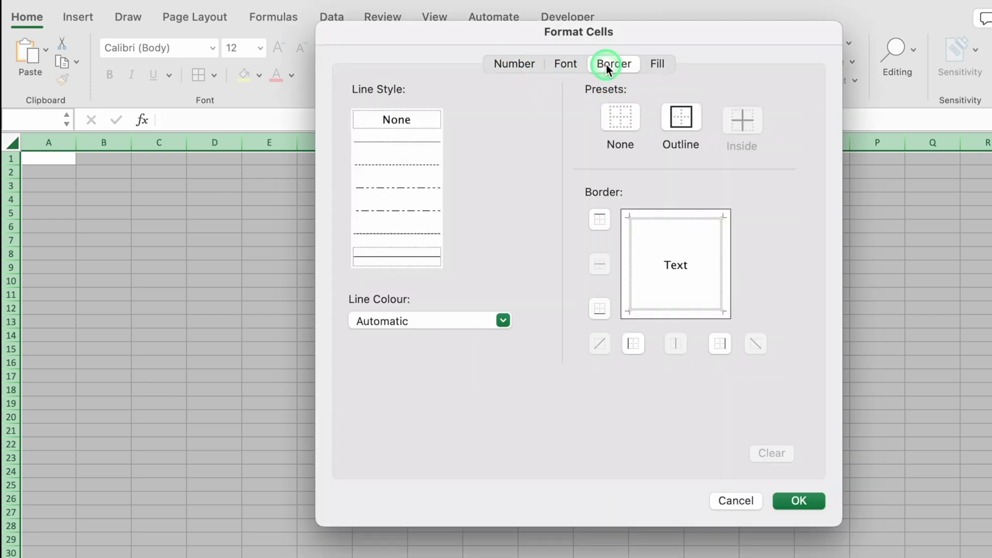
pyautogui.click(657, 63)
pyautogui.click(609, 64)
pyautogui.click(629, 243)
pyautogui.click(721, 249)
pyautogui.click(696, 309)
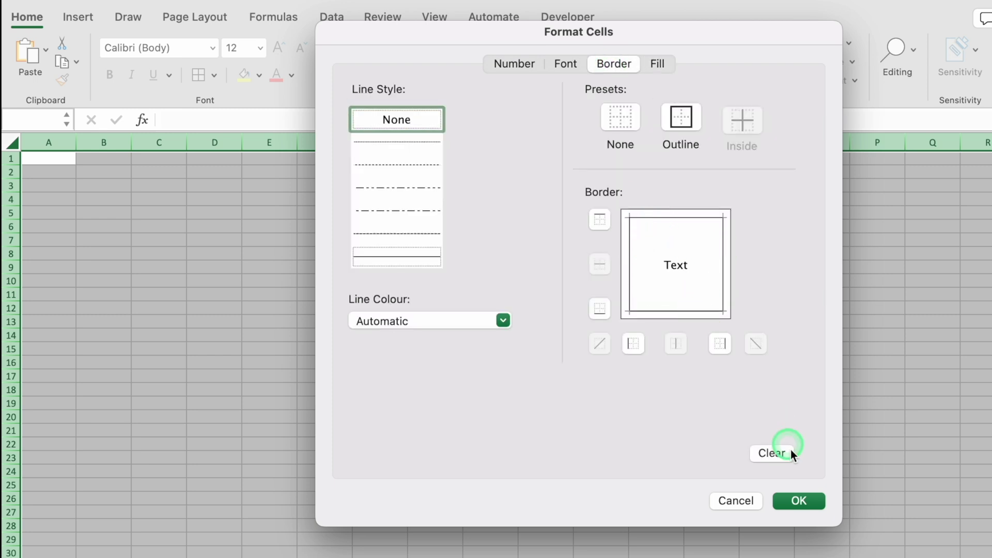
pyautogui.click(802, 500)
pyautogui.click(776, 273)
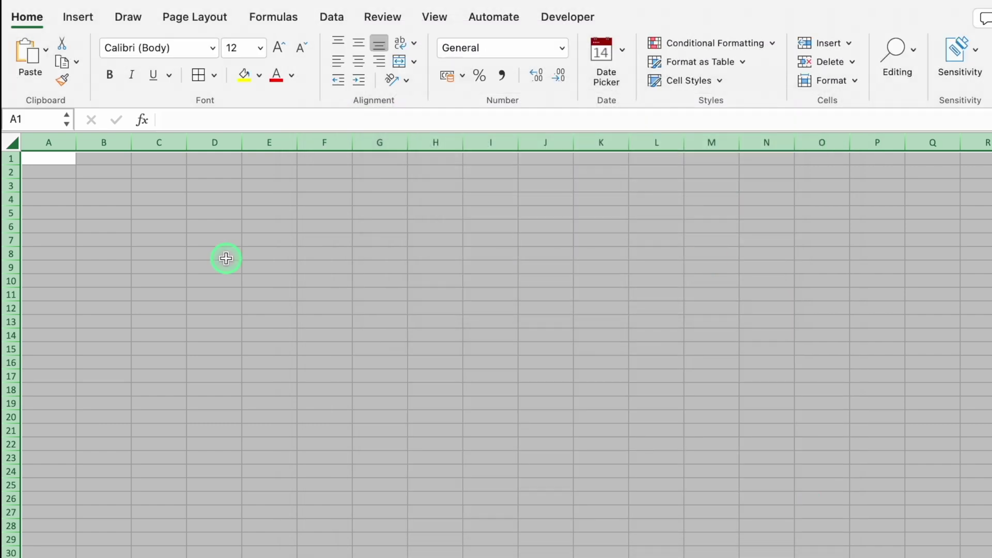
# Enter the headers Sl. No., Name and Designation in B3, C3 and D3
pyautogui.click(156, 201)
pyautogui.click(111, 187)
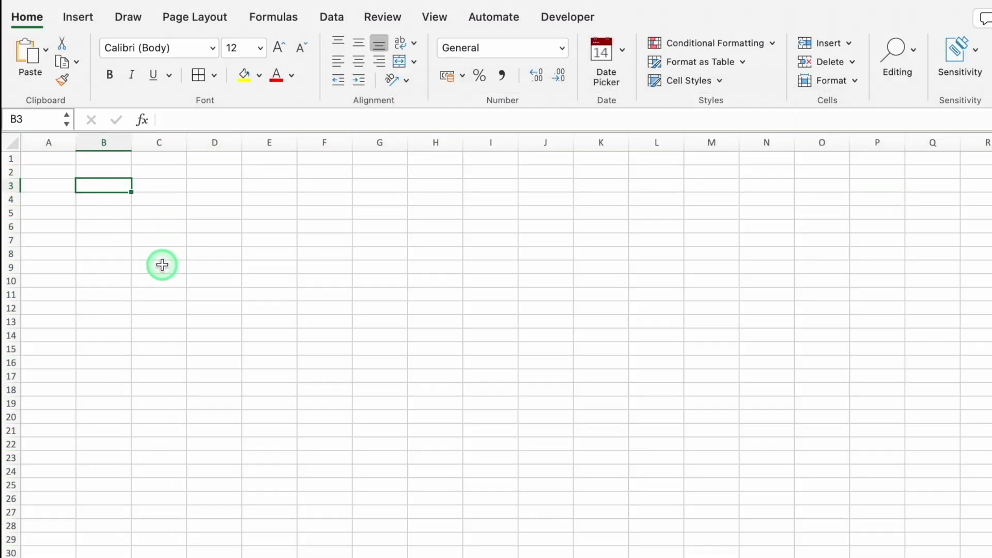
pyautogui.write('Sl. No.')
pyautogui.press('Tab')
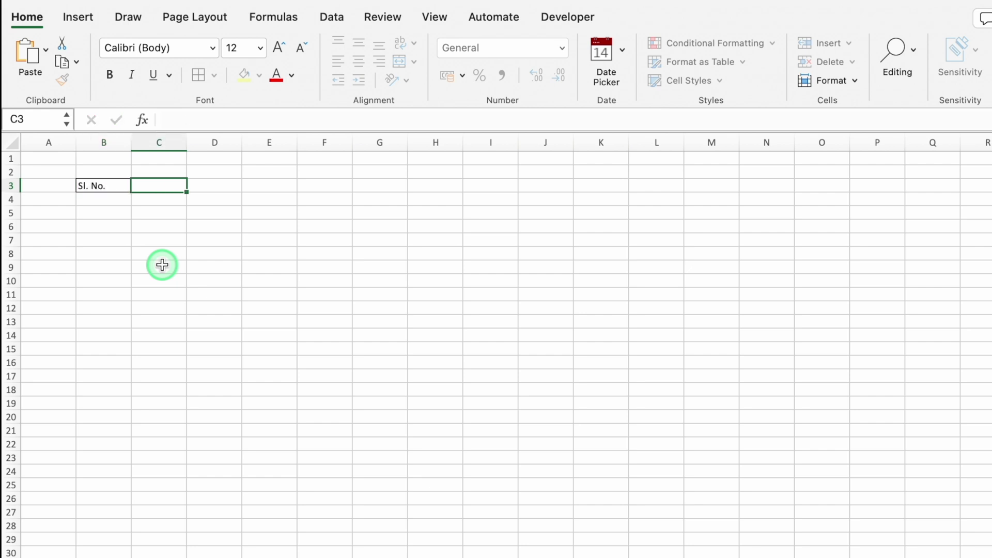
pyautogui.write('Name')
pyautogui.press('Tab')
pyautogui.write('Desi')
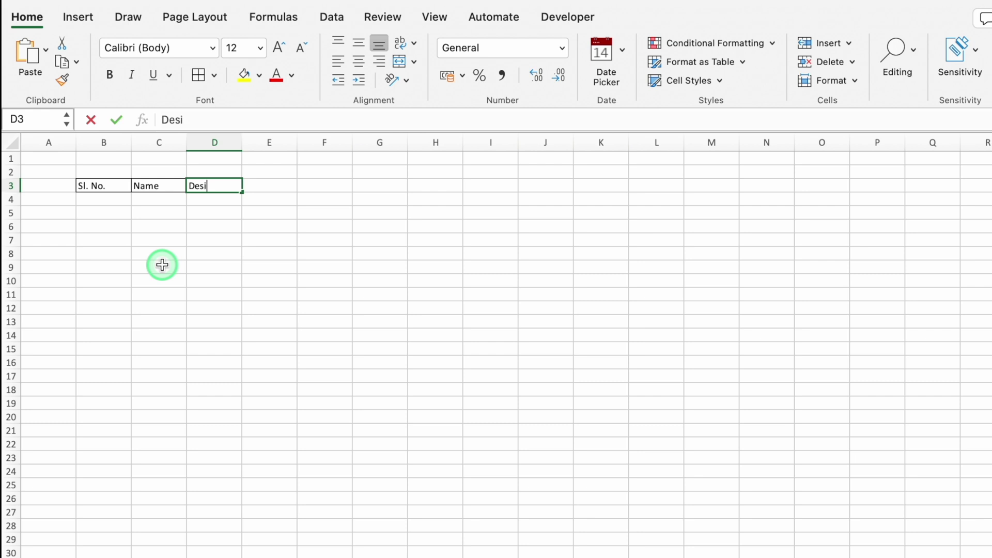
pyautogui.write('gnation')
pyautogui.press('Tab')
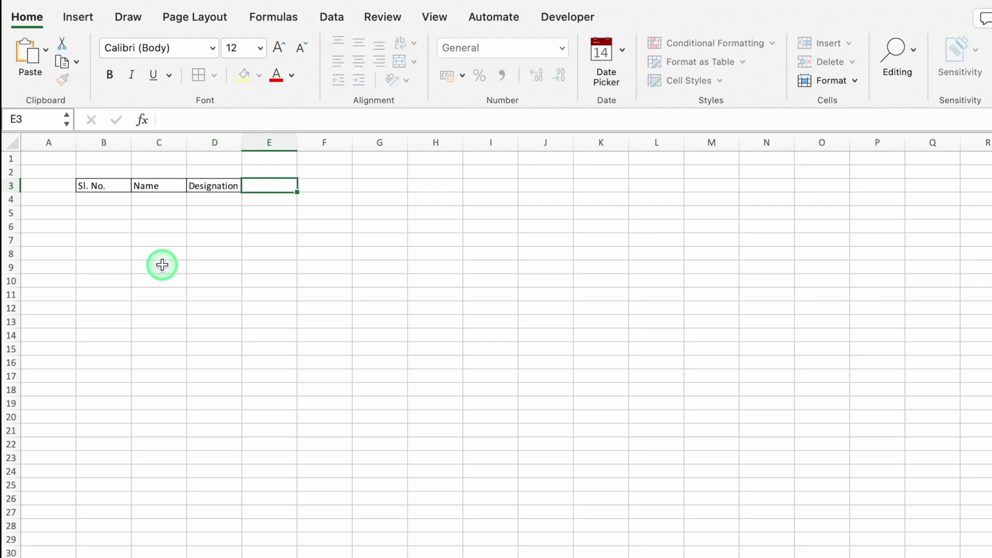
# Enter 1 in B4, centre column B, and fill the value down to B28
pyautogui.click(100, 199)
pyautogui.write('1')
pyautogui.click(148, 325)
pyautogui.click(102, 143)
pyautogui.click(360, 62)
pyautogui.click(102, 199)
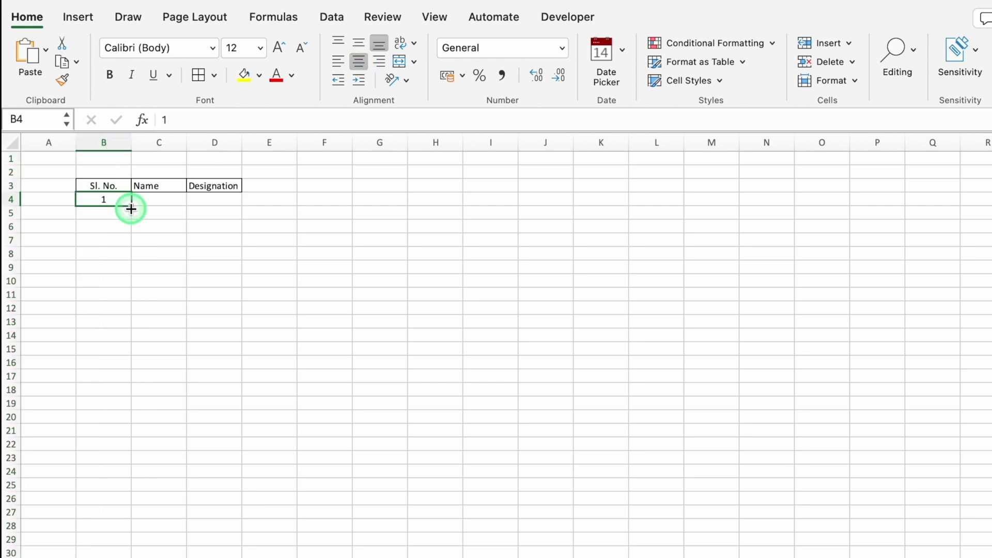
pyautogui.moveTo(131, 205); pyautogui.dragTo(146, 535)
# Test the automatic borders by entering a sample name in C4 and Sl. No. in I7
pyautogui.click(164, 200)
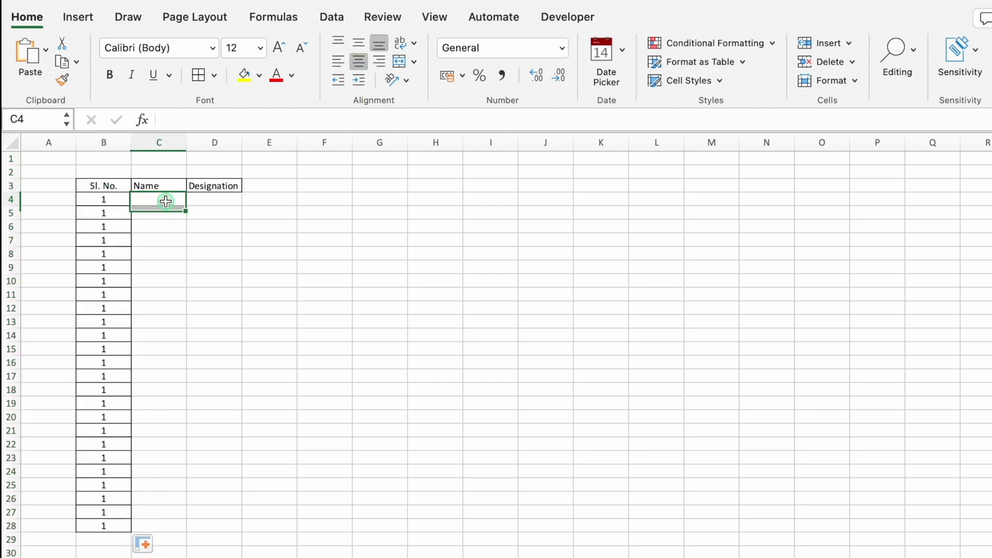
pyautogui.write('Monk')
pyautogui.press('Tab')
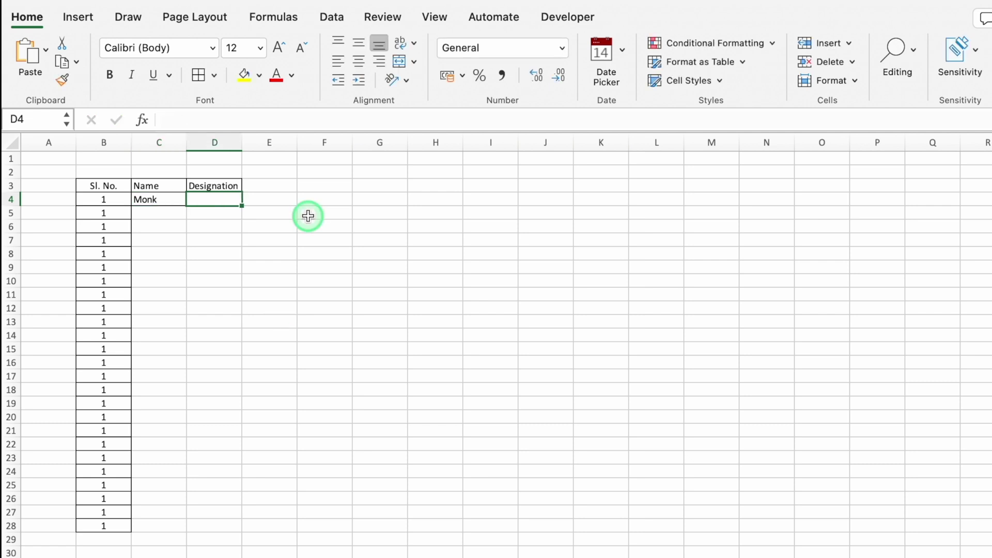
pyautogui.click(494, 239)
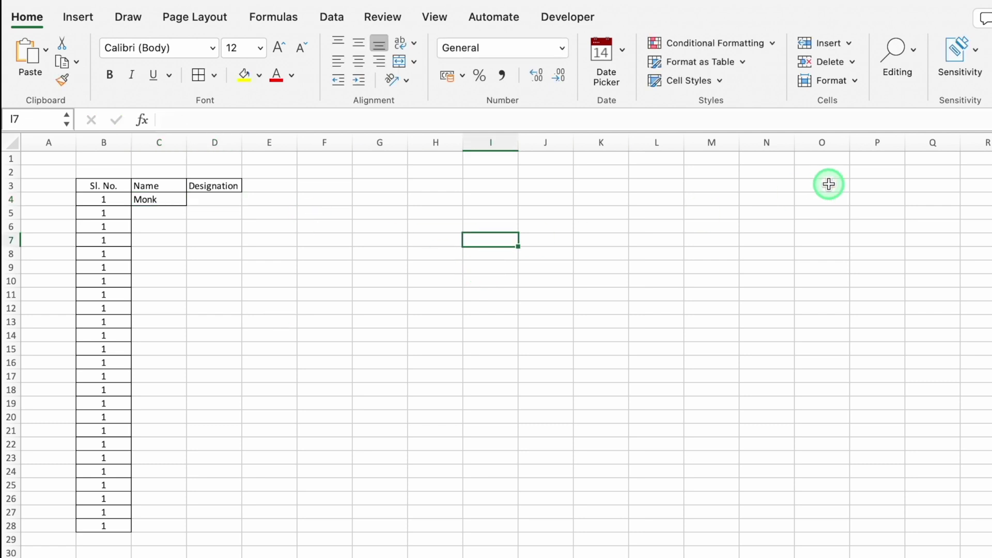
pyautogui.write('Sl.')
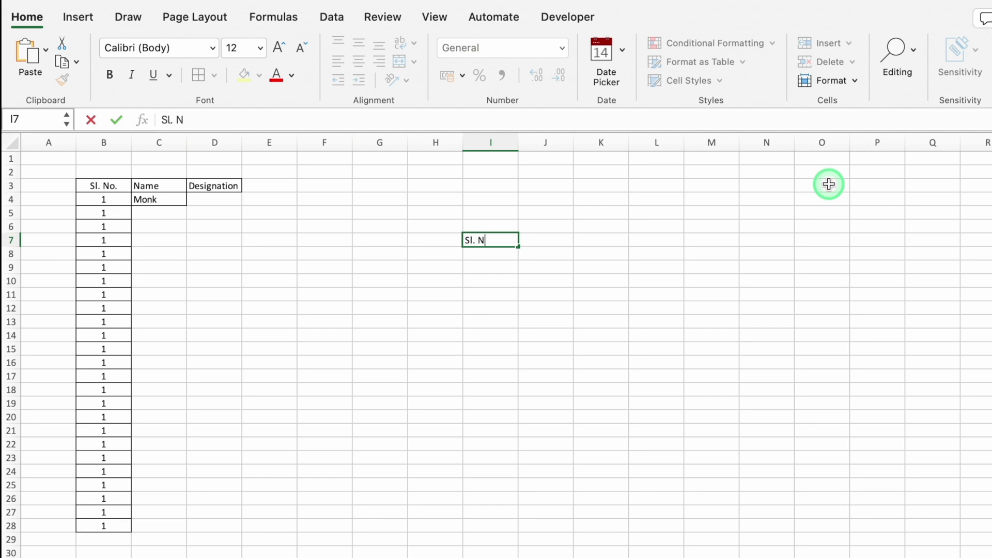
pyautogui.write(' No.')
pyautogui.press('Tab')
pyautogui.click(753, 290)
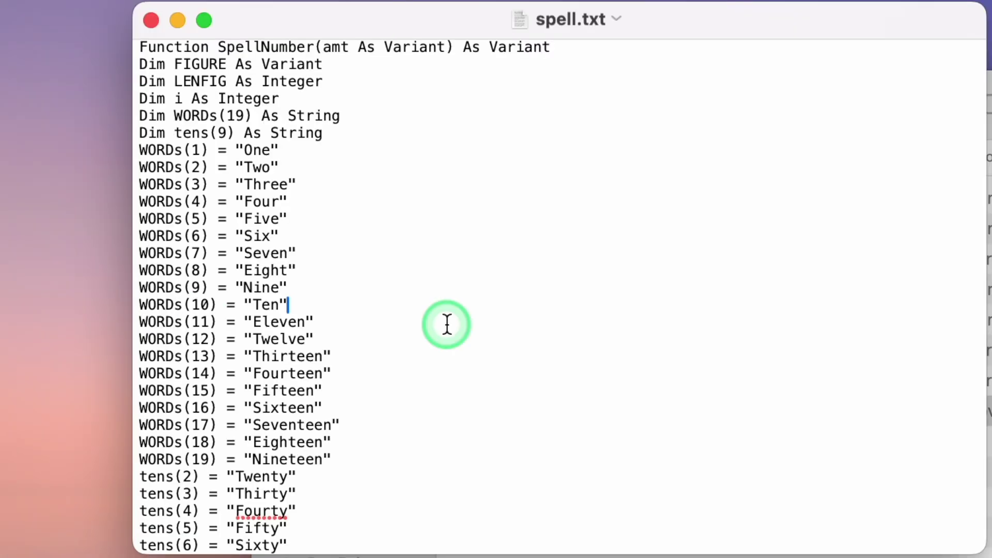
# Copy the entire SpellNumber code from spell.txt, switch to Excel and open the Visual Basic editor
pyautogui.press('super+a')
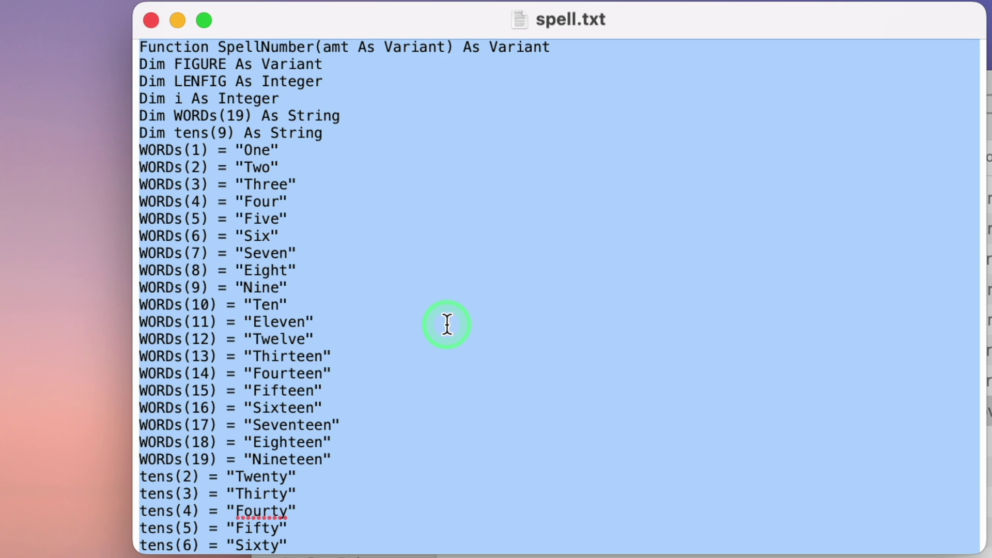
pyautogui.click(786, 543)
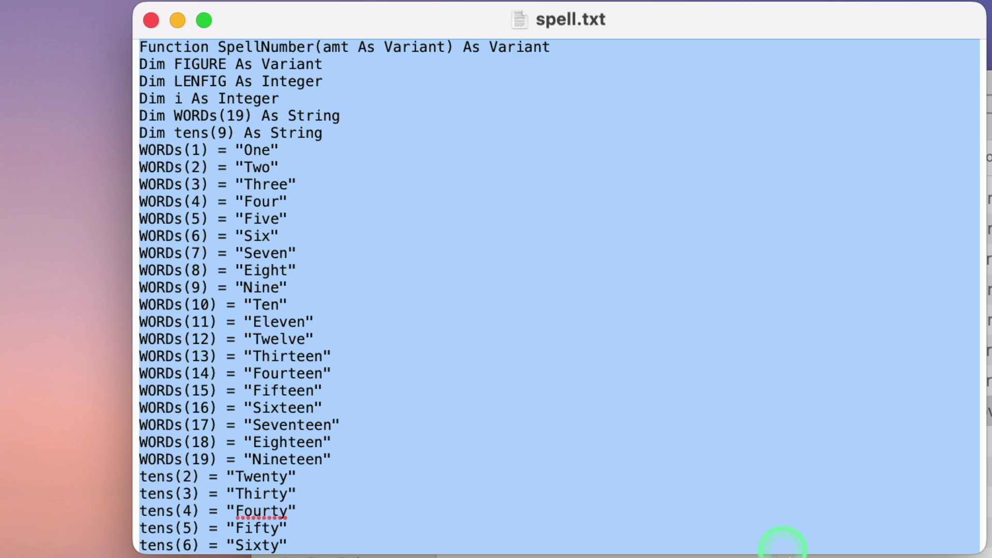
pyautogui.click(489, 37)
pyautogui.click(24, 72)
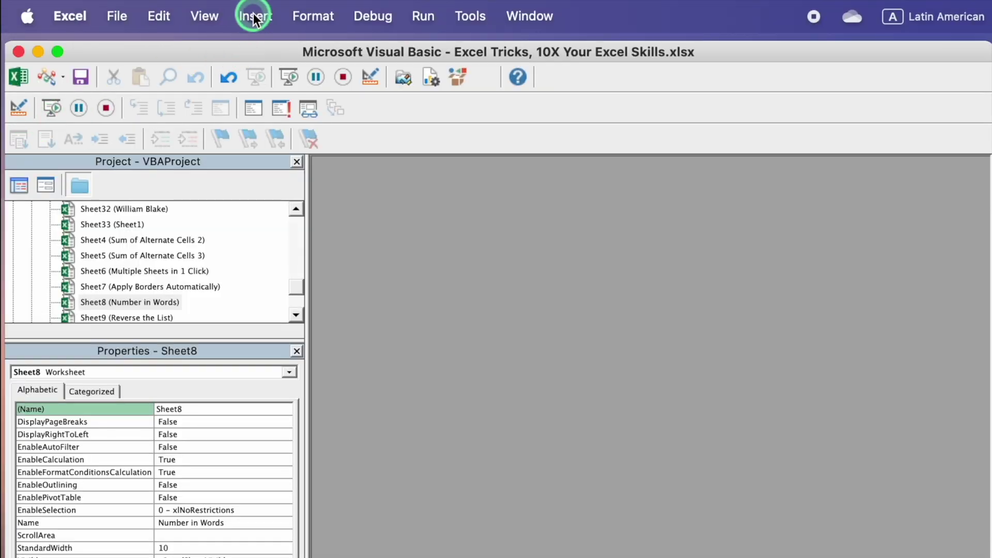
# Insert a new module in the workbook's VBA project and paste the copied SpellNumber function into it
pyautogui.click(253, 16)
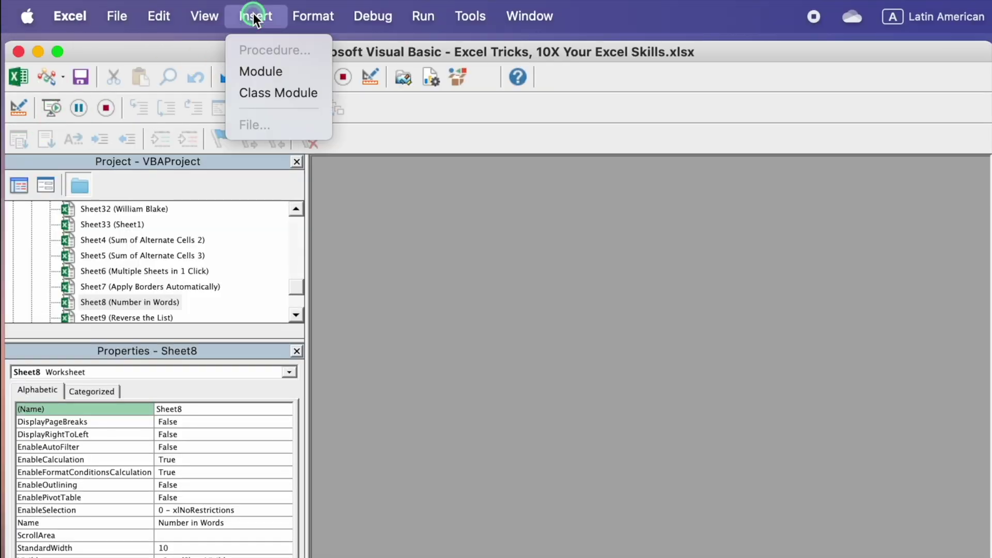
pyautogui.click(281, 70)
pyautogui.click(430, 265)
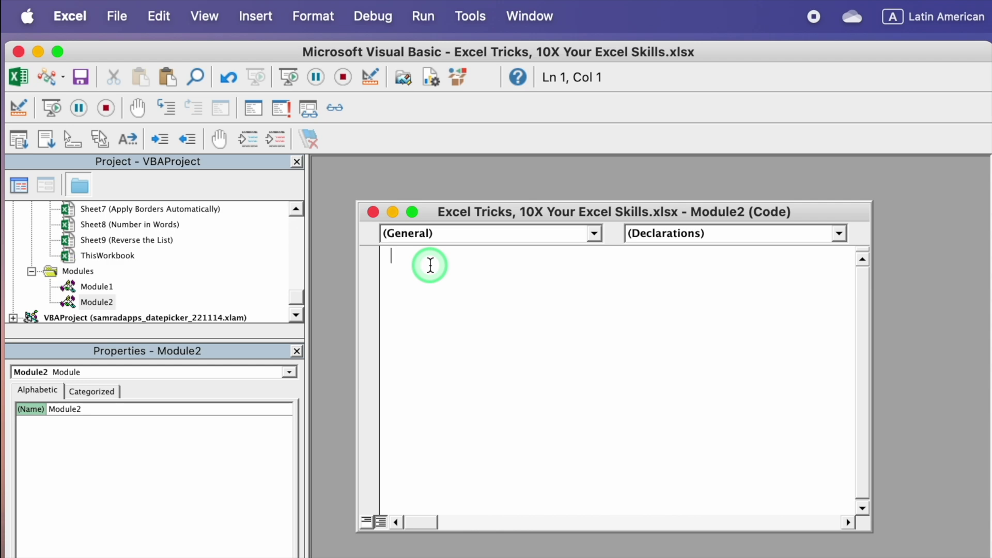
pyautogui.press('super+v')
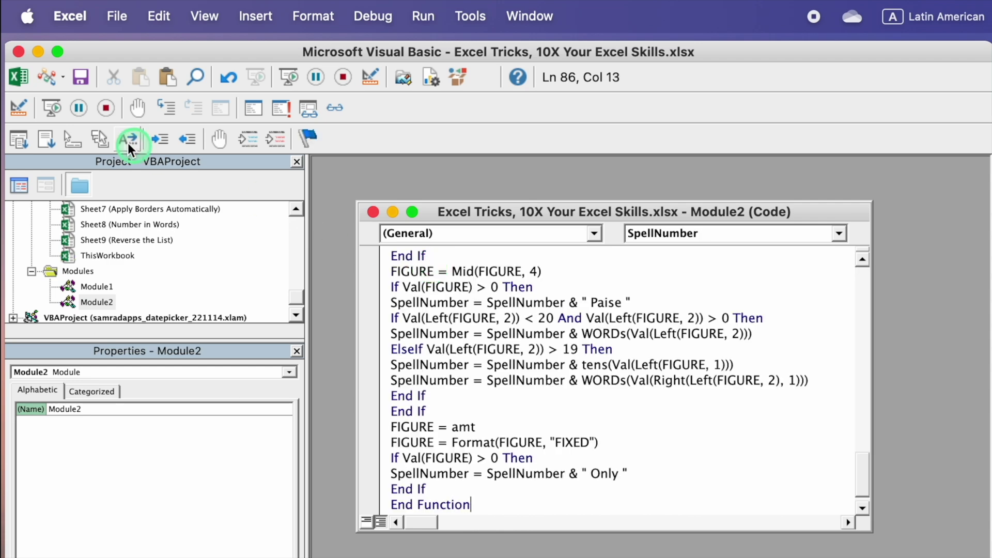
# Switch back to the worksheet, enter =SpellNumber(J5) in L5, and fill it down the Total in Words column to L19
pyautogui.click(20, 78)
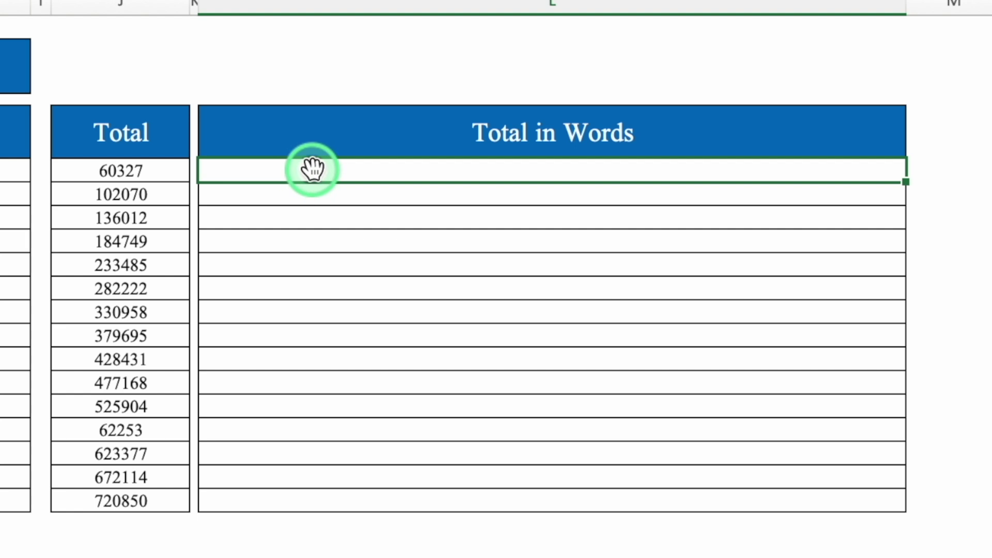
pyautogui.write('=')
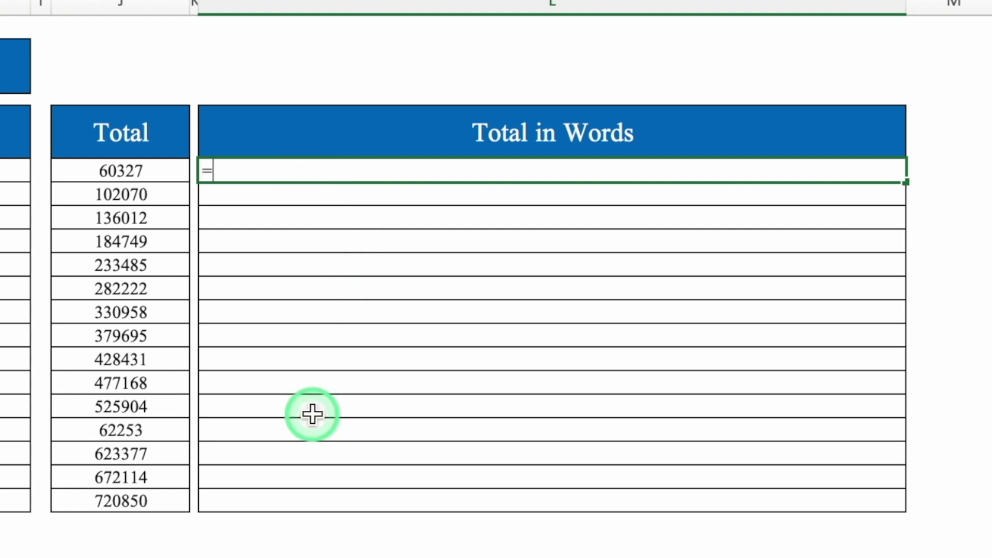
pyautogui.write('sp')
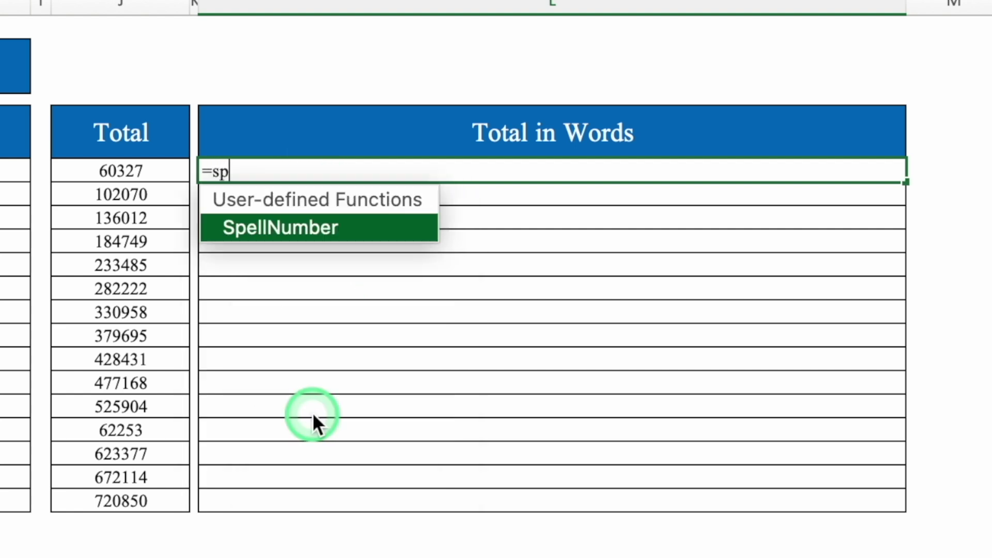
pyautogui.doubleClick(337, 225)
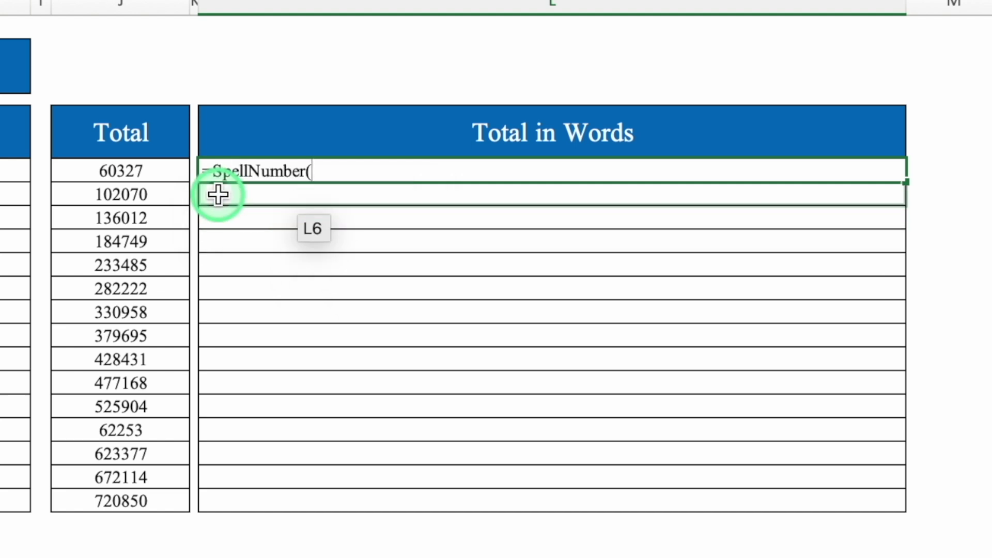
pyautogui.click(150, 176)
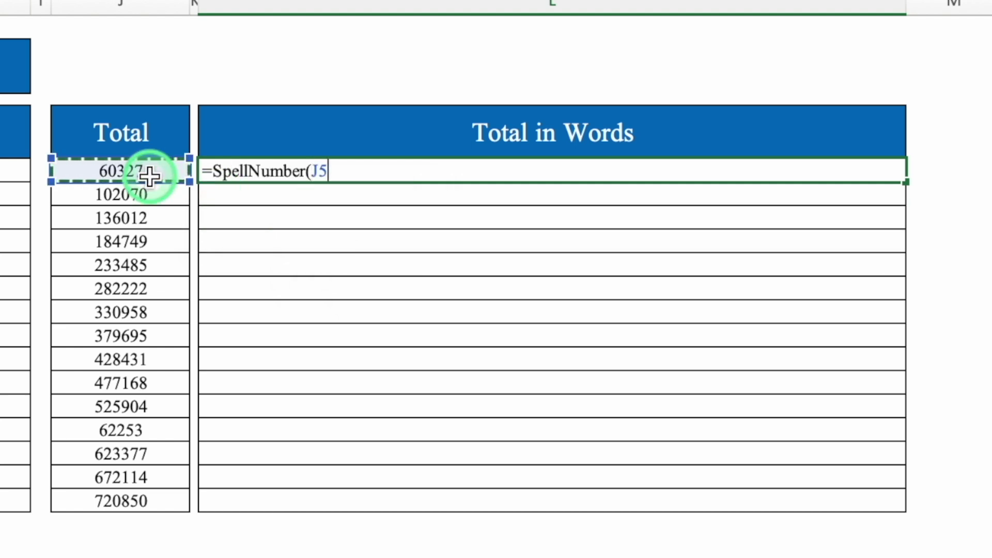
pyautogui.write(')')
pyautogui.press('Return')
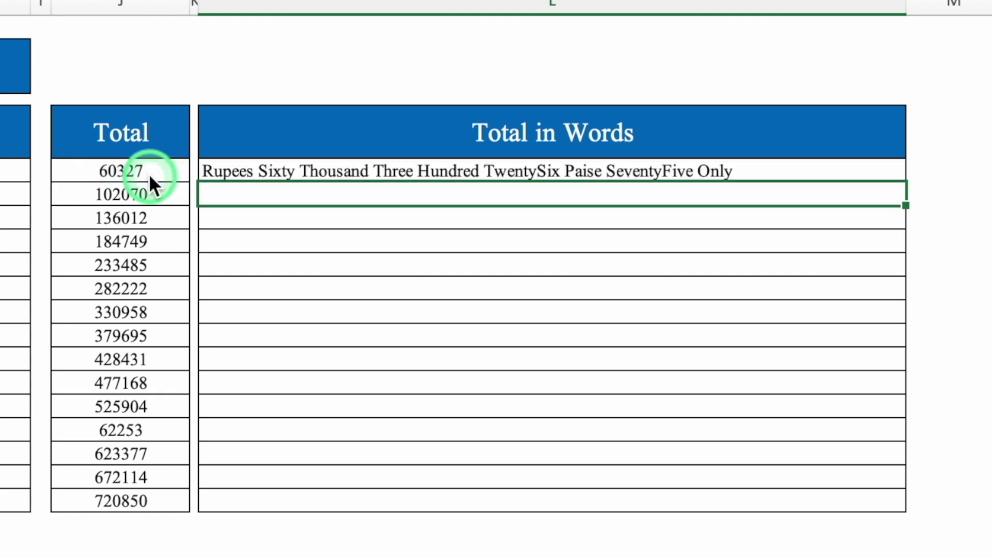
pyautogui.click(348, 170)
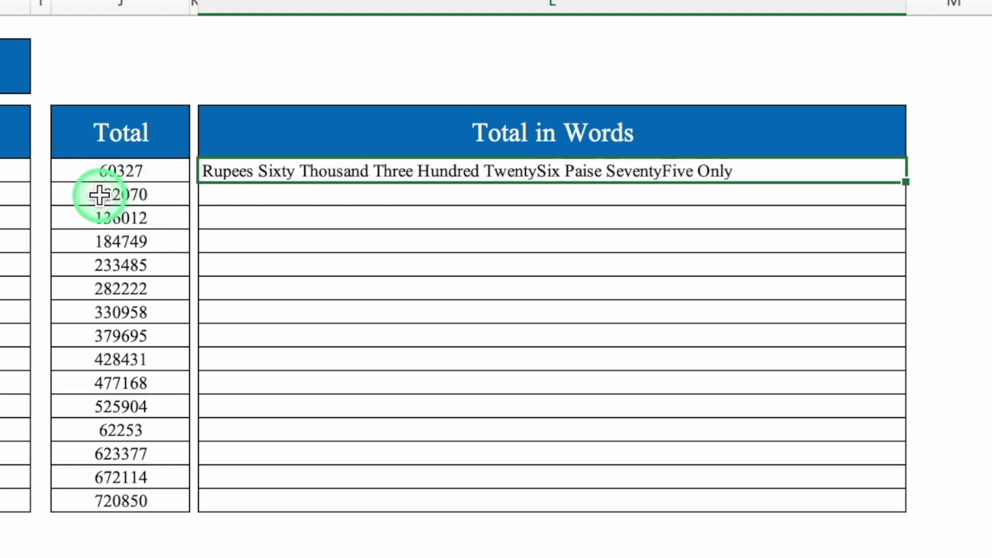
pyautogui.moveTo(906, 181); pyautogui.dragTo(917, 517)
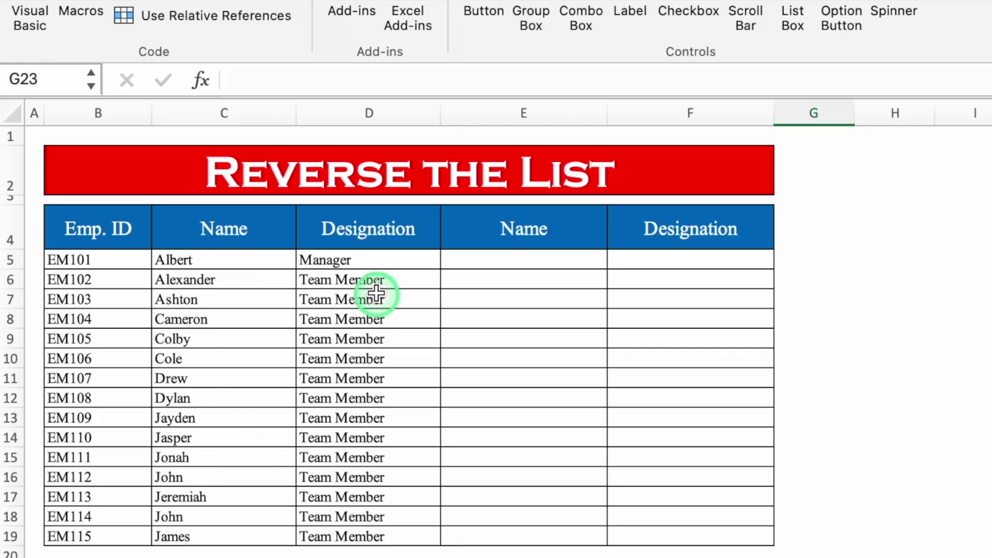
# On the Reverse the List sheet, enter =INDEX($C$5:$C$19,COUNTA(C5:C19)) in E5 to return the last name
pyautogui.click(177, 259)
pyautogui.click(332, 258)
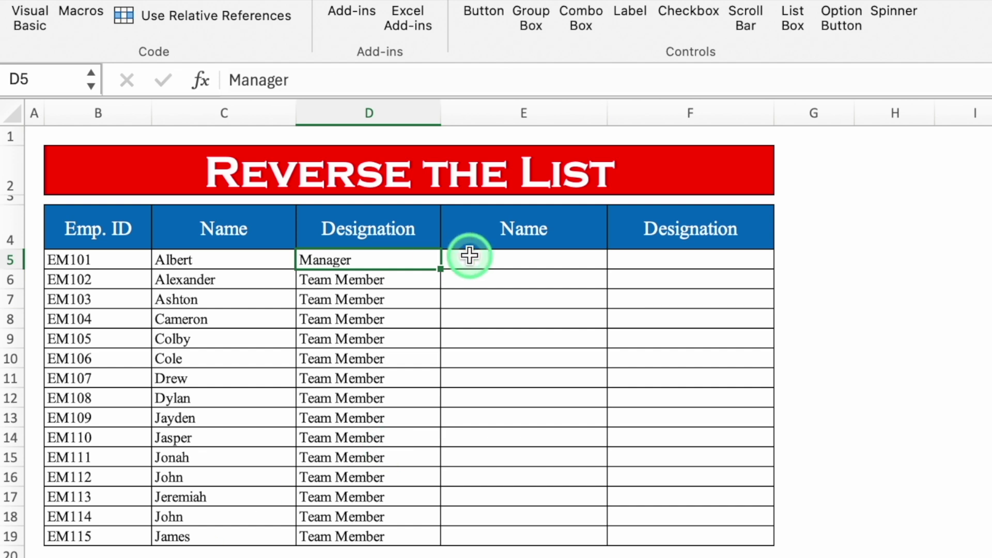
pyautogui.click(517, 261)
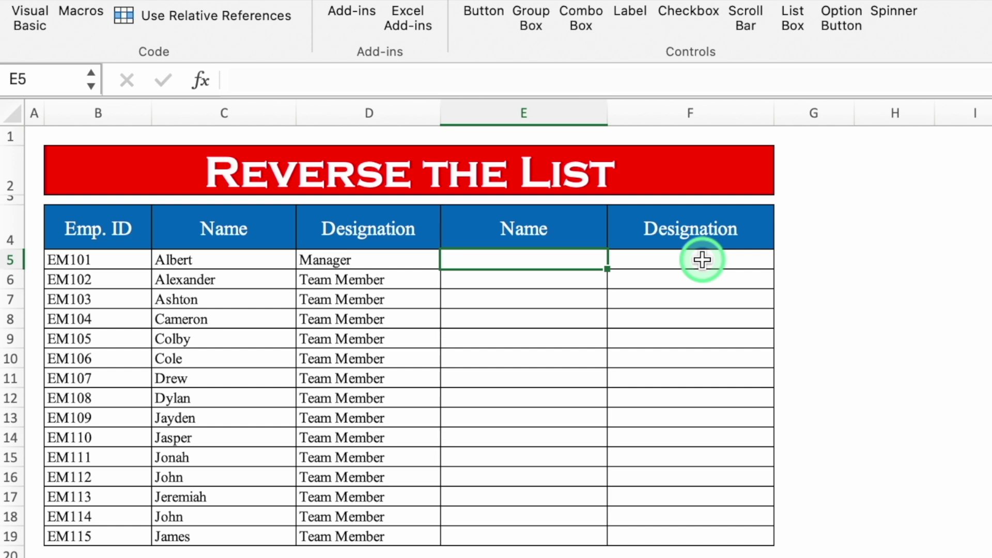
pyautogui.write('=inde')
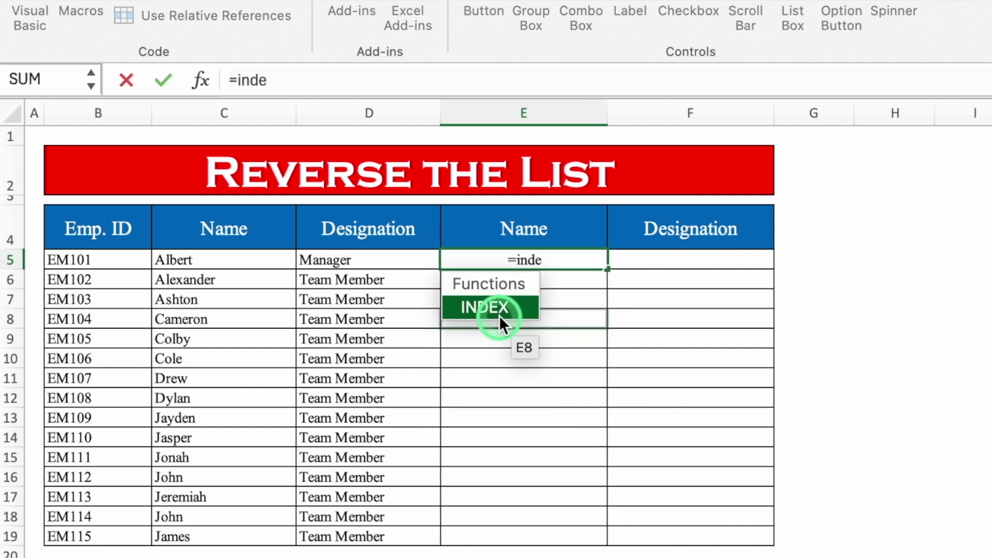
pyautogui.doubleClick(499, 315)
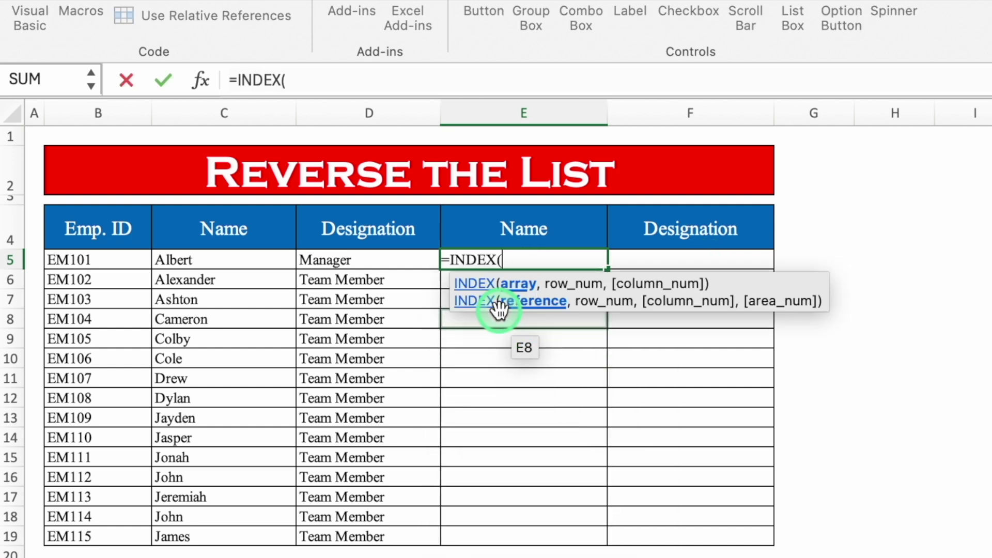
pyautogui.moveTo(250, 259); pyautogui.dragTo(258, 526)
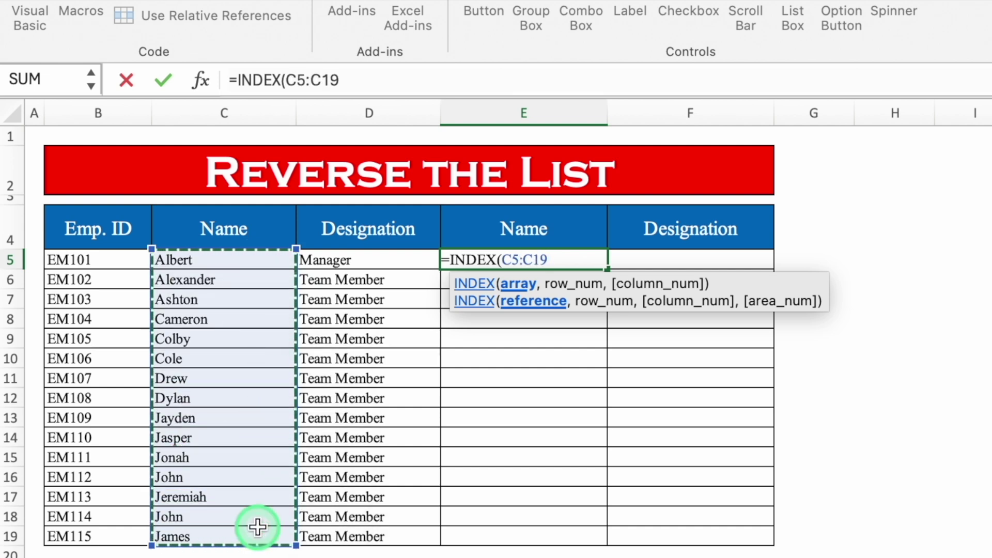
pyautogui.press('F4')
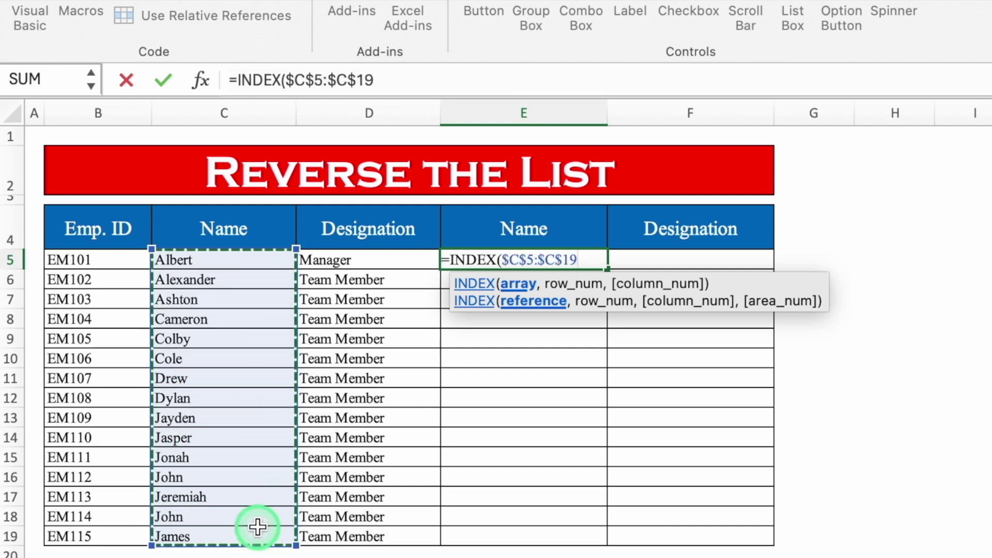
pyautogui.write(',count')
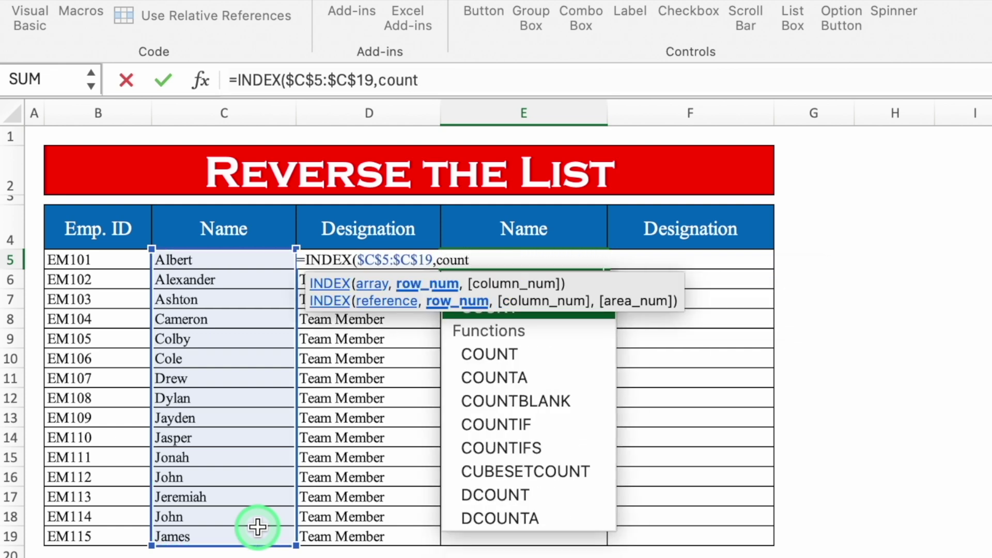
pyautogui.doubleClick(516, 377)
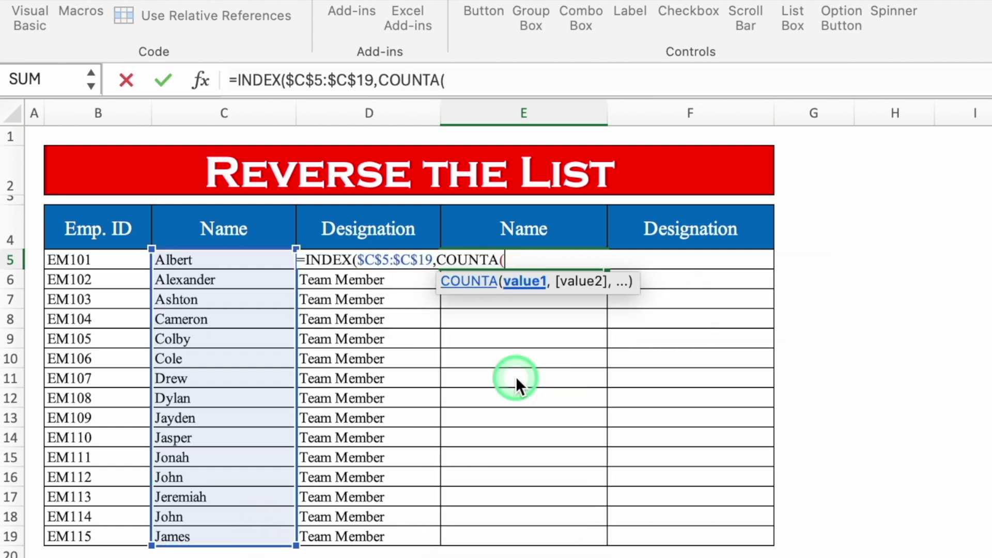
pyautogui.click(236, 262)
pyautogui.moveTo(236, 262); pyautogui.dragTo(255, 533)
pyautogui.write('))')
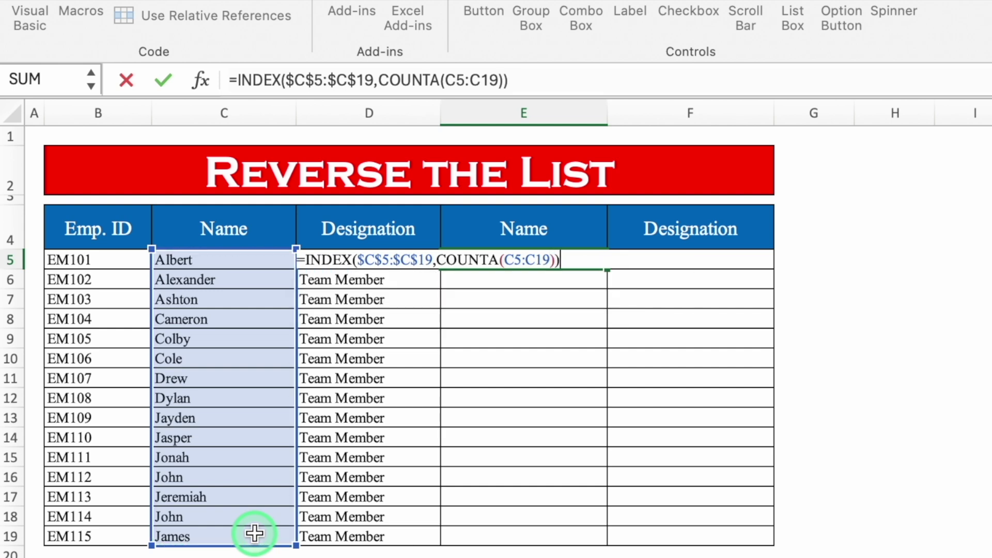
pyautogui.press('Return')
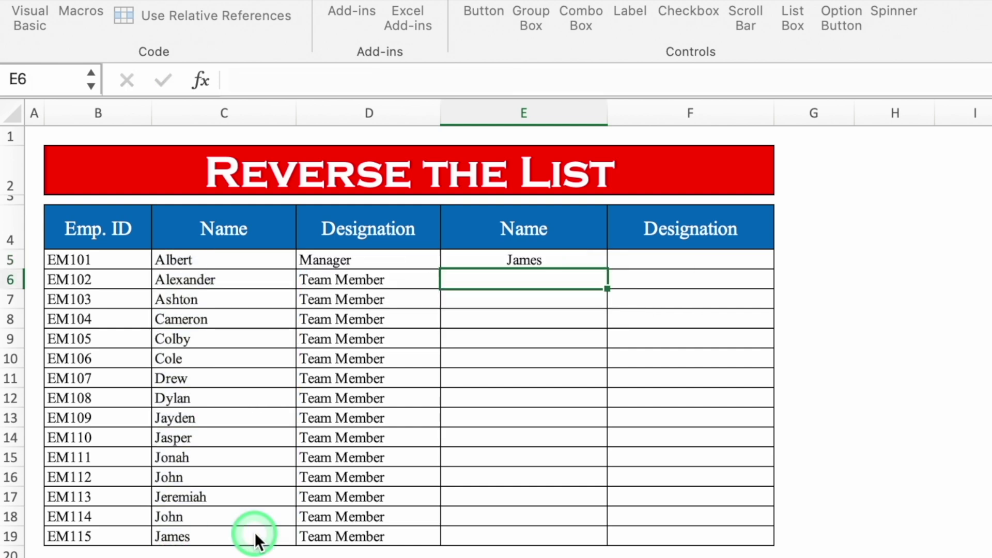
# Fill the reversed Name formula from E5 down to E19
pyautogui.click(241, 538)
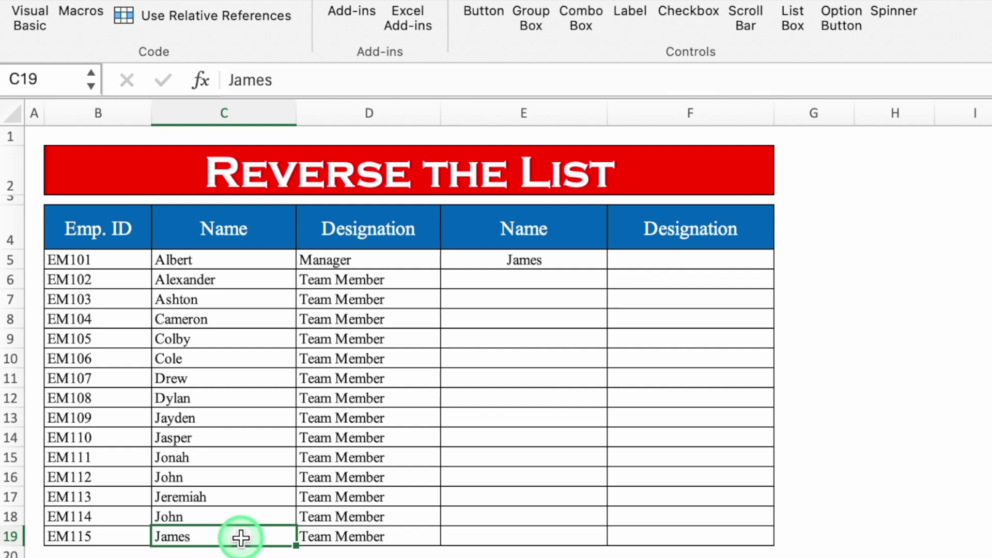
pyautogui.click(538, 257)
pyautogui.moveTo(608, 270); pyautogui.dragTo(604, 546)
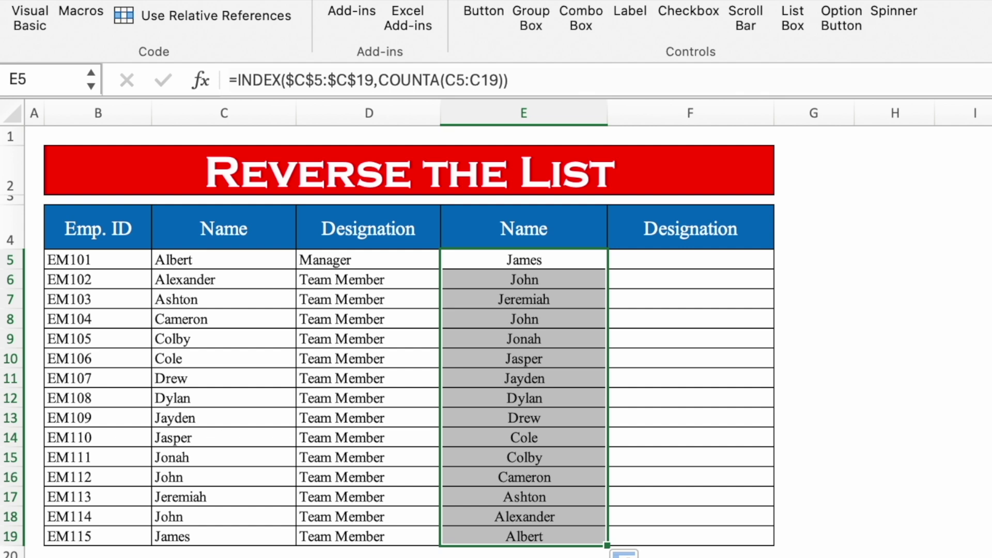
# Enter =INDEX($D$5:$D$19,COUNTA(D5:D19)) in F5 and fill it down to F19 to reverse the designations
pyautogui.click(660, 261)
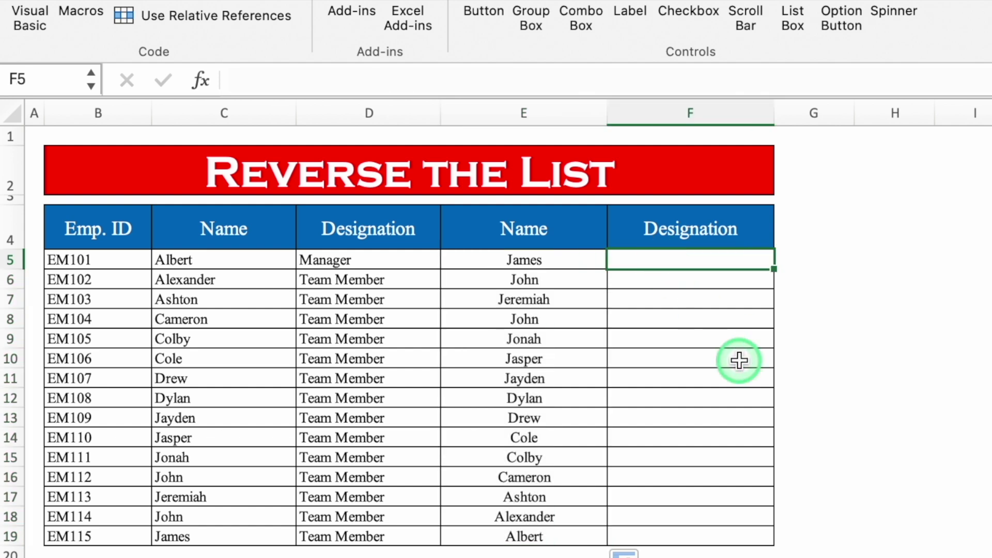
pyautogui.write('=')
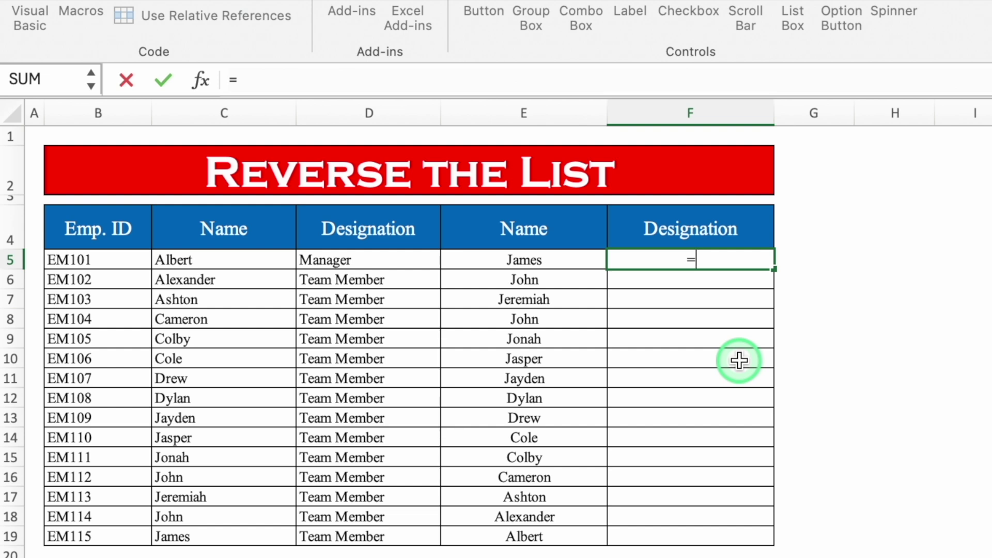
pyautogui.write('index')
pyautogui.doubleClick(672, 308)
pyautogui.moveTo(513, 266); pyautogui.dragTo(513, 266)
pyautogui.moveTo(372, 262); pyautogui.dragTo(379, 532)
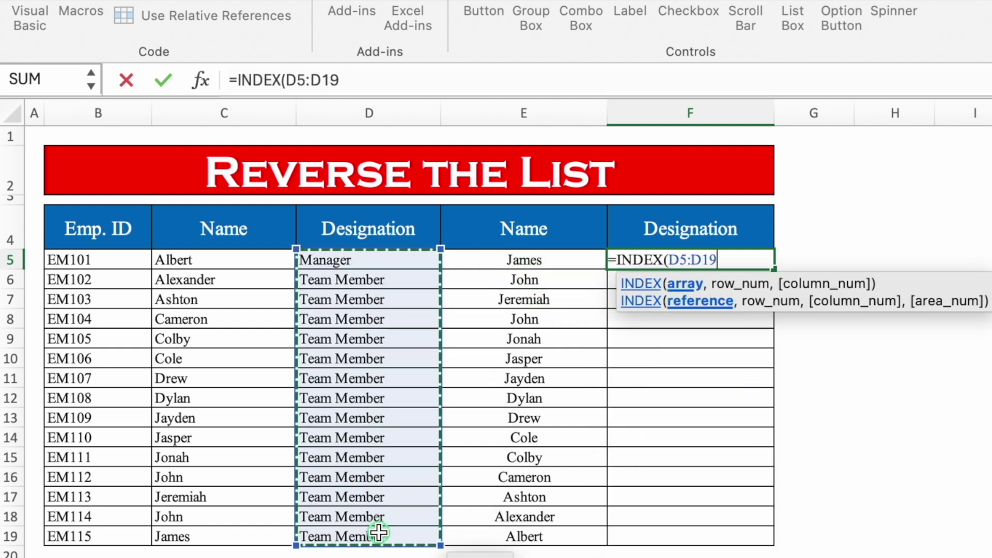
pyautogui.press('F4')
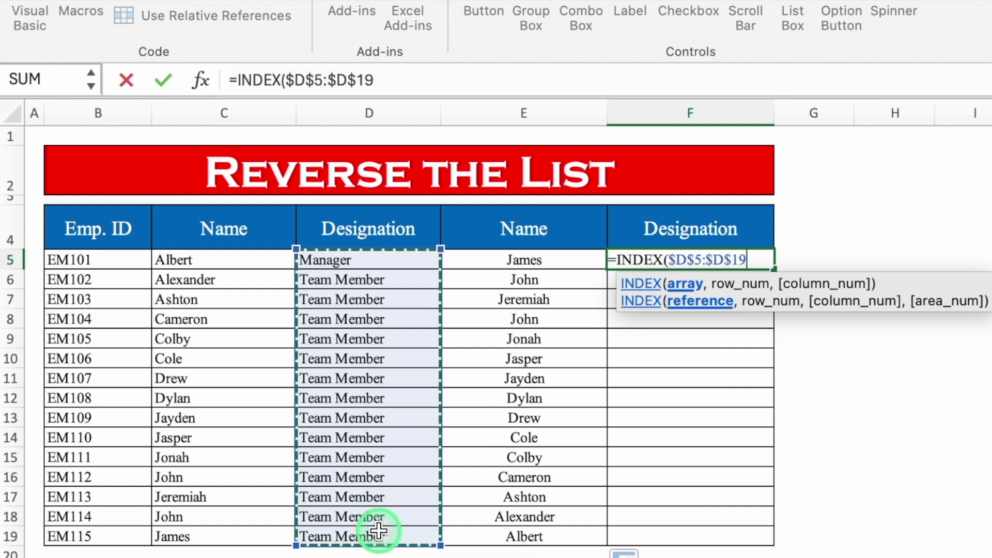
pyautogui.write(',')
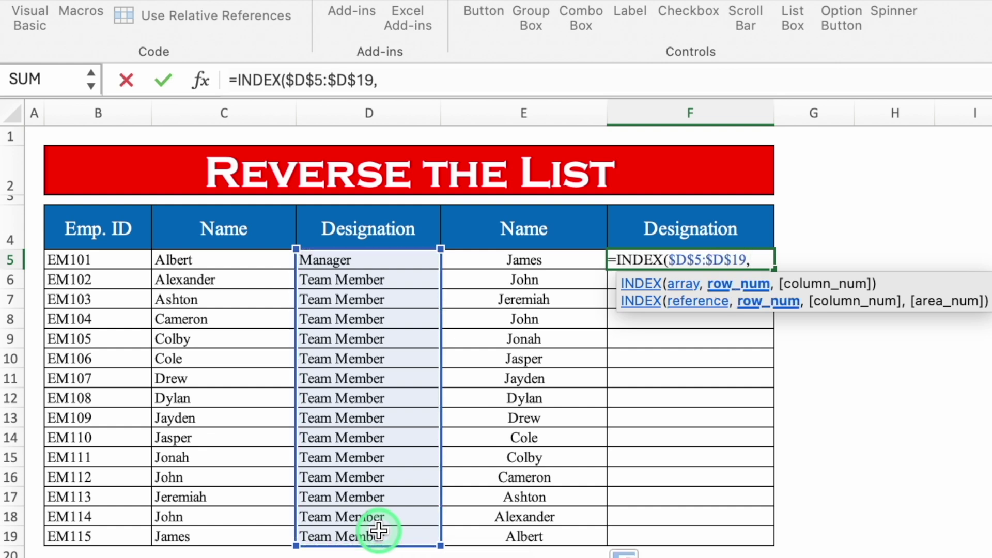
pyautogui.write('counta(')
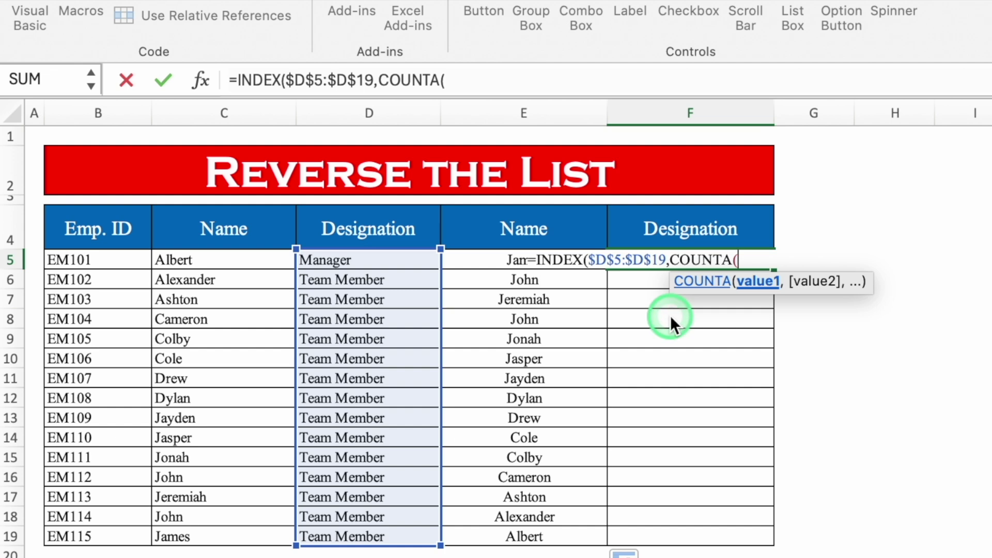
pyautogui.moveTo(385, 265); pyautogui.dragTo(396, 530)
pyautogui.write('))')
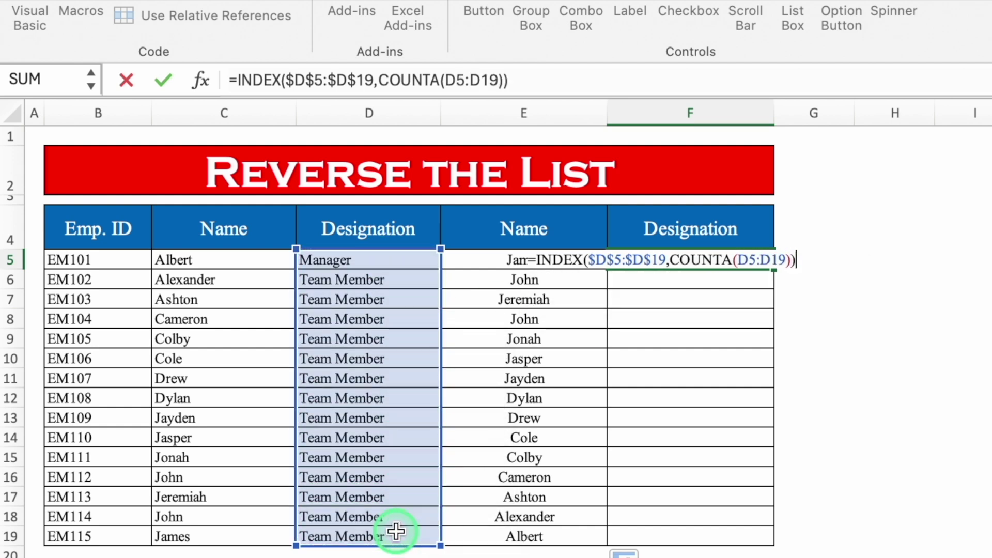
pyautogui.press('Return')
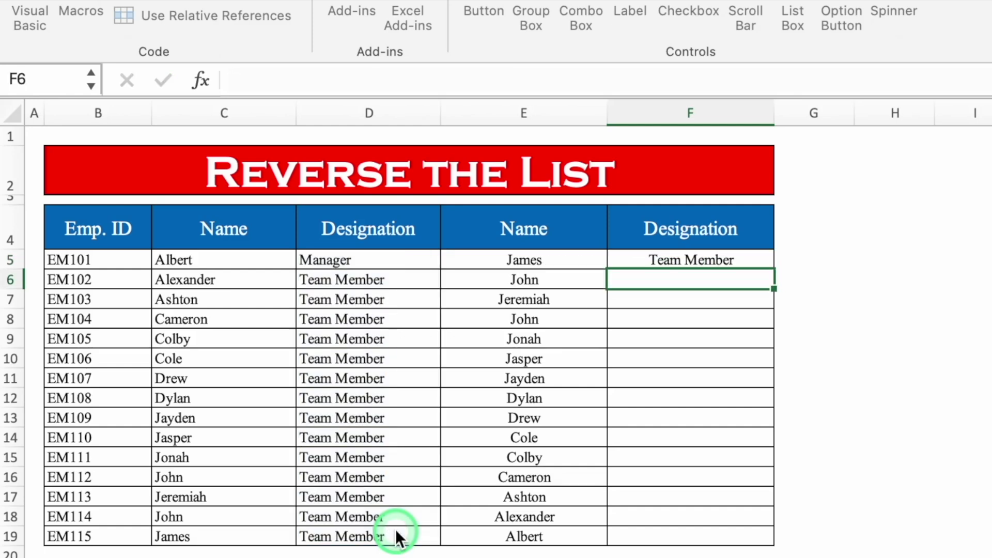
pyautogui.click(760, 263)
pyautogui.moveTo(773, 273); pyautogui.dragTo(774, 538)
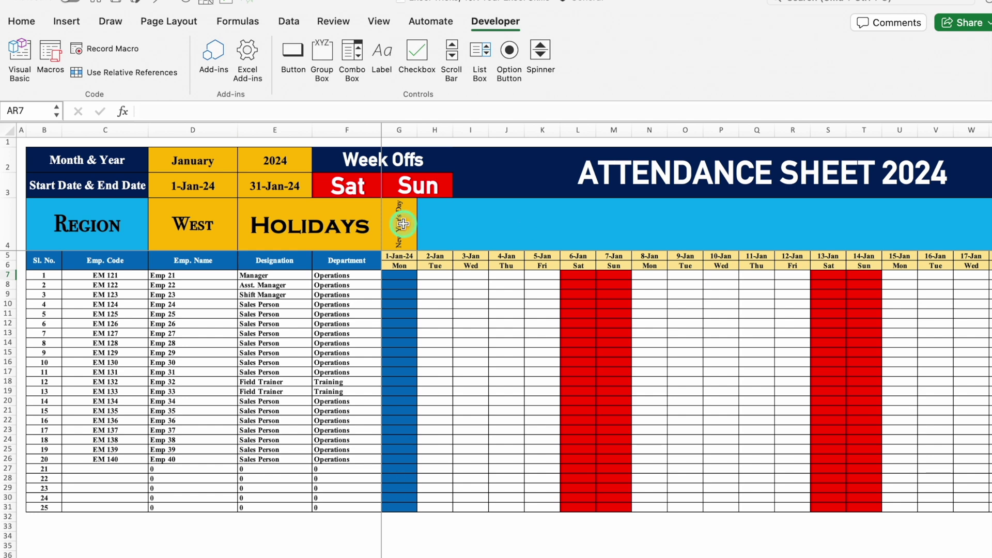
# Enter =COUNTIF($G$4:$AK$4,"?*") in AR7 to count the month's holidays from the holiday row of the attendance sheet
pyautogui.hscroll(10, 421, 552)
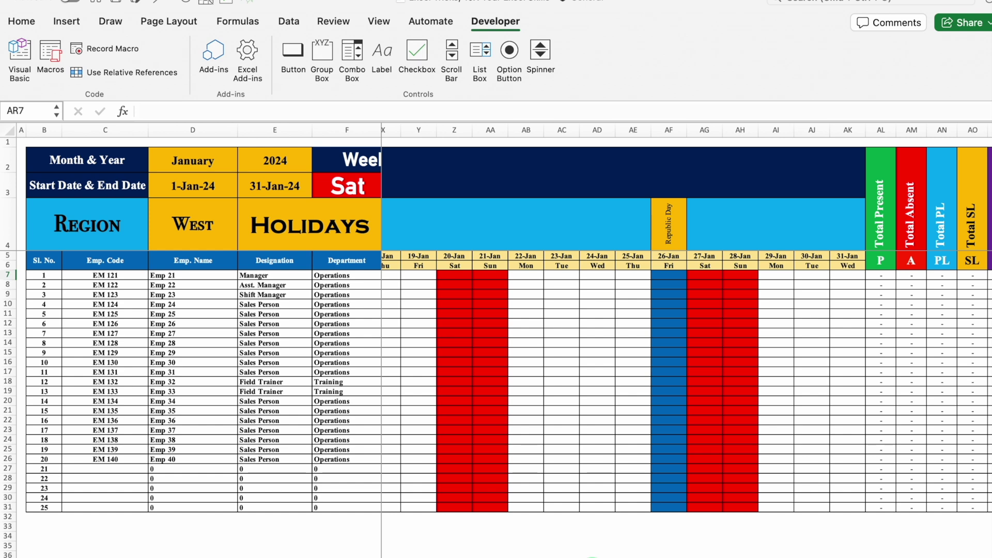
pyautogui.hscroll(2, 687, 330)
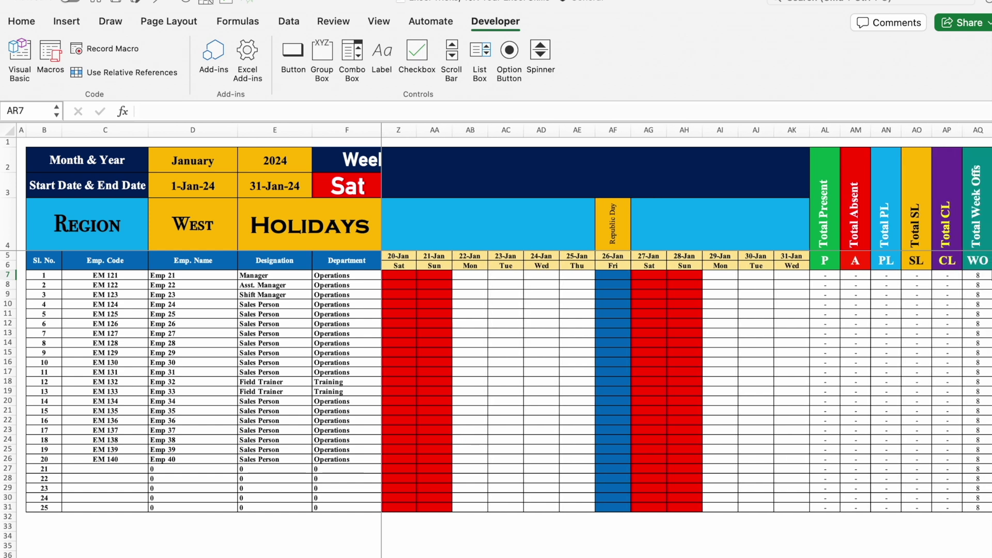
pyautogui.hscroll(2, 697, 556)
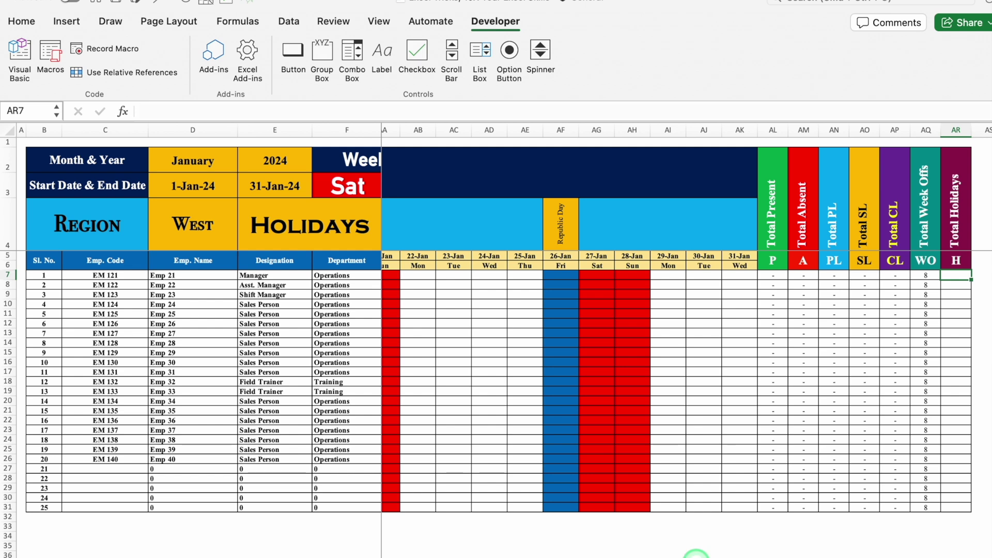
pyautogui.hscroll(5, 868, 363)
pyautogui.write('=cou')
pyautogui.doubleClick(850, 376)
pyautogui.hscroll(-2, 900, 535)
pyautogui.hscroll(-10, 568, 362)
pyautogui.moveTo(397, 223); pyautogui.dragTo(961, 241)
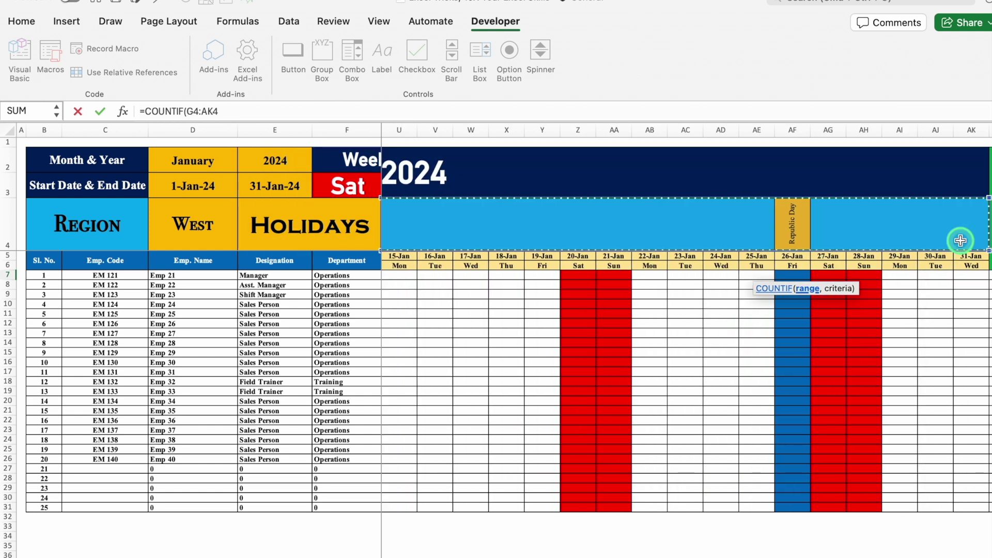
pyautogui.press('F4')
pyautogui.write(',"?*')
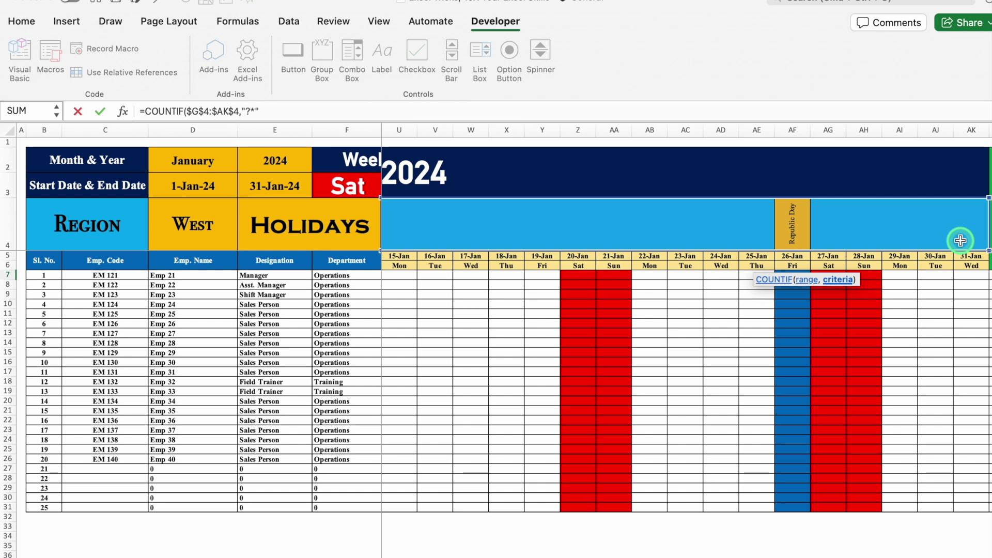
pyautogui.write('")')
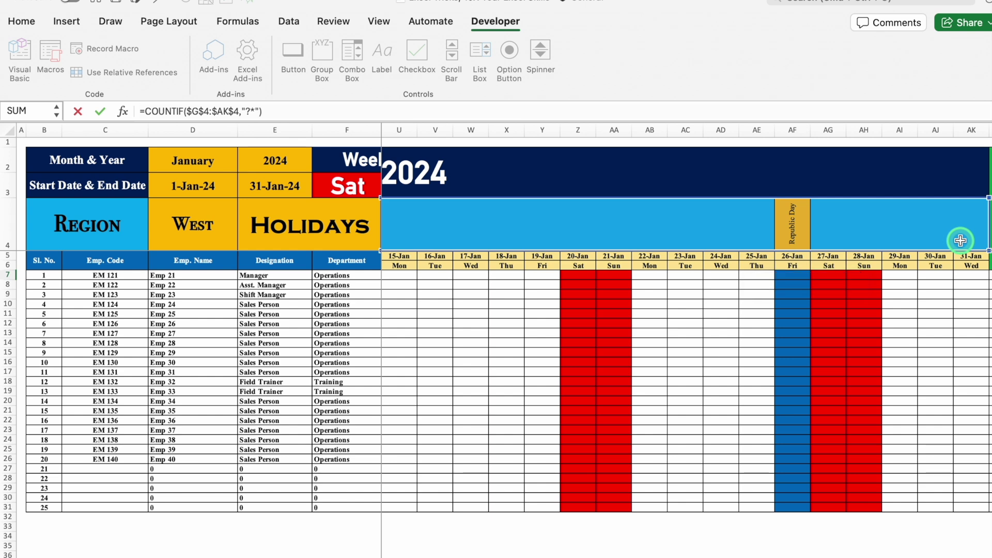
pyautogui.press('Return')
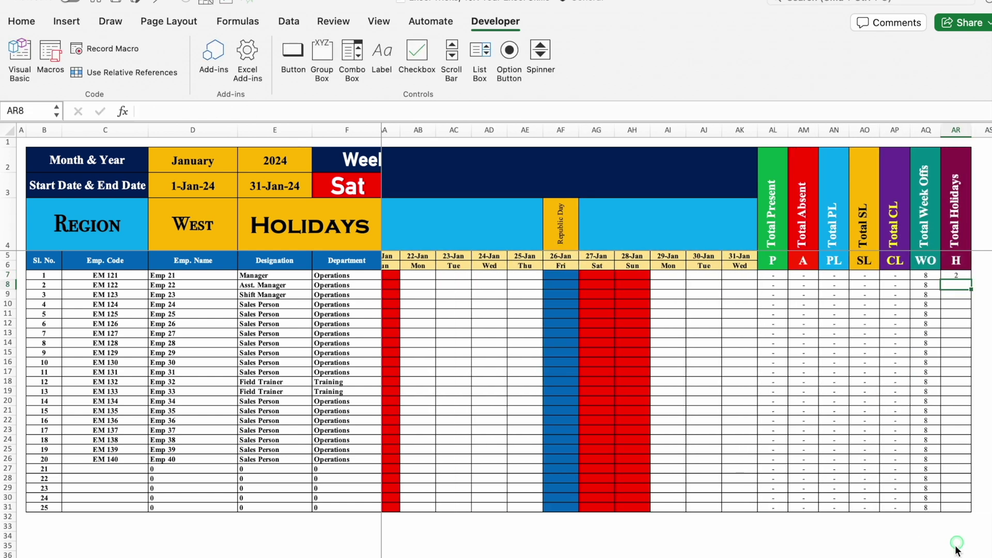
# Fill the Total Holidays formula from AR7 down to AR31
pyautogui.click(962, 275)
pyautogui.hscroll(-6, 817, 296)
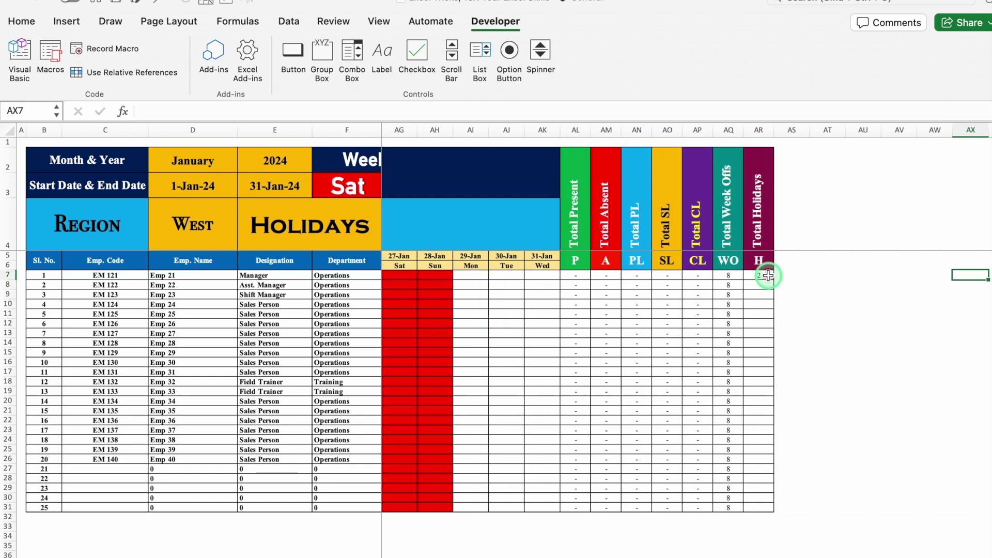
pyautogui.moveTo(775, 279); pyautogui.dragTo(779, 514)
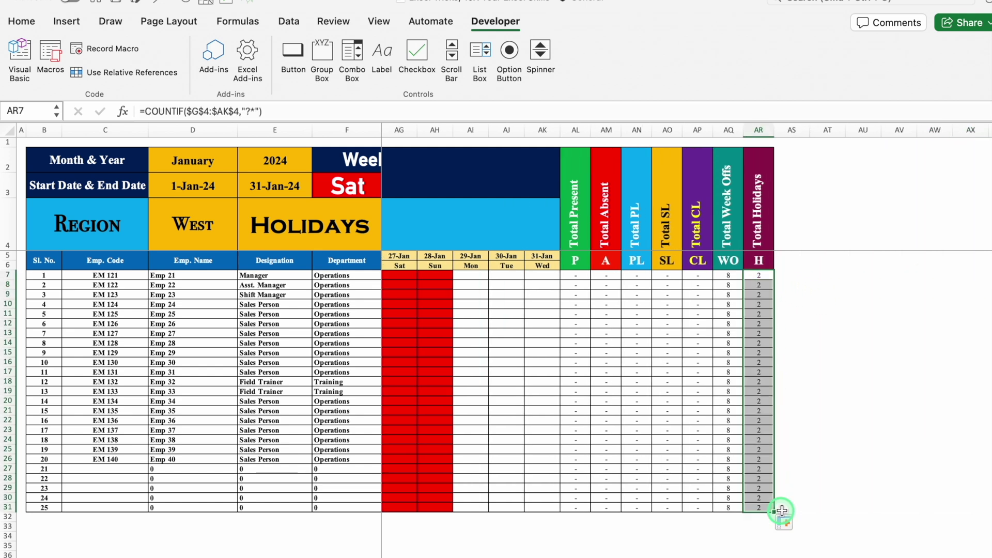
# Check the Total Holidays column with the month in D2 set to February and March, and return the month to January
pyautogui.hscroll(-3, 625, 556)
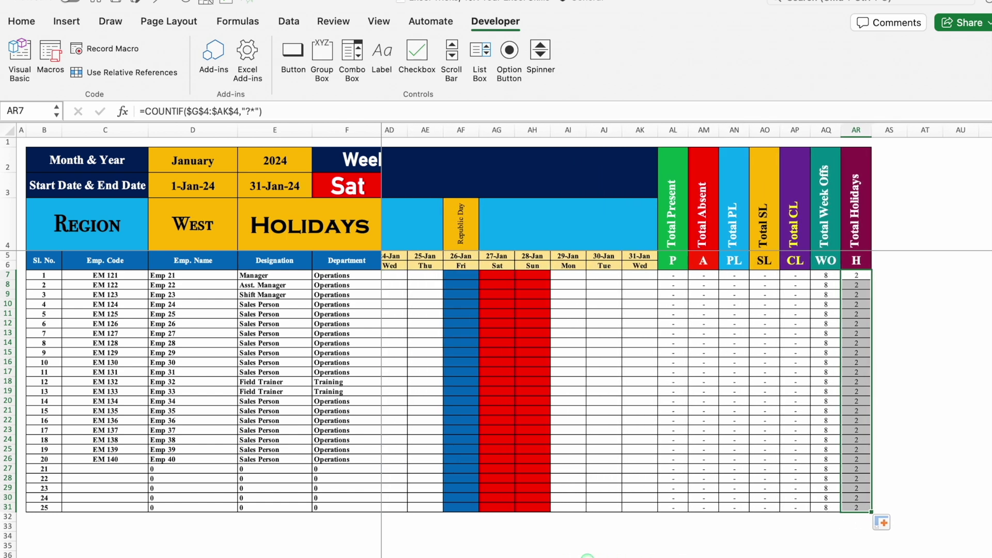
pyautogui.click(199, 161)
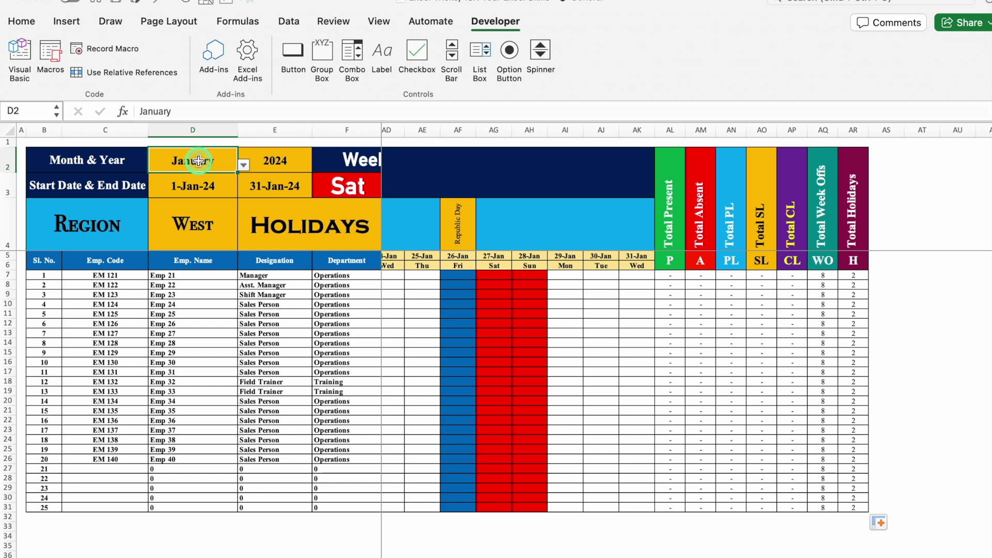
pyautogui.click(244, 165)
pyautogui.click(187, 195)
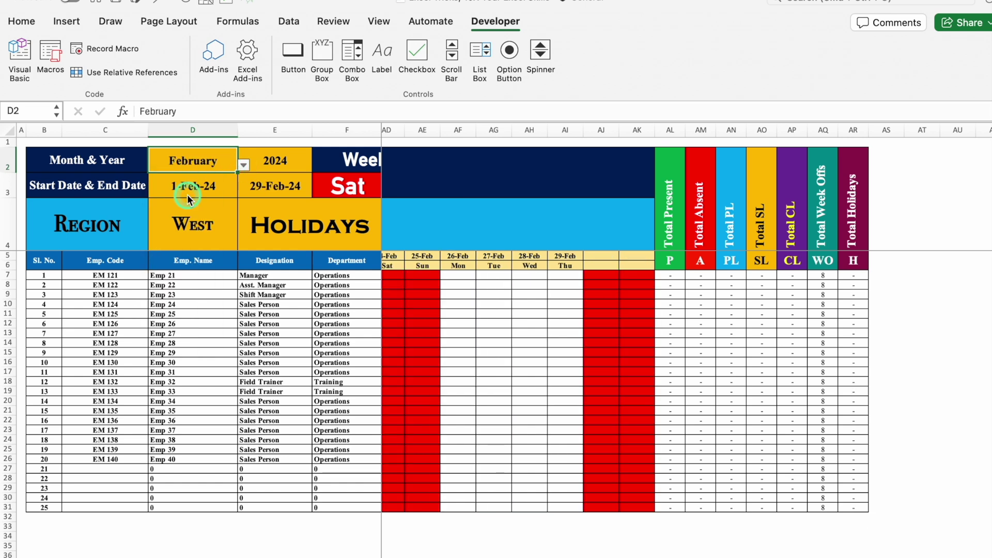
pyautogui.click(244, 164)
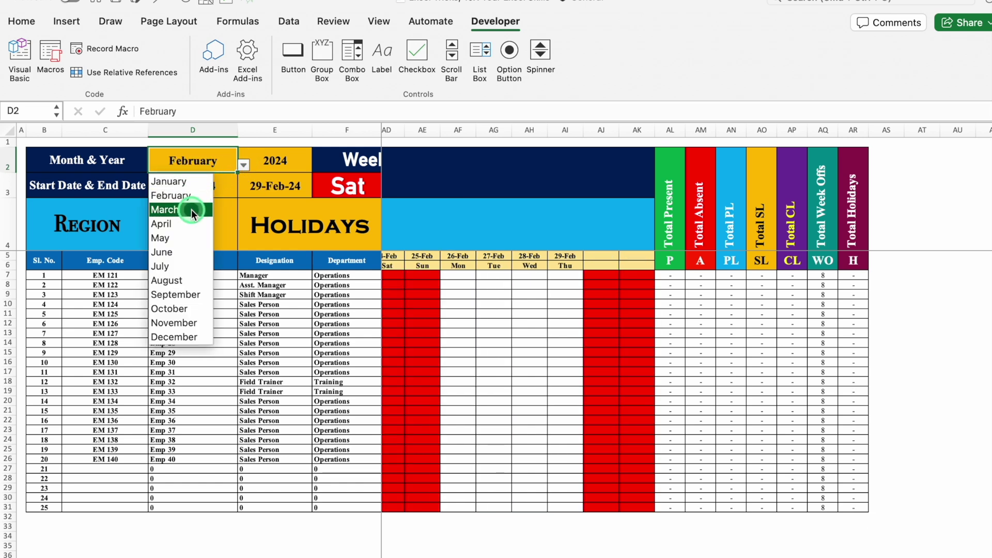
pyautogui.click(191, 209)
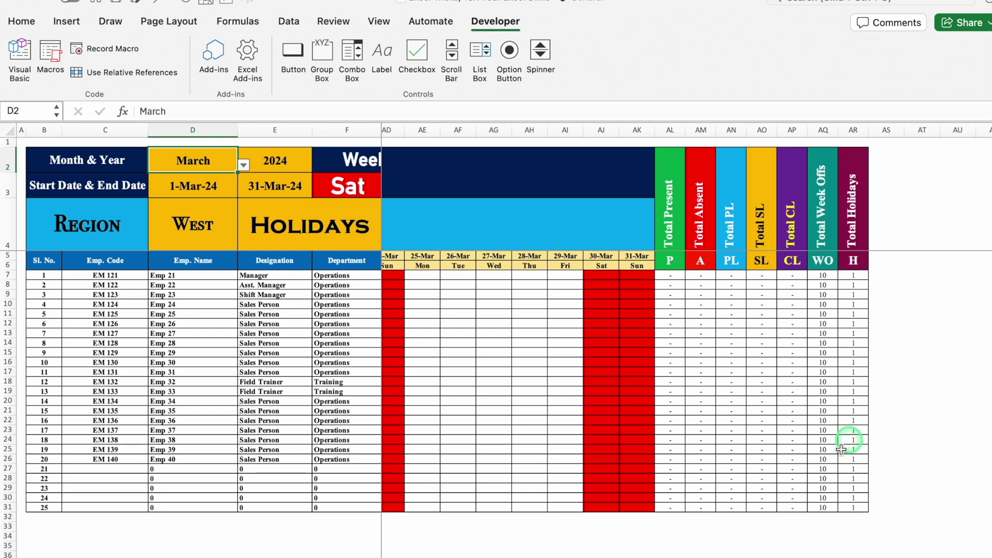
pyautogui.hscroll(-10, 854, 432)
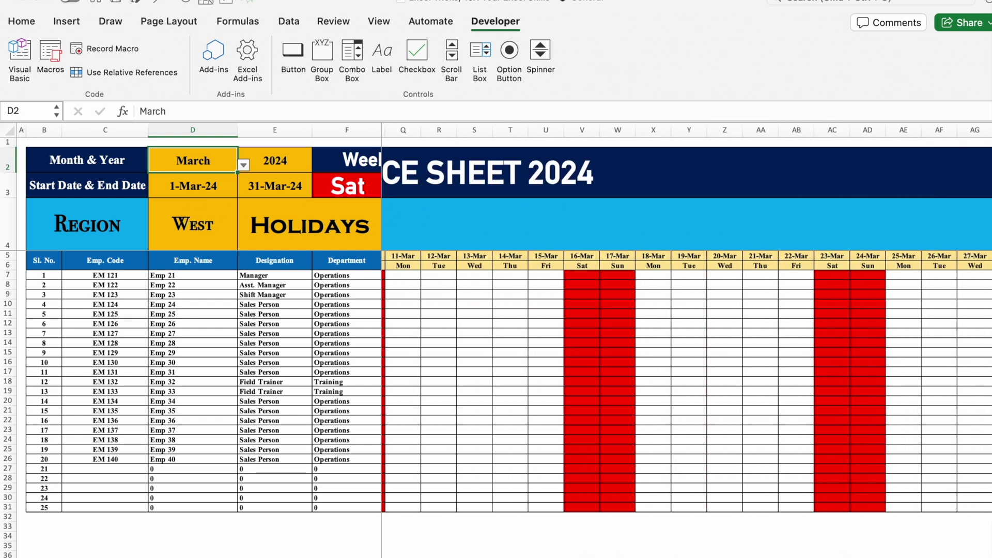
pyautogui.hscroll(-10, 687, 321)
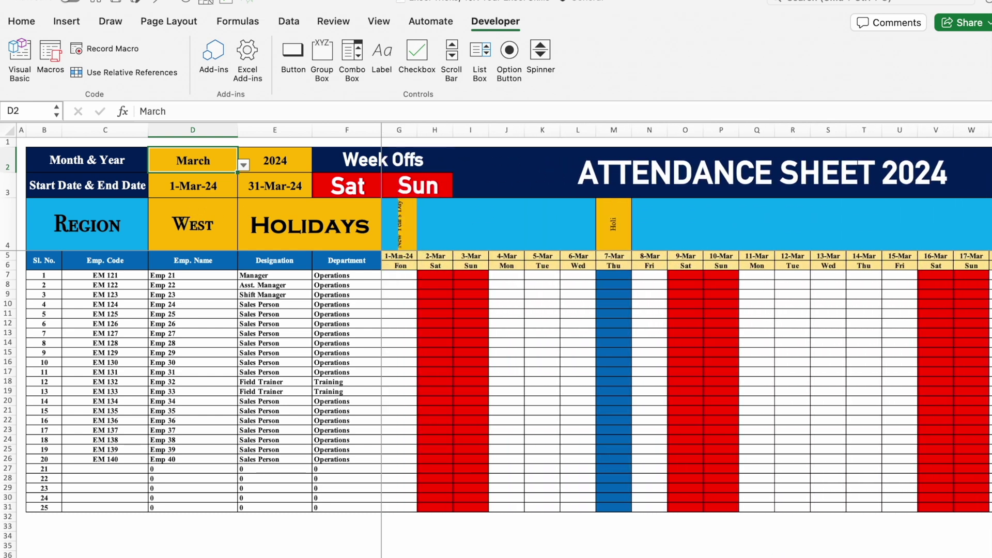
pyautogui.click(244, 165)
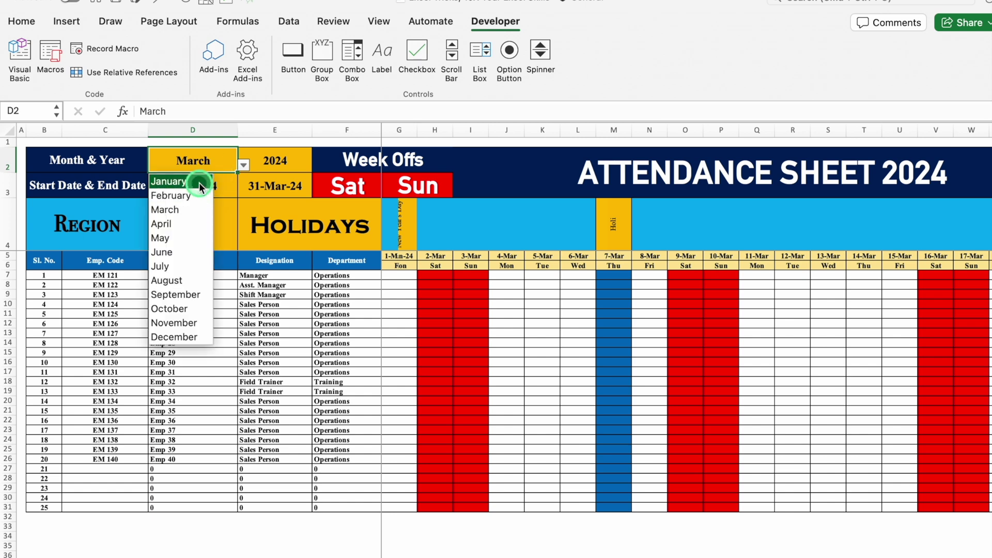
pyautogui.press('Return')
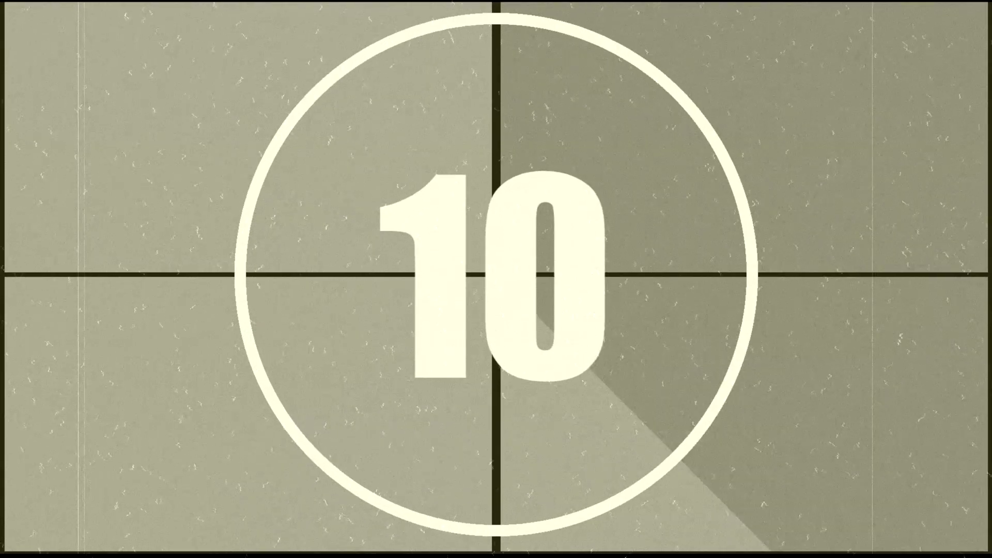
# Go to the Quarter 1 sheet and select G7, the first employee's Total Present cell
pyautogui.click(791, 549)
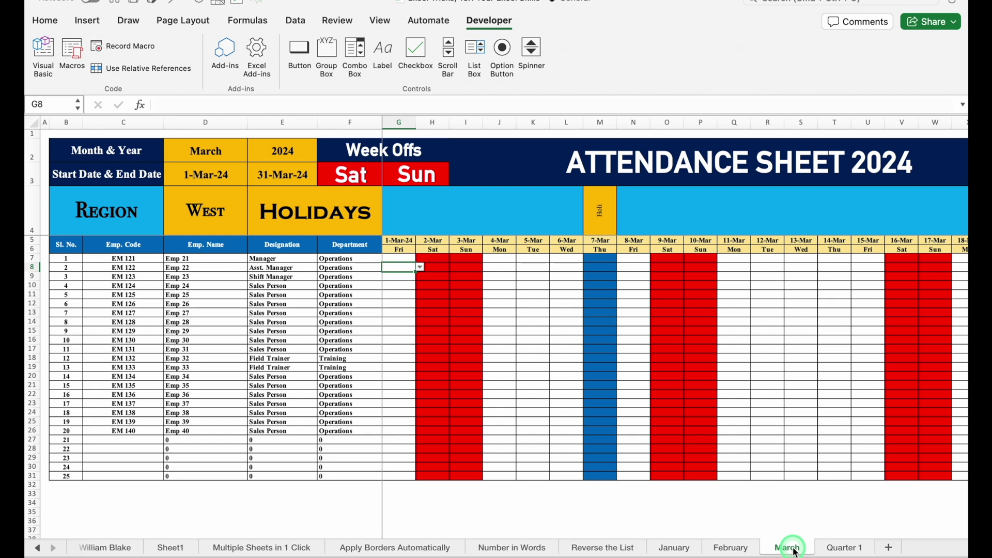
pyautogui.click(840, 550)
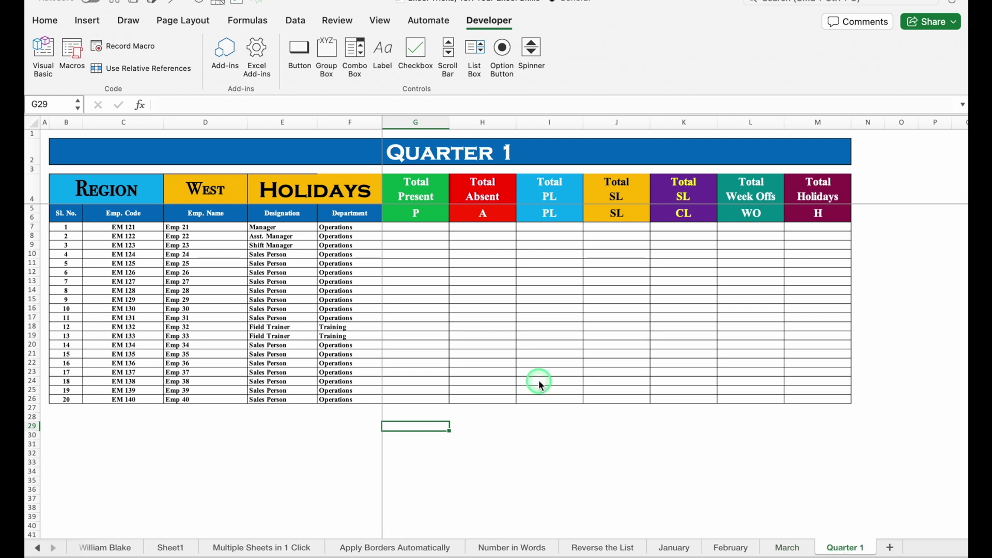
pyautogui.click(433, 228)
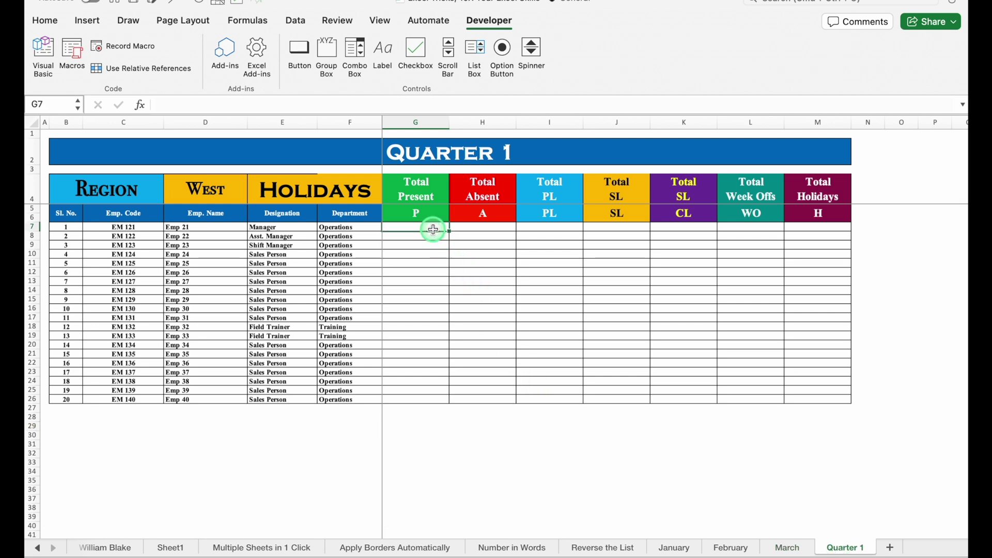
pyautogui.write('=')
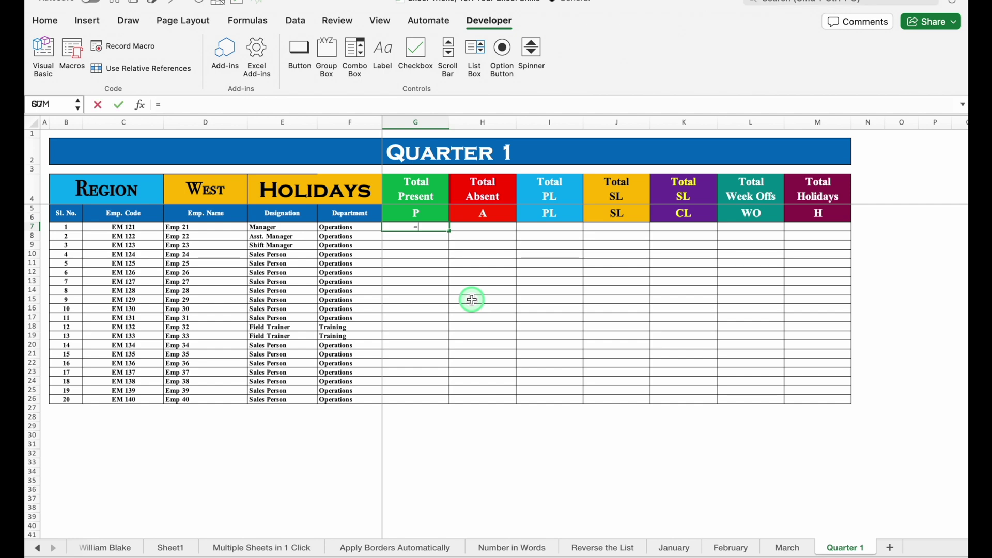
pyautogui.click(675, 548)
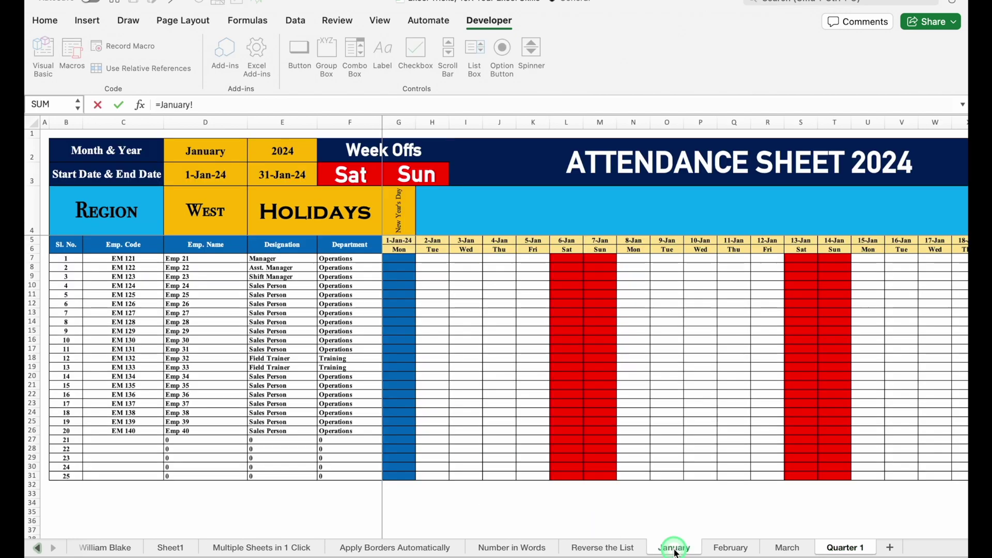
pyautogui.hscroll(10, 672, 362)
pyautogui.click(942, 258)
pyautogui.click(805, 258)
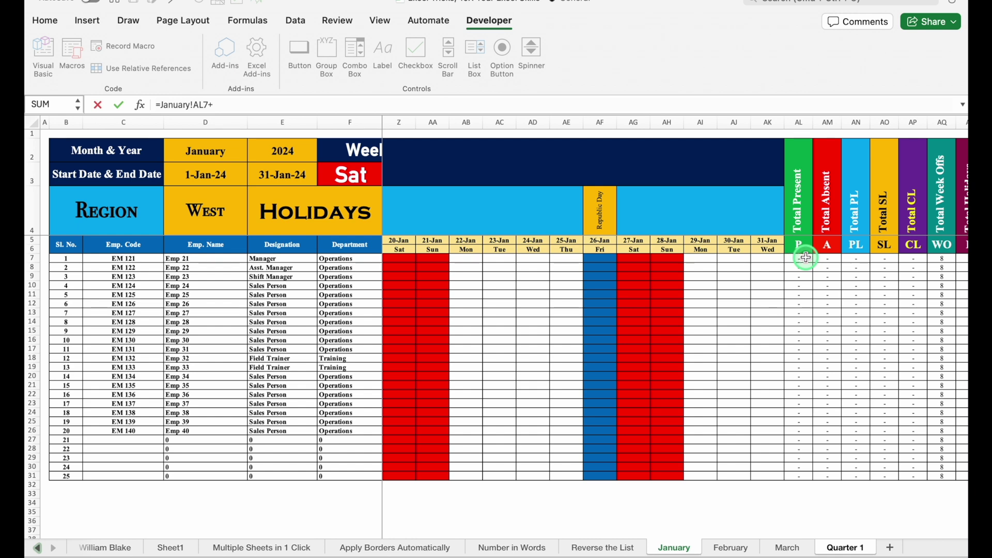
pyautogui.press('Escape')
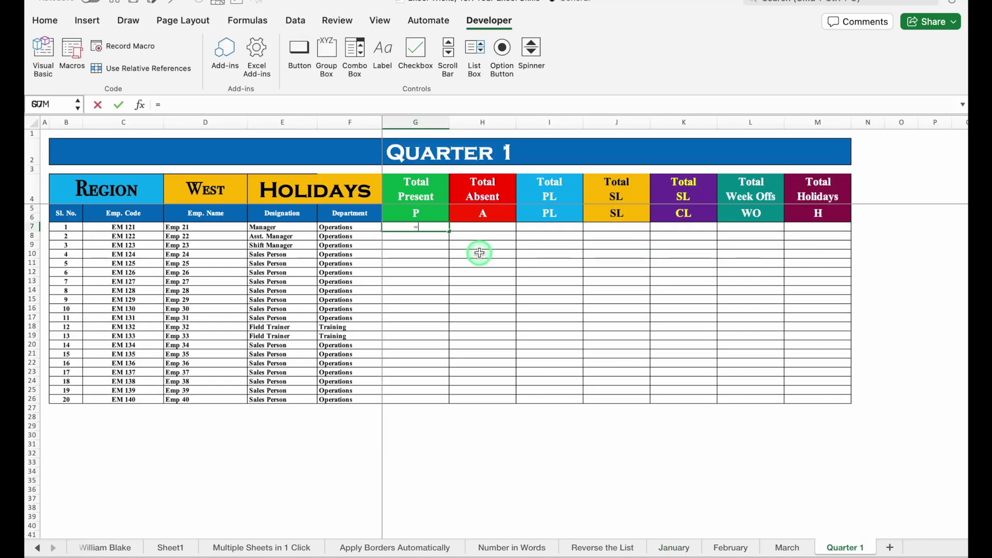
# Enter =SUM('January:March'!AL7) in G7 on the Quarter 1 sheet and fill it across and down to M26
pyautogui.write('=sum')
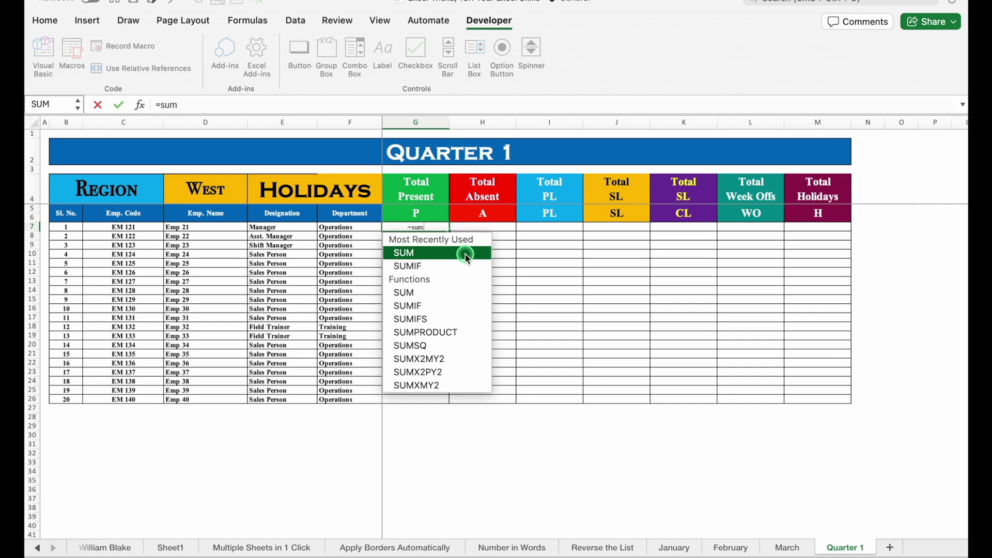
pyautogui.doubleClick(468, 254)
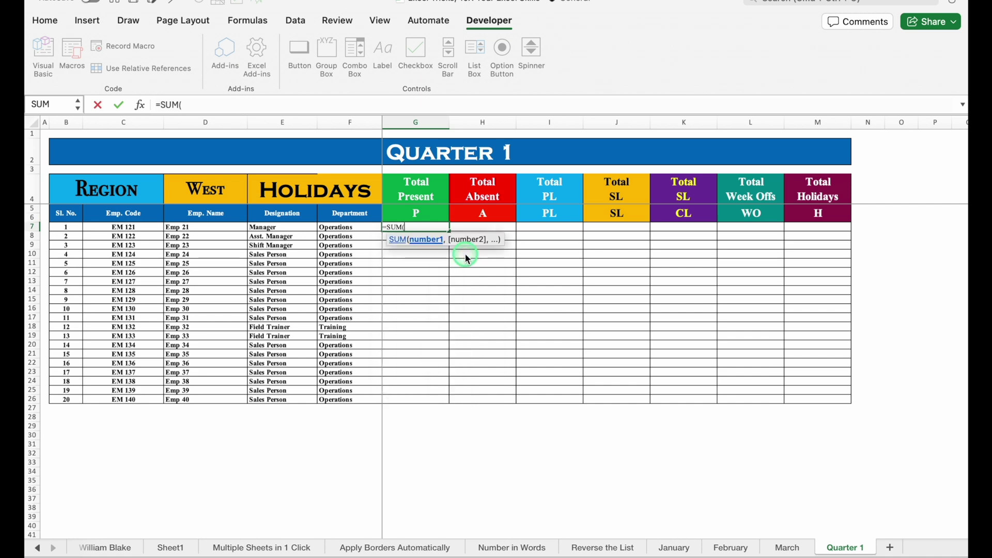
pyautogui.click(682, 548)
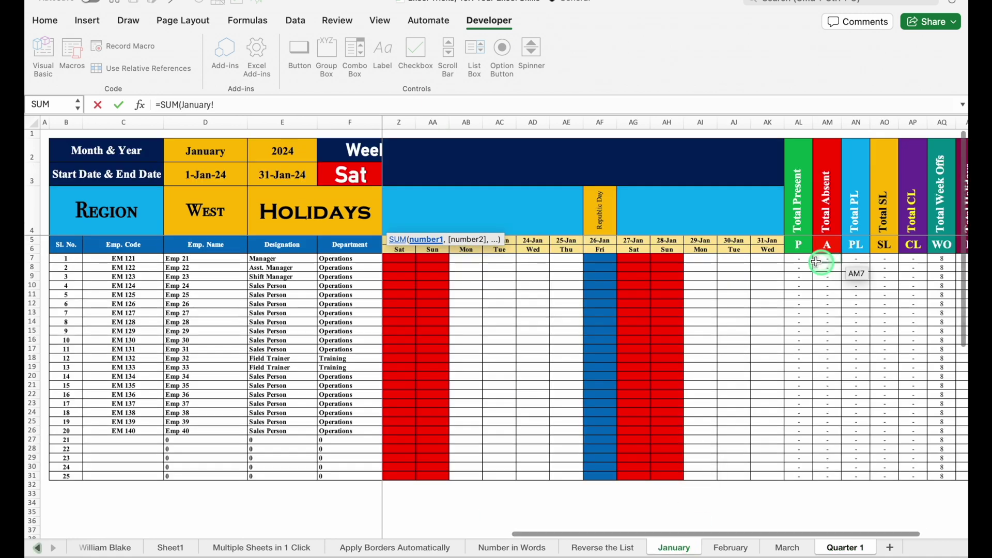
pyautogui.click(800, 259)
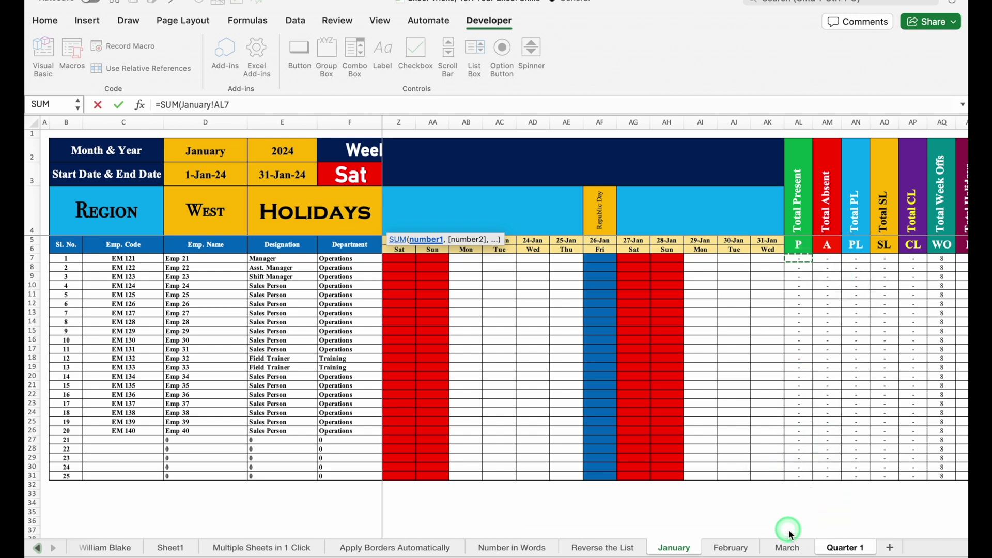
pyautogui.keyDown('shift'); pyautogui.click(797, 548); pyautogui.keyUp('shift')
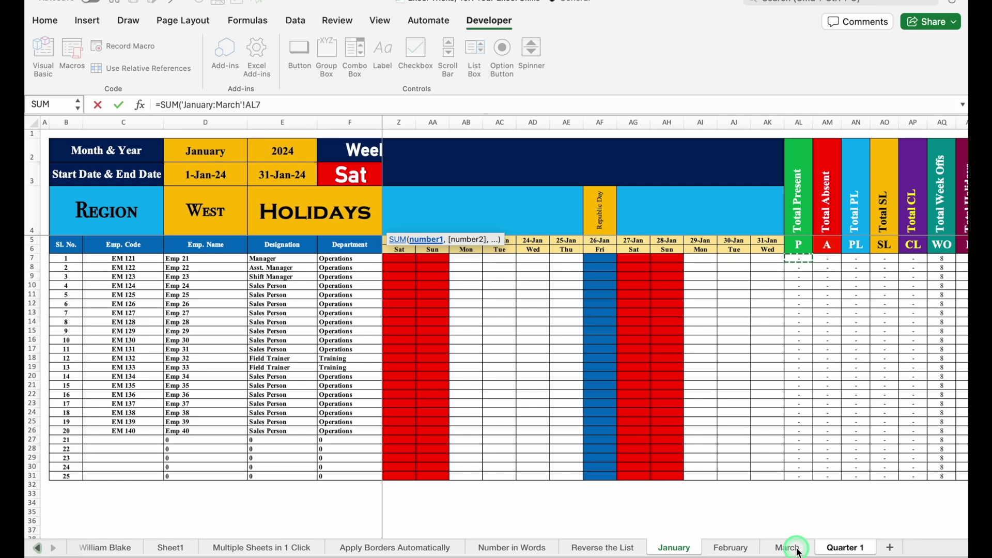
pyautogui.write(')')
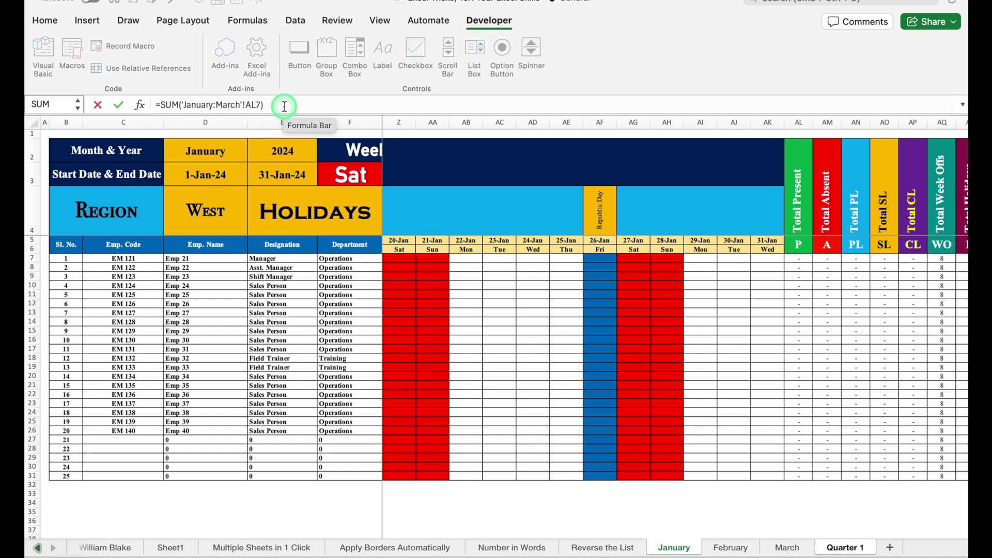
pyautogui.press('Return')
pyautogui.click(415, 227)
pyautogui.moveTo(449, 231); pyautogui.dragTo(825, 414)
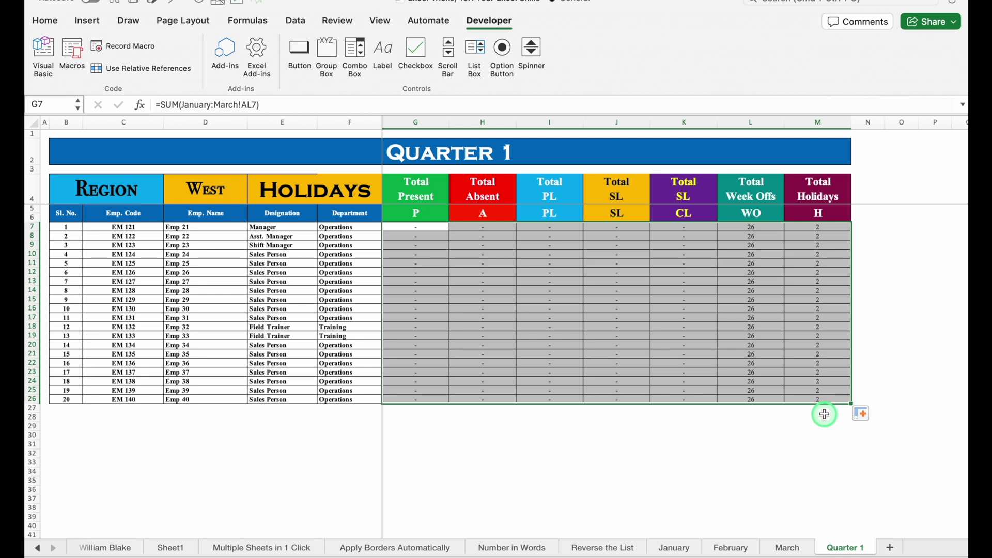